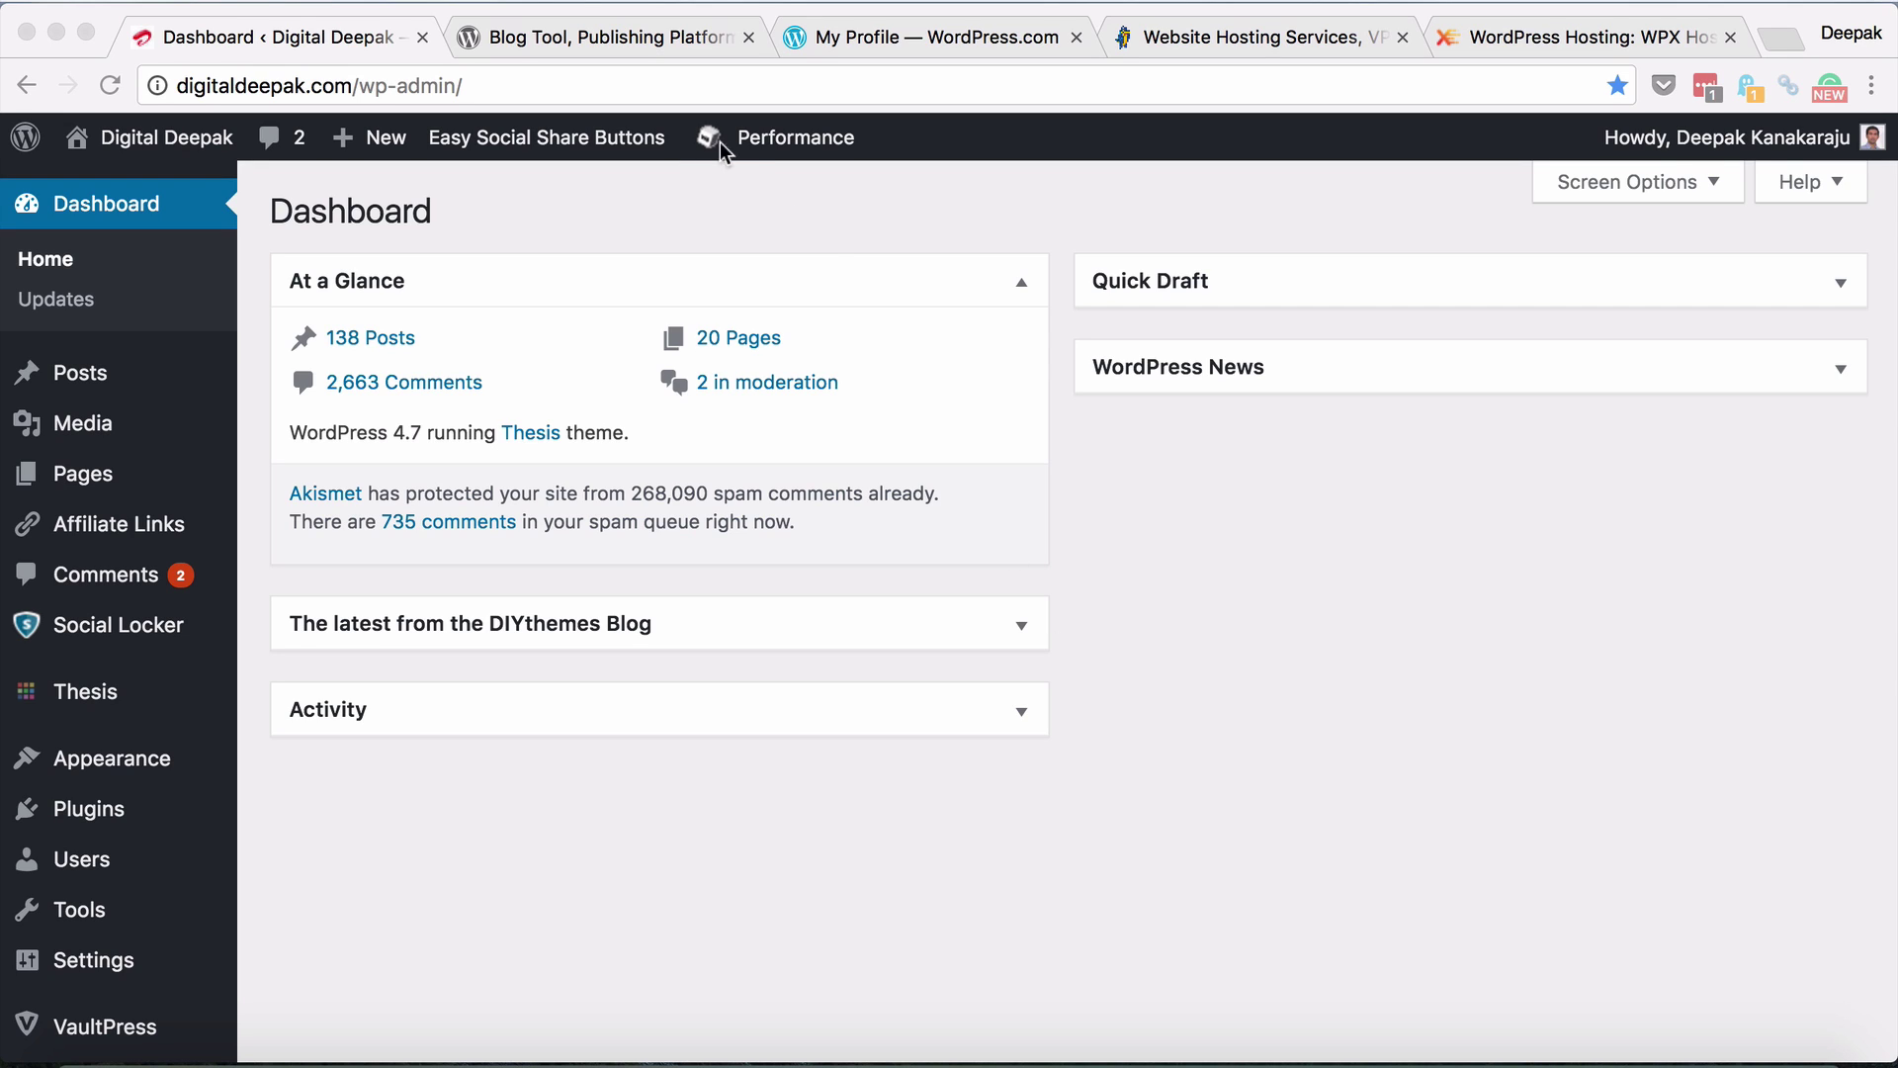
Switch to the wordpress.org tab and scroll down its homepage to the WordPress 4.7 download
left_click(676, 39)
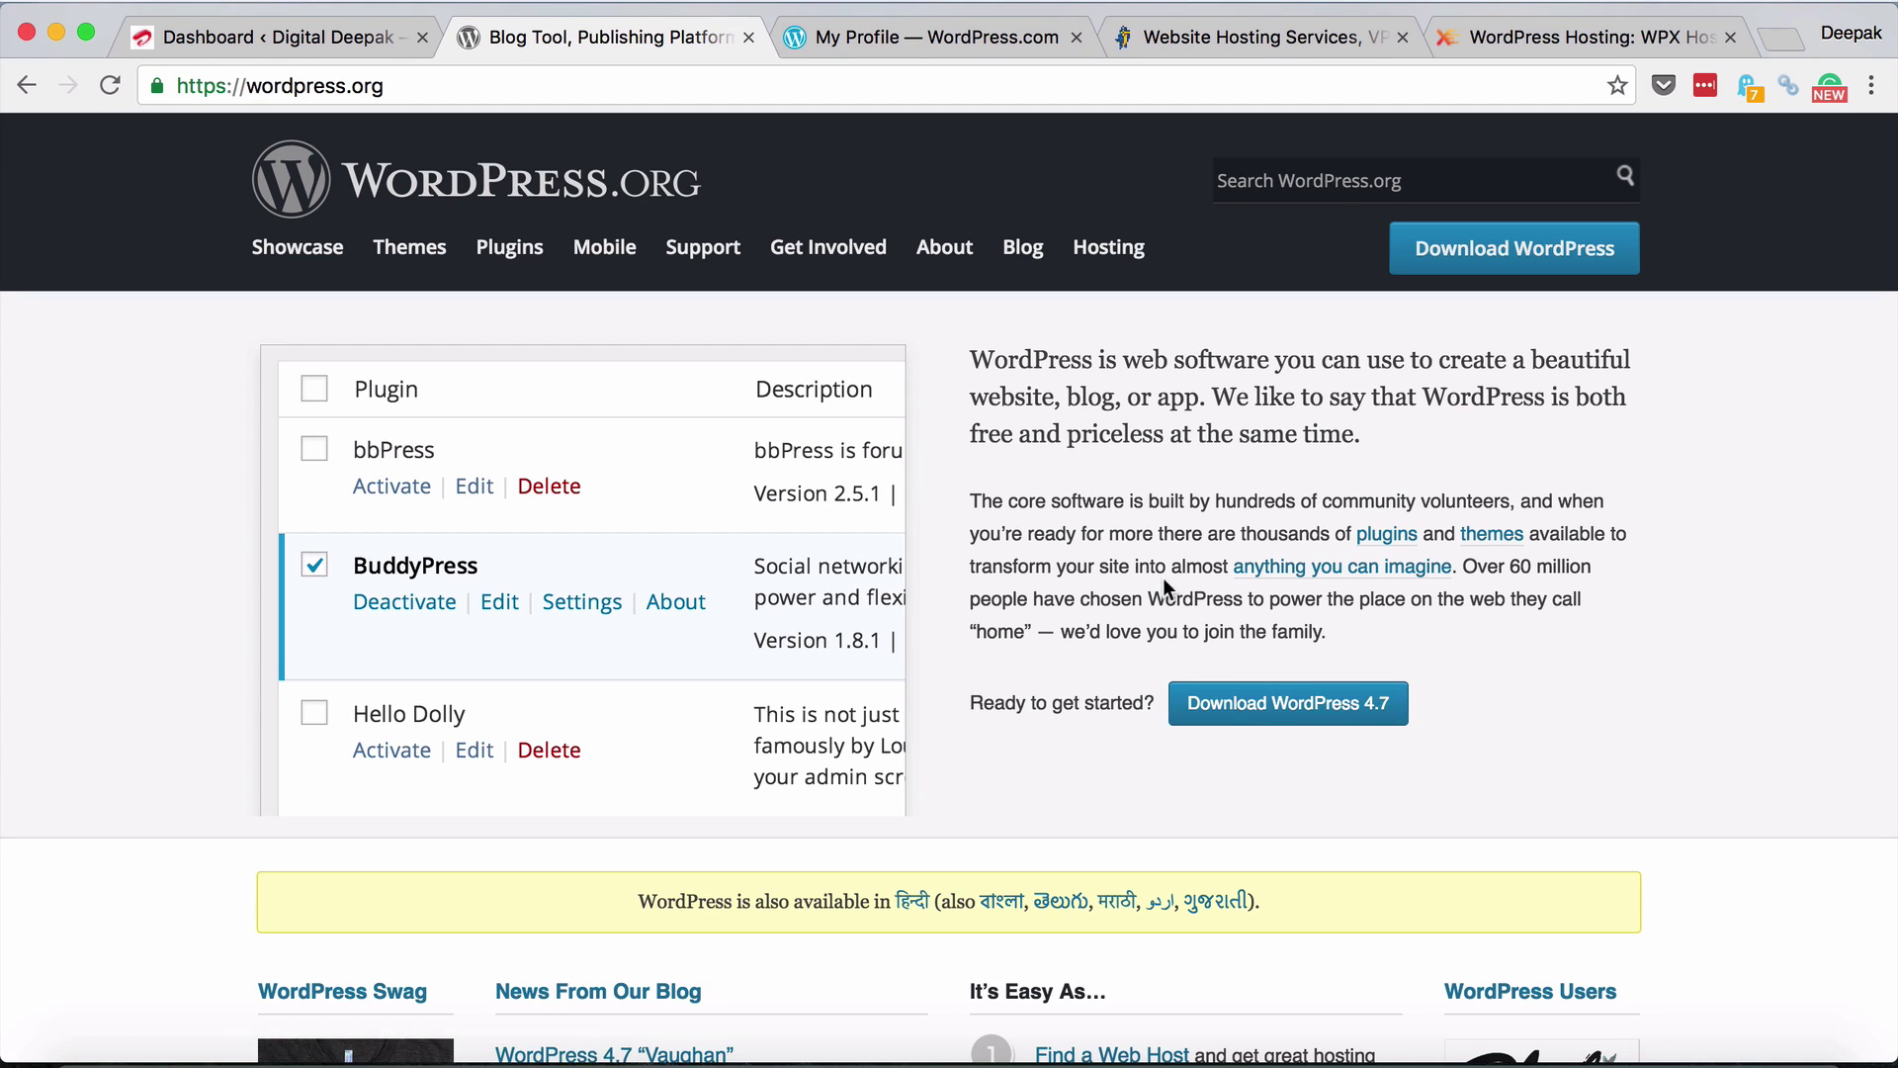
scroll(1163, 579, "down", 3)
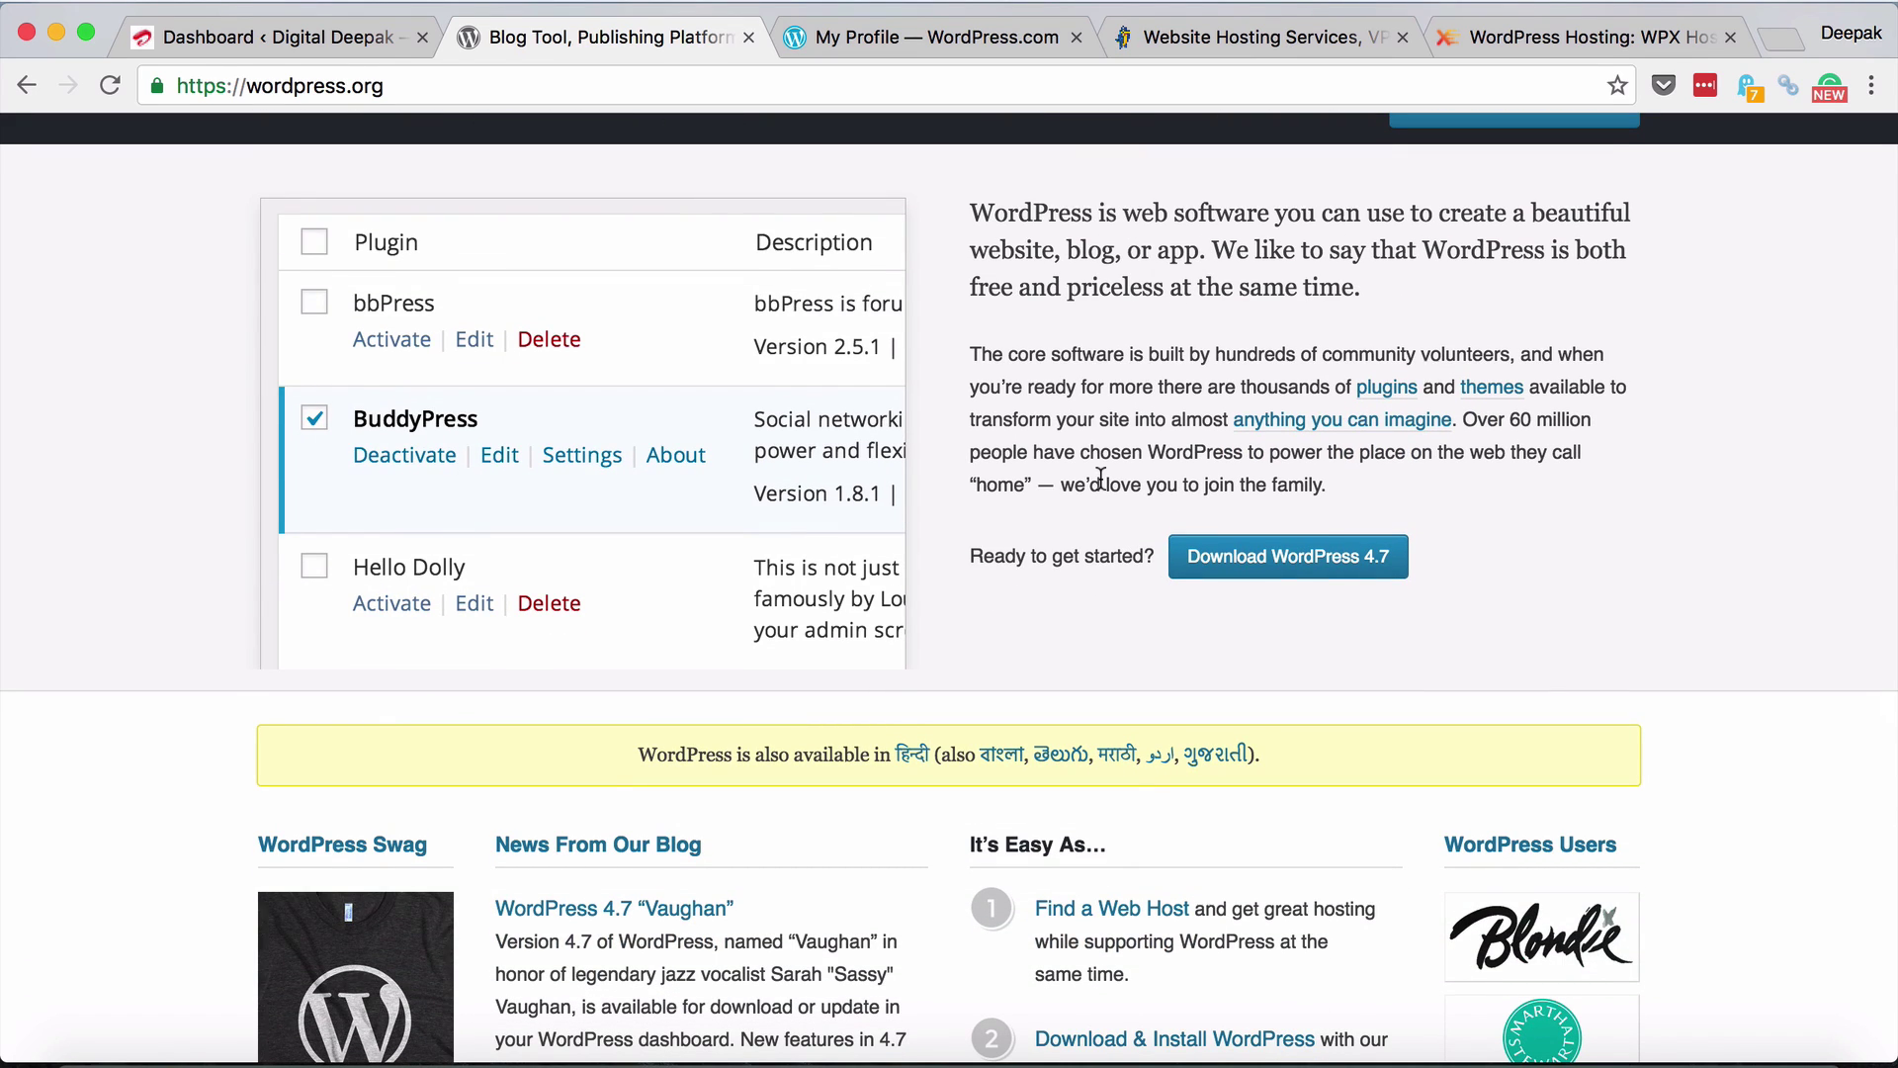
Look at the WordPress.com profile page and its web address, then return to the wordpress.org tab
left_click(814, 45)
left_click(759, 87)
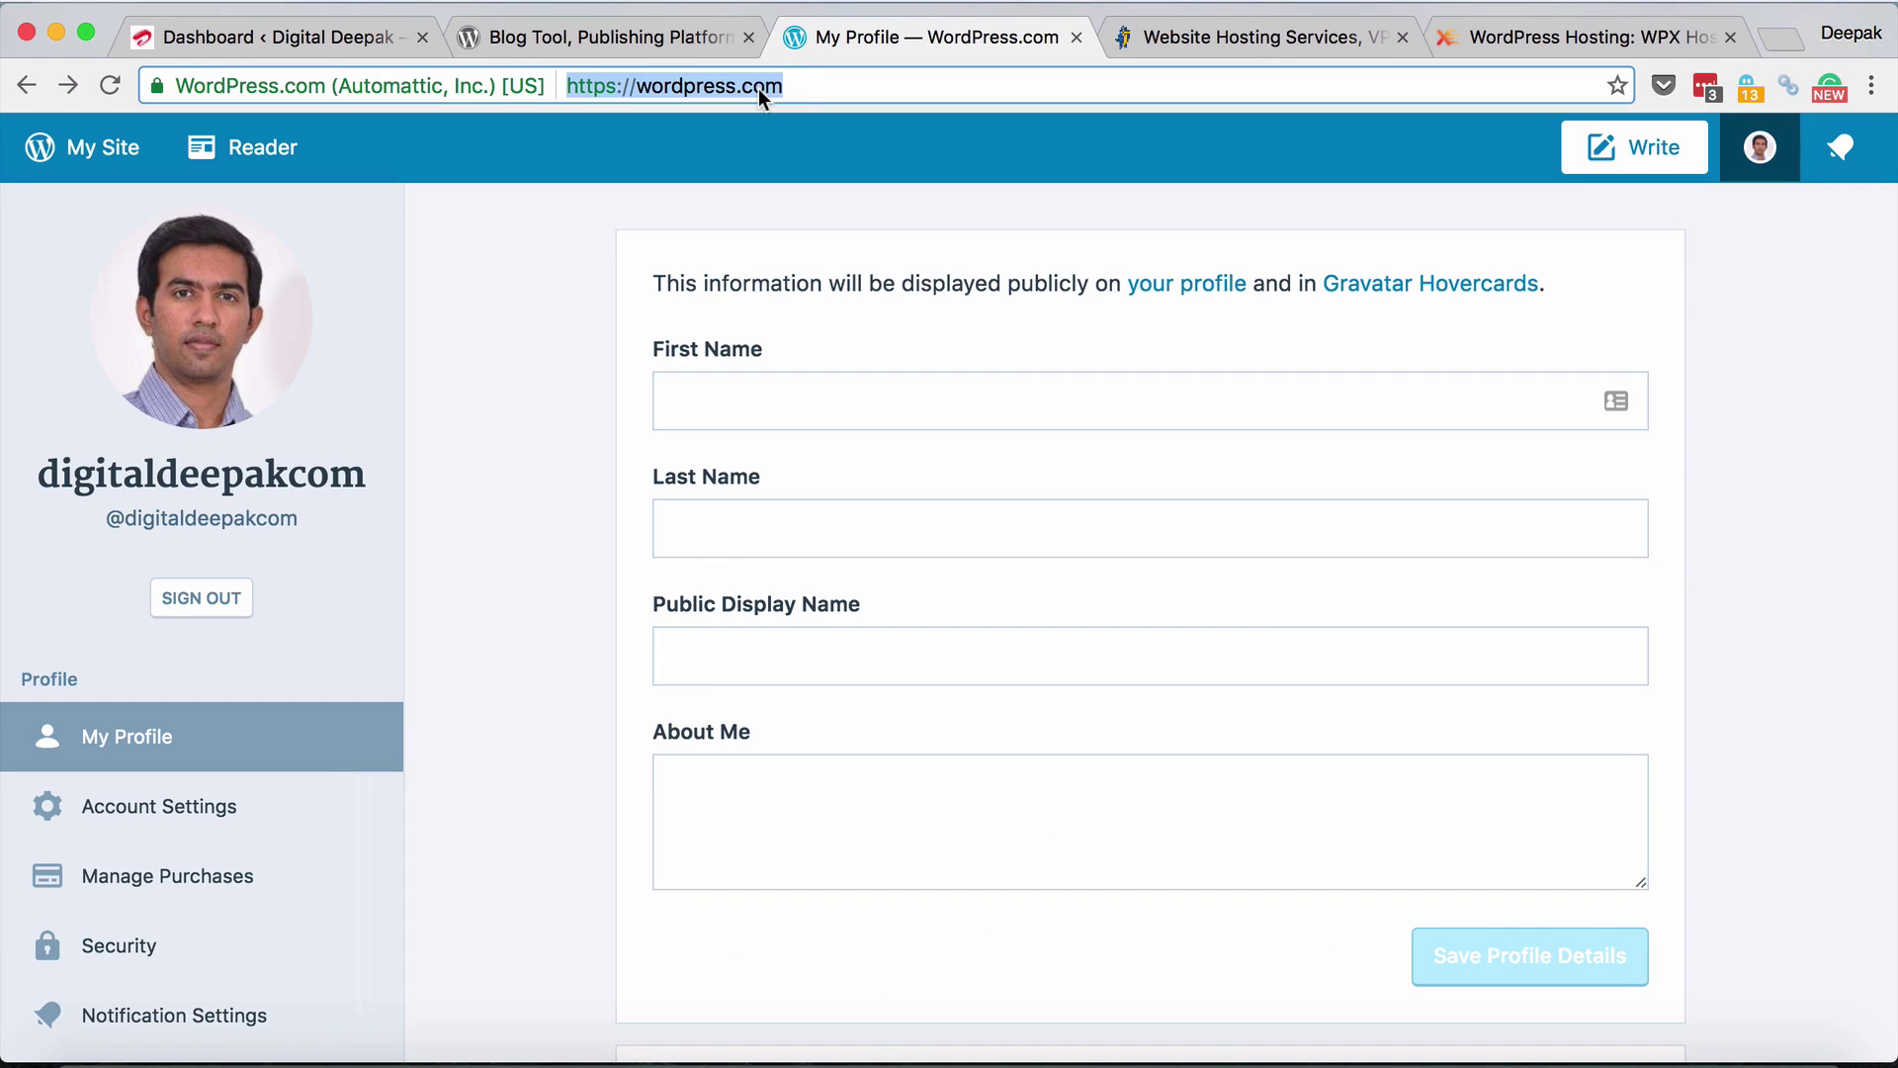
left_click(807, 89)
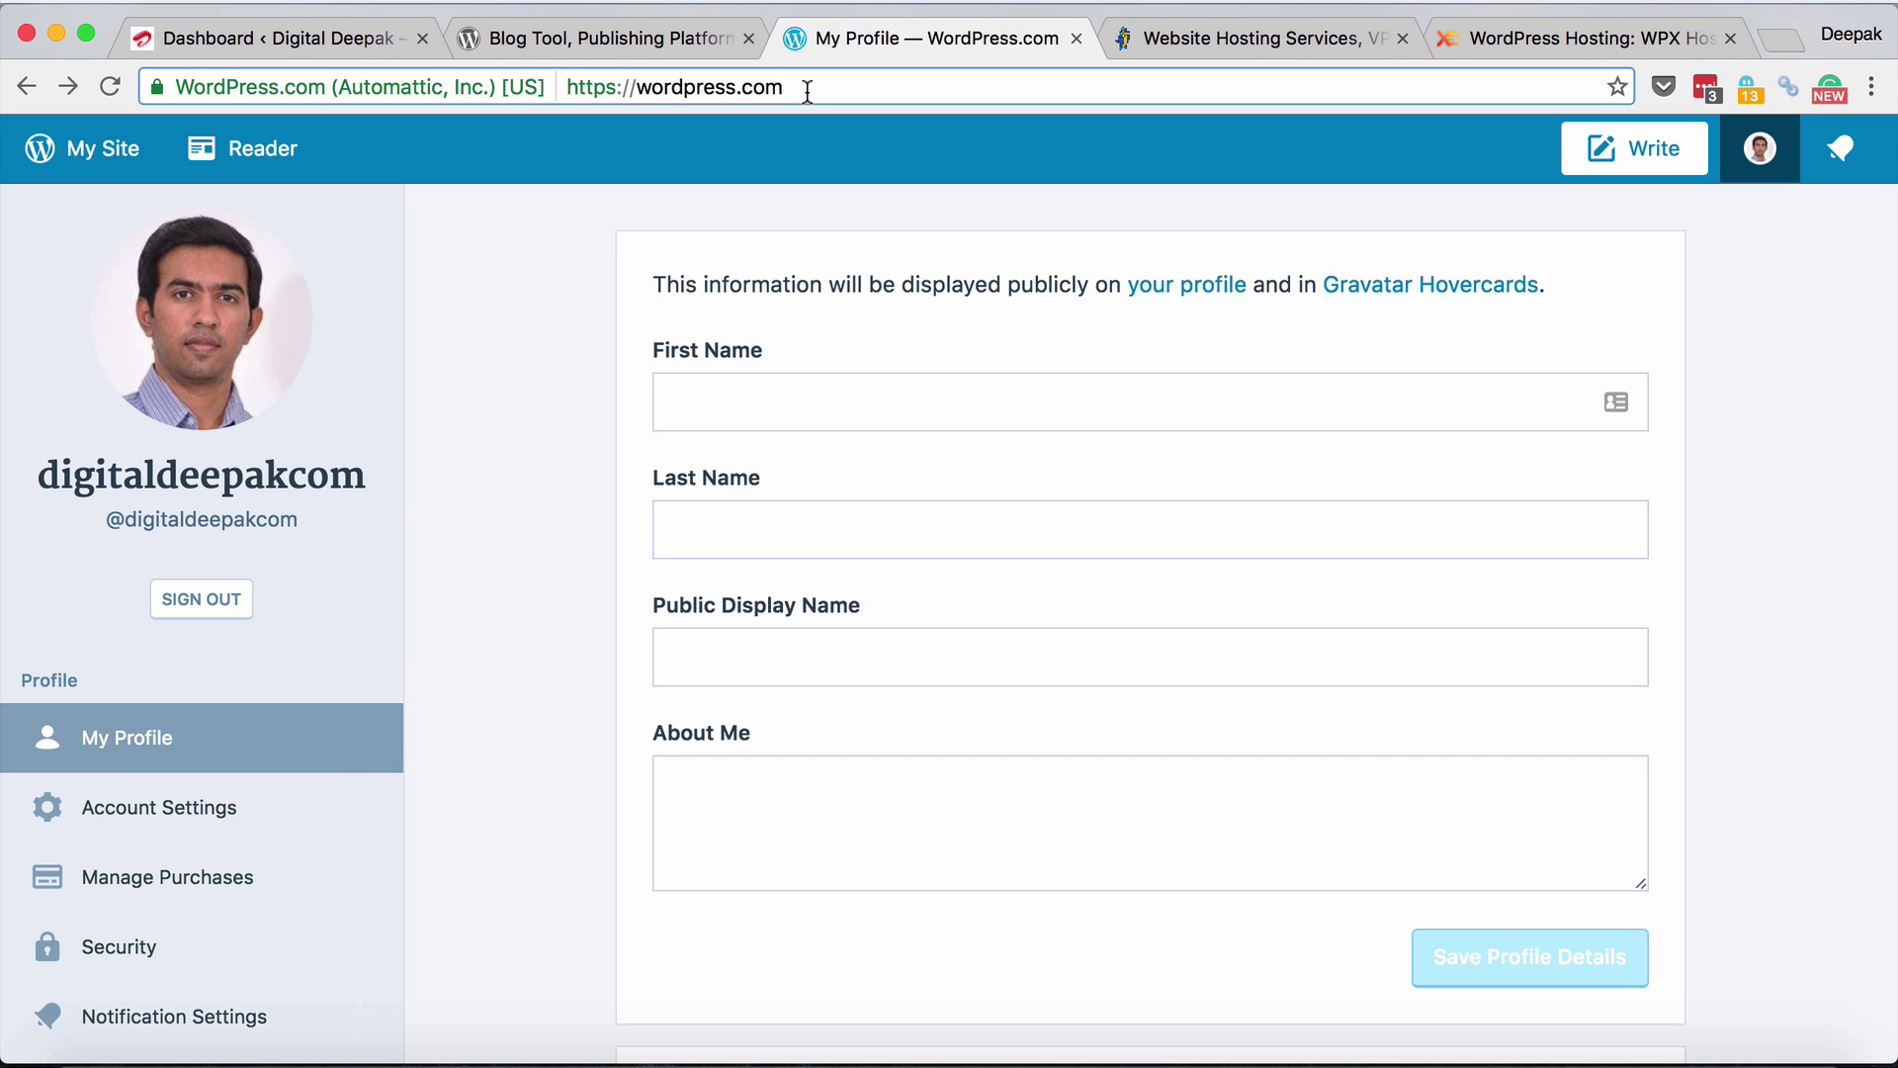
left_click(689, 37)
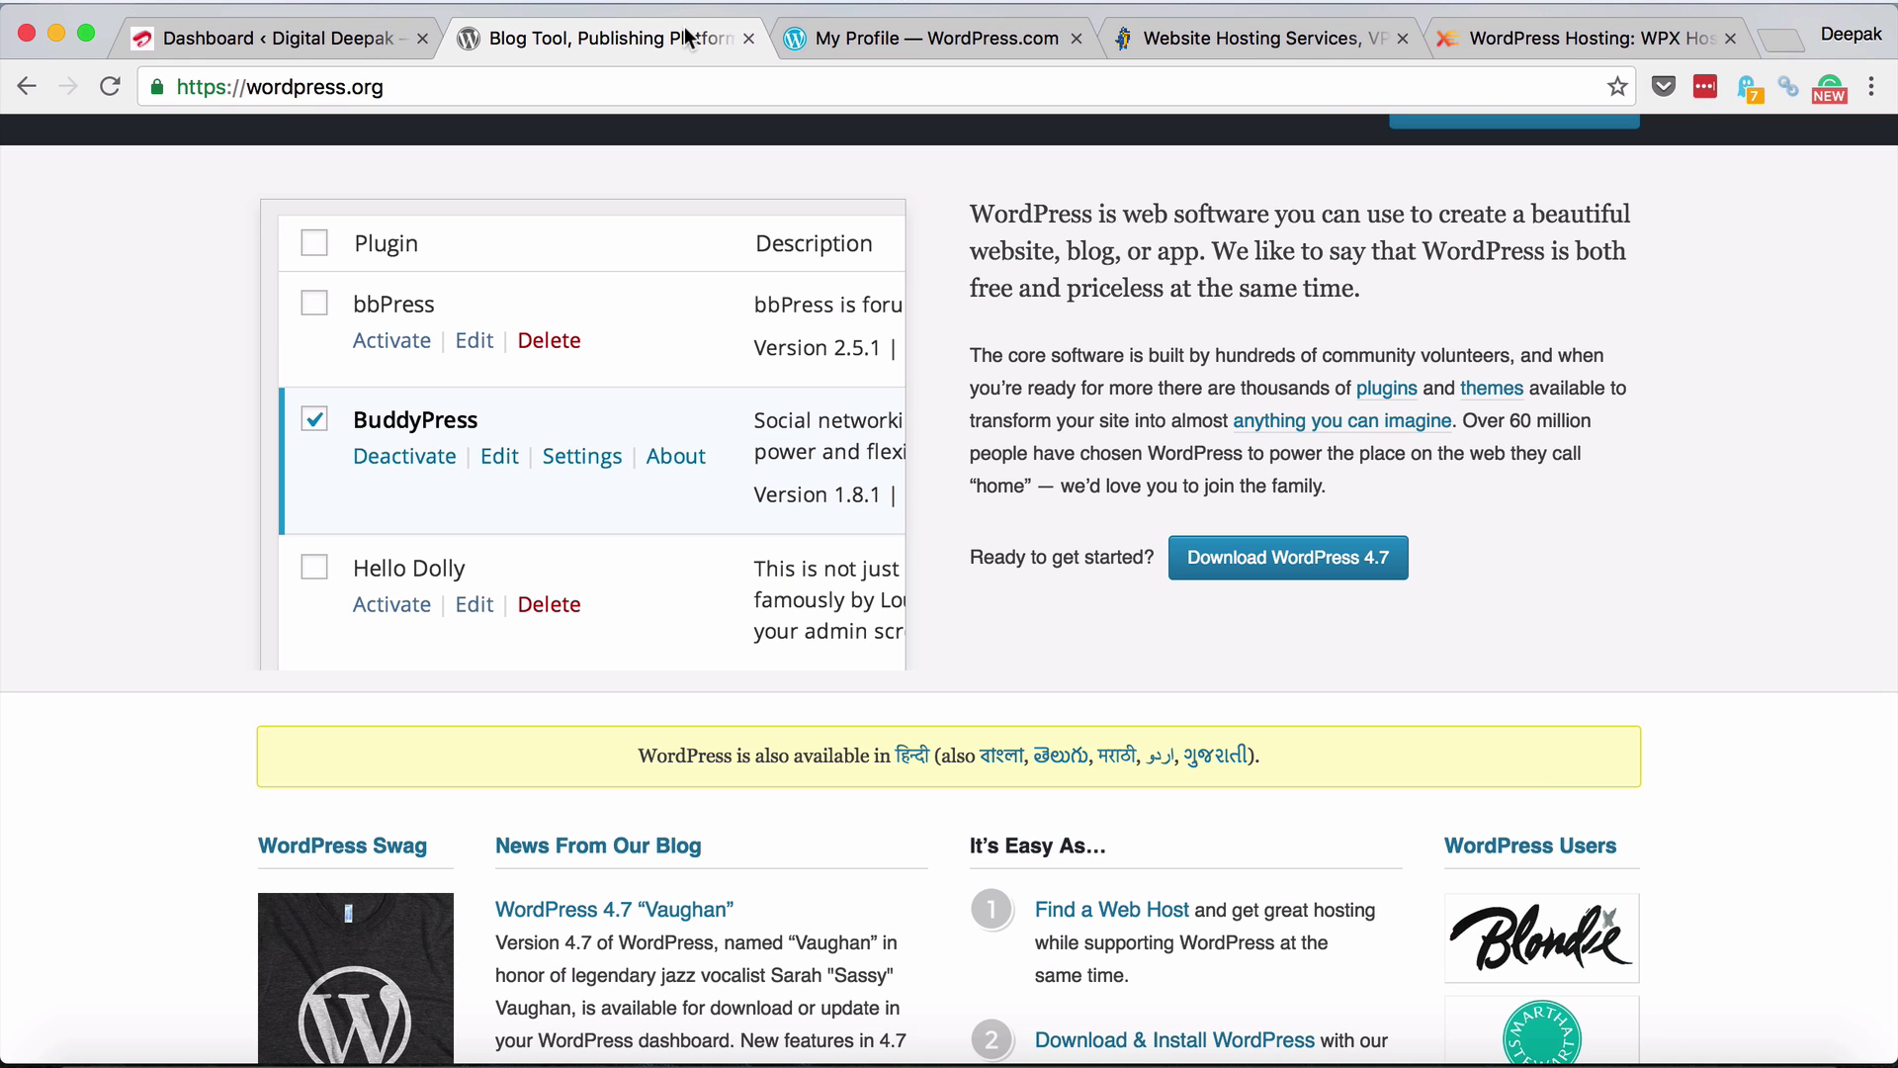
left_click(361, 30)
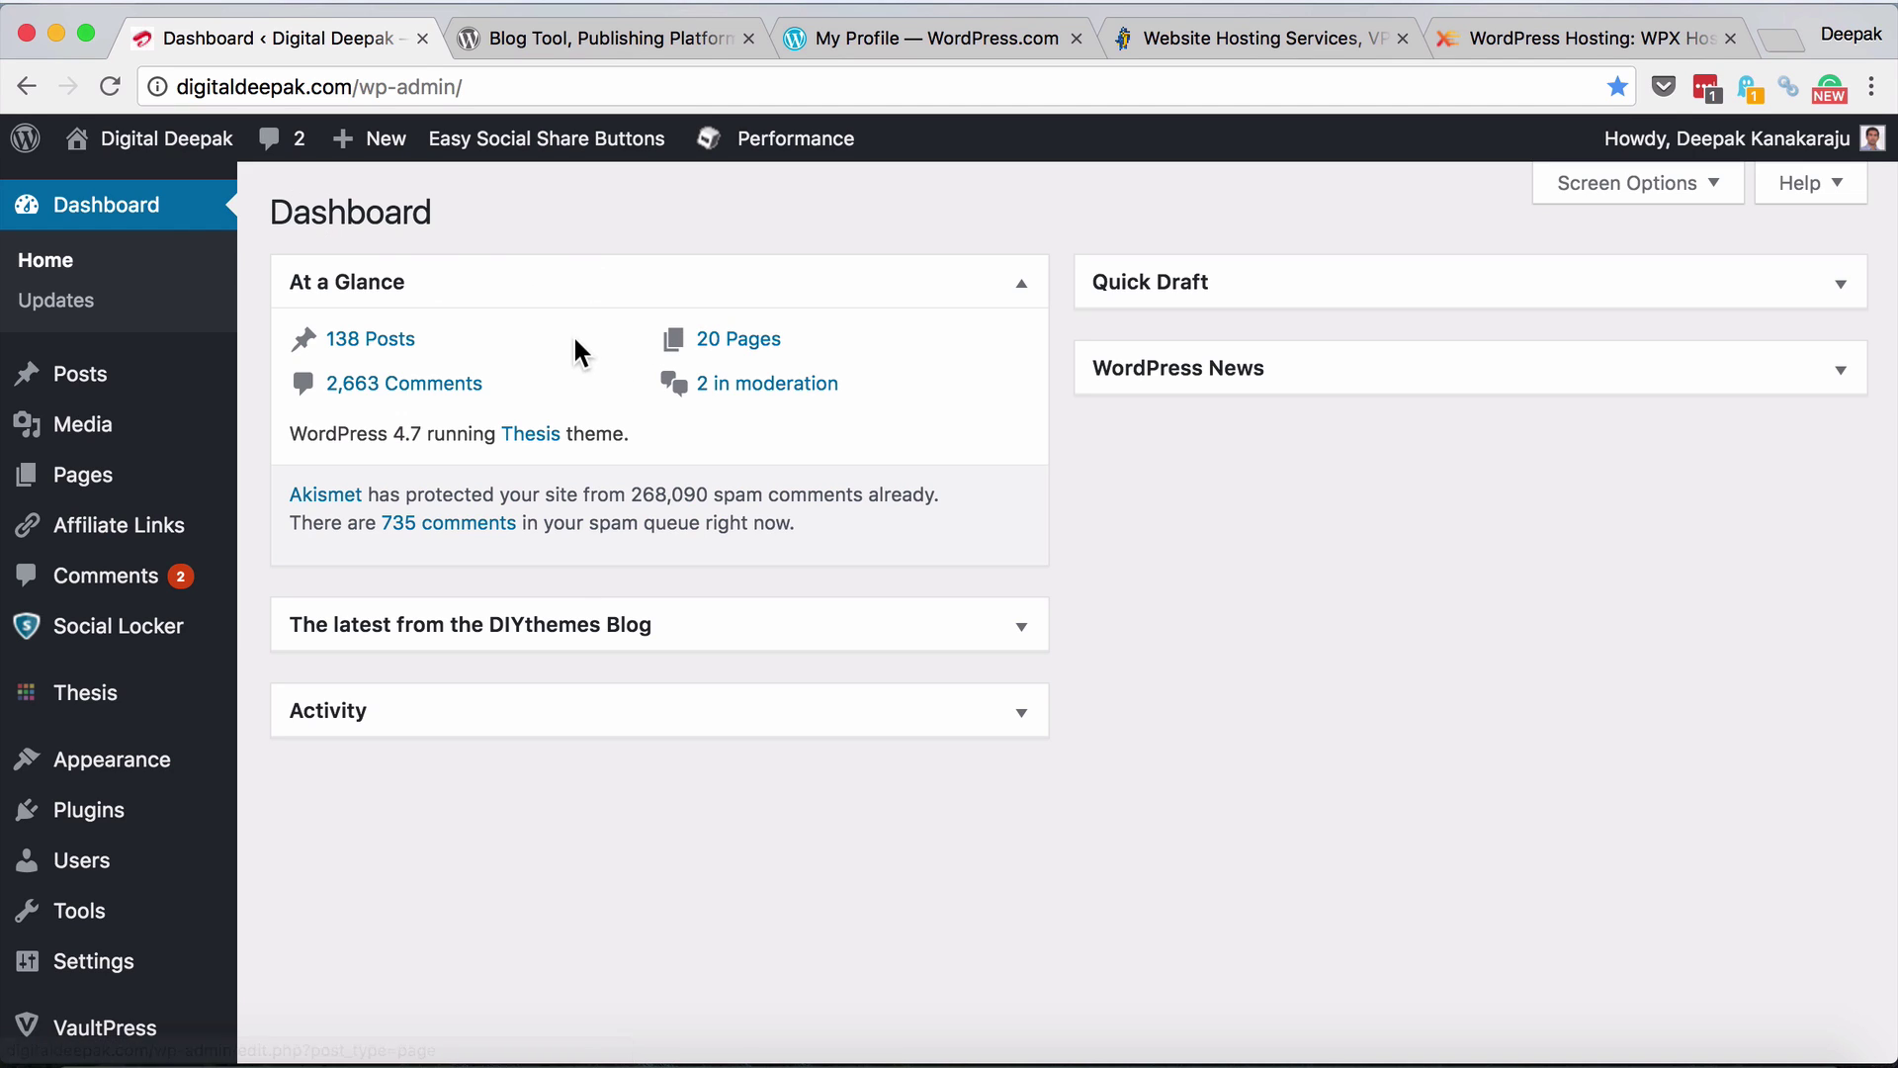
left_click(400, 346)
Open Comments and approve the two pending comments one after the other
left_click(218, 602)
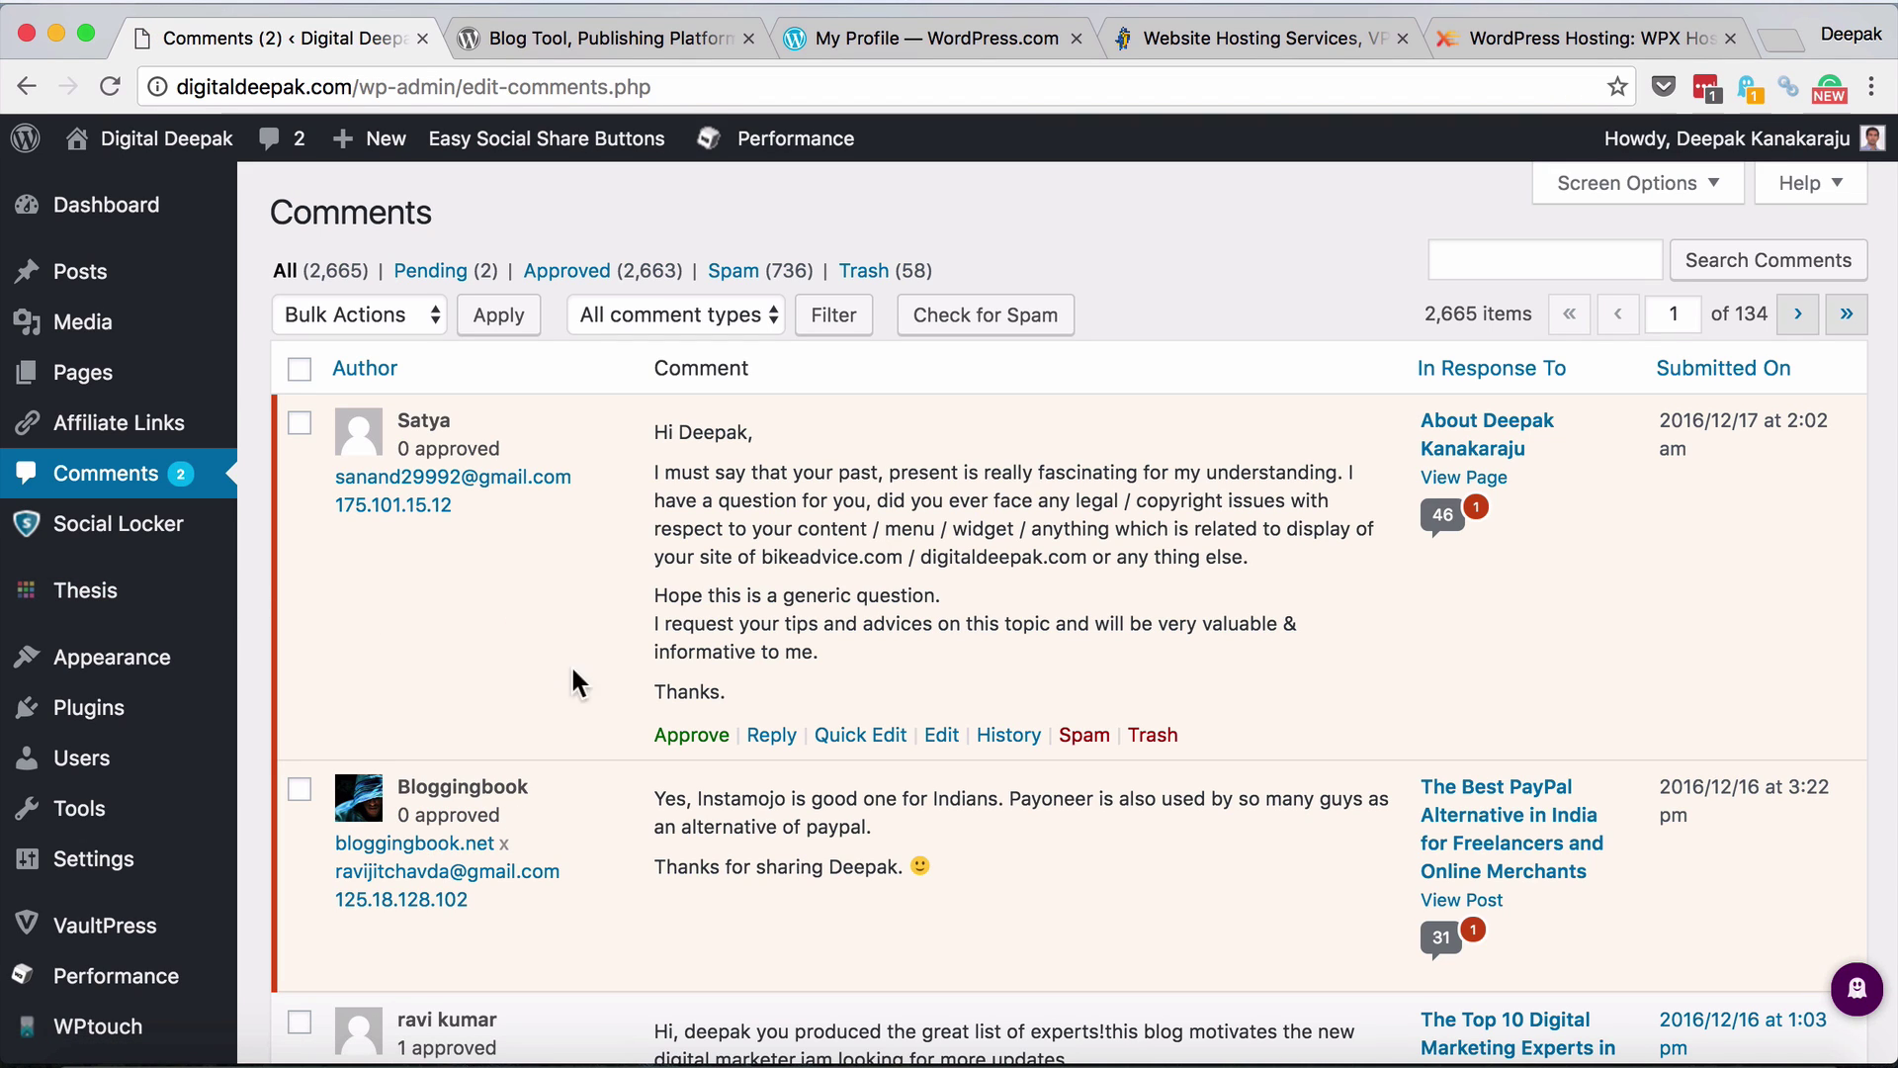
left_click(686, 742)
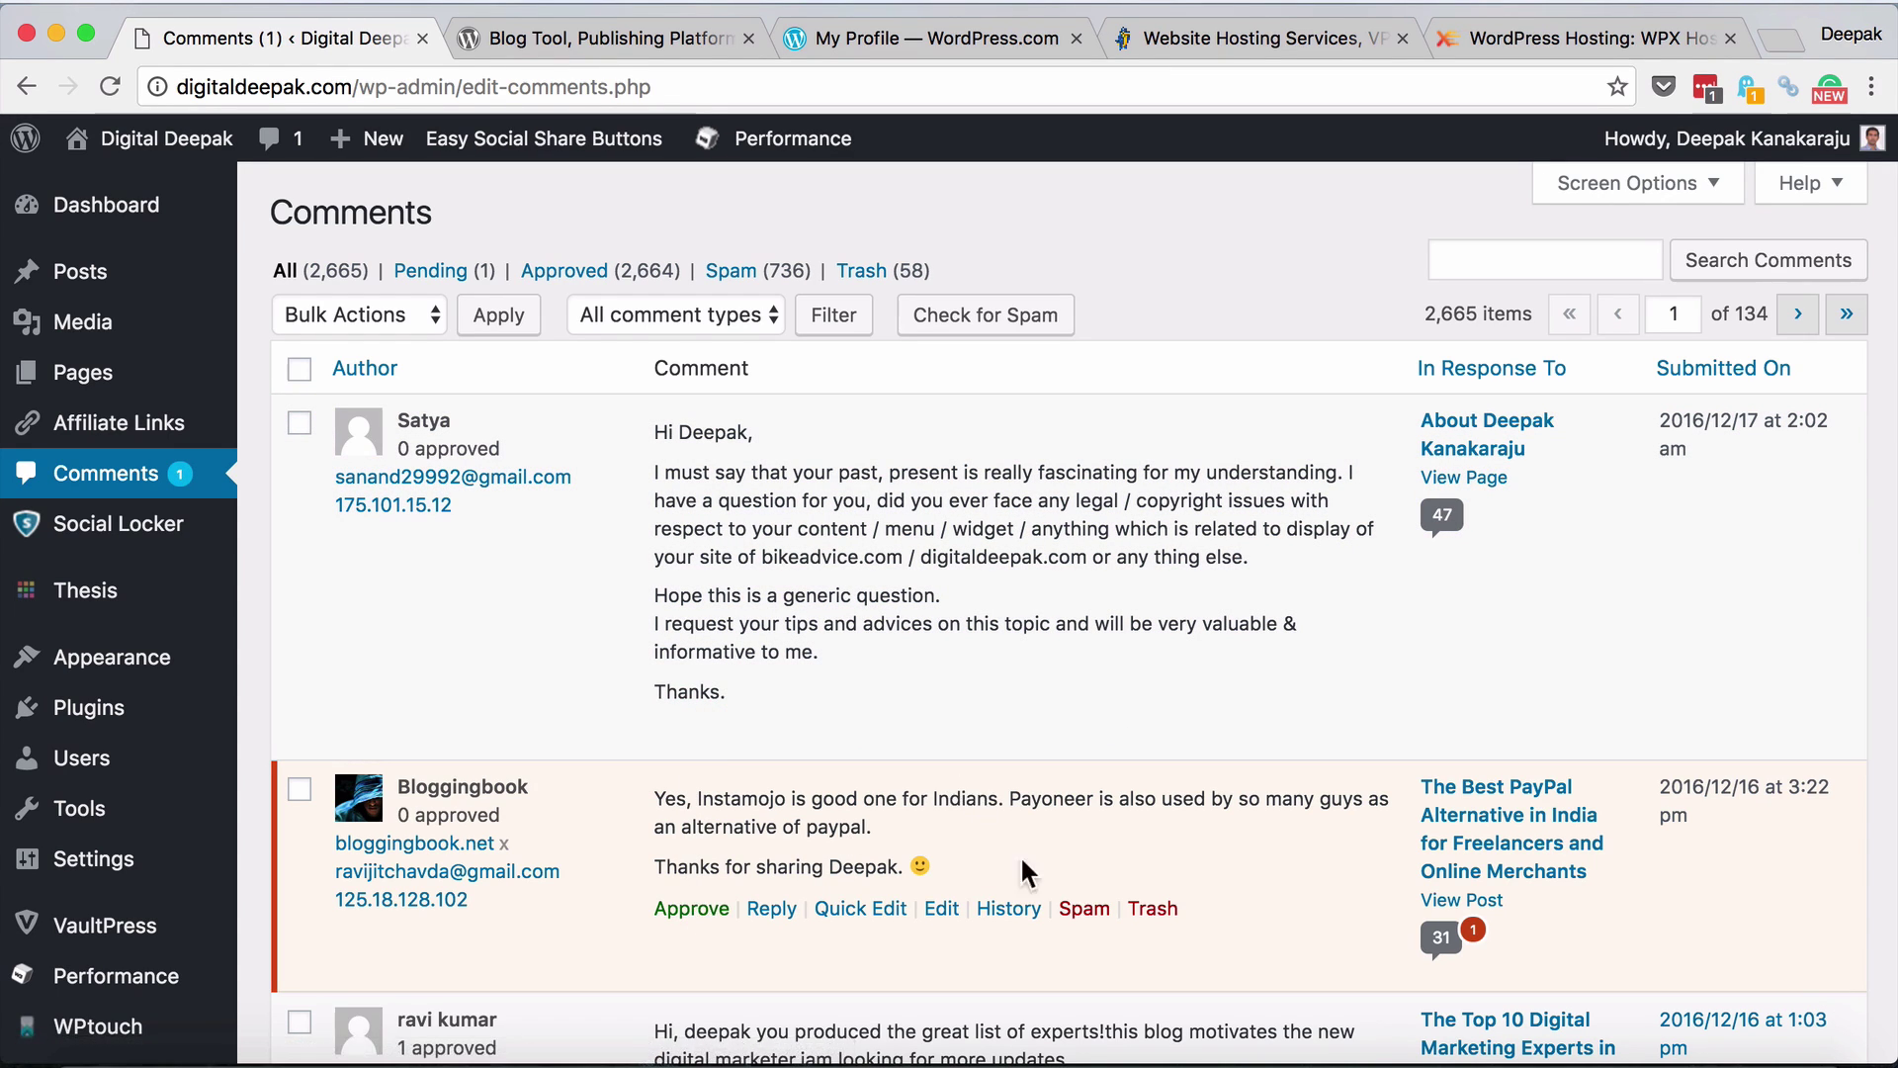
left_click(682, 909)
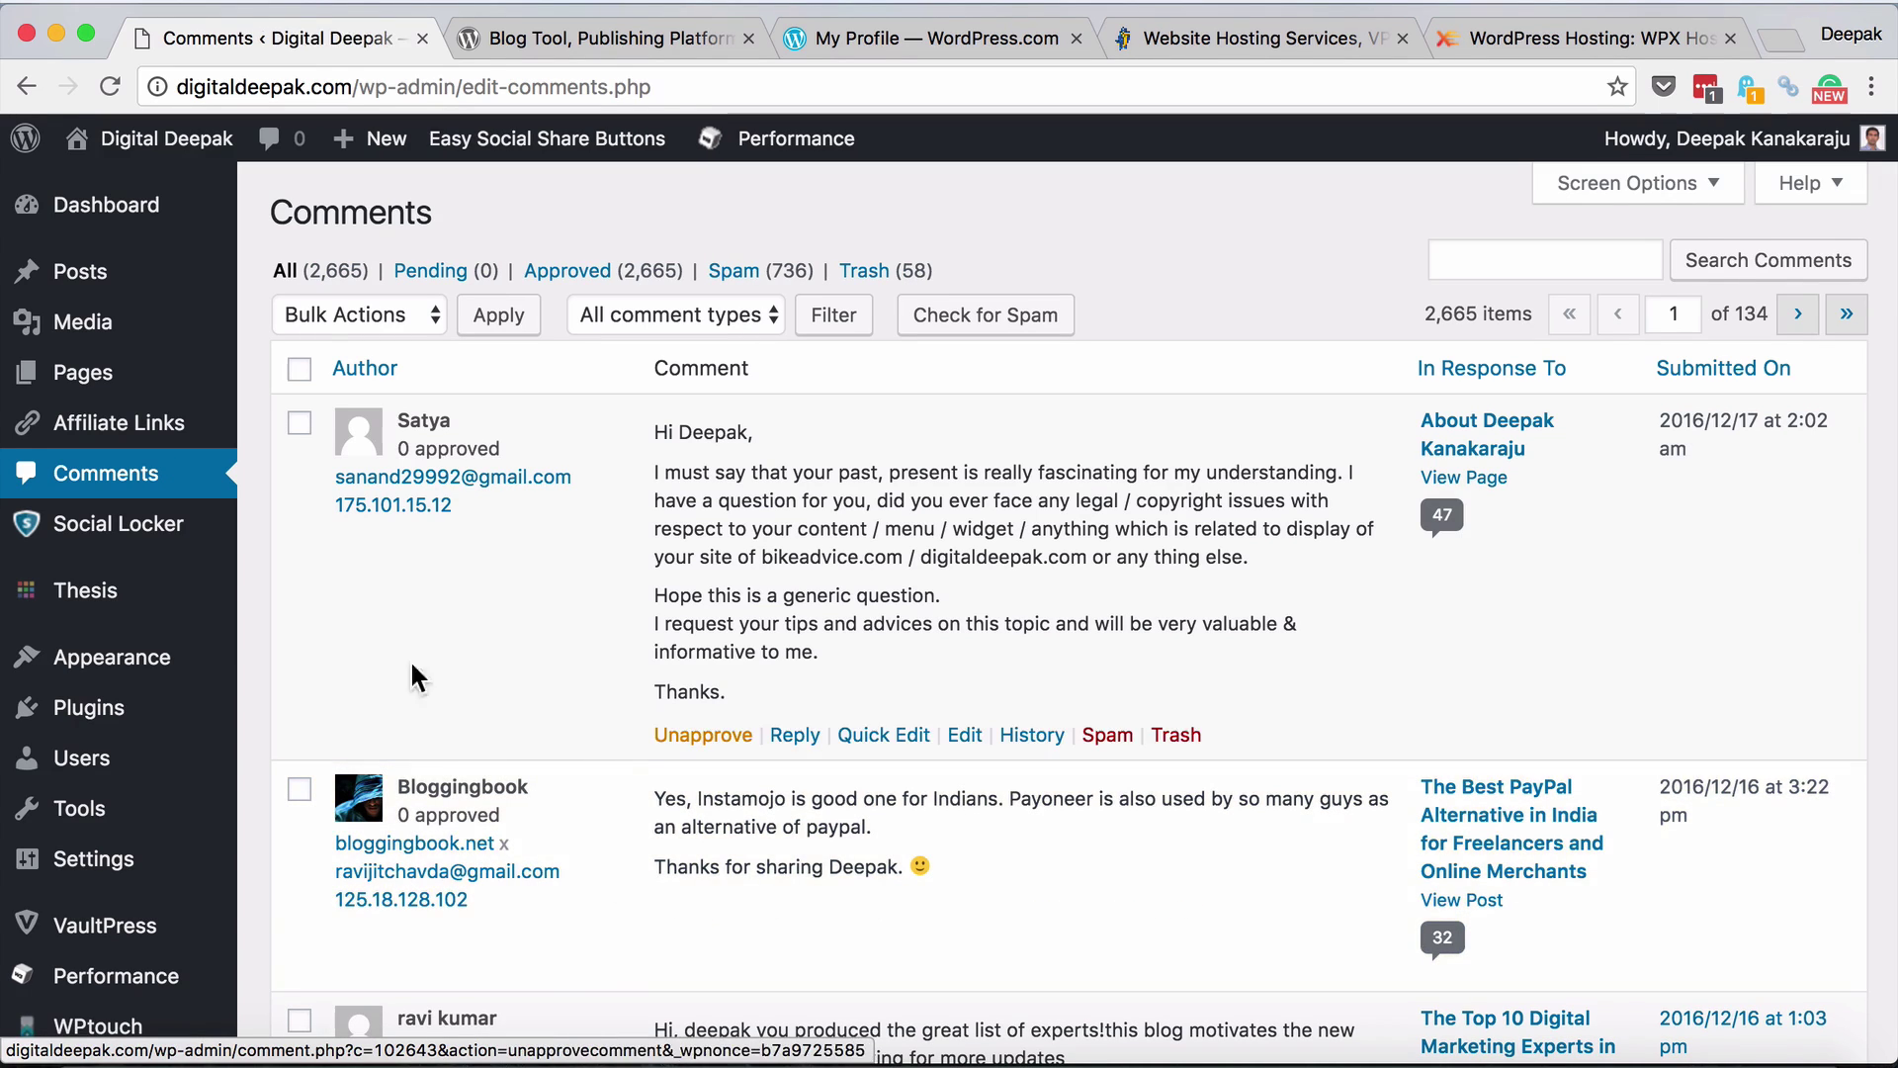
Go from the Dashboard to All Posts, listing 173 posts (138 published, 35 drafts)
left_click(118, 209)
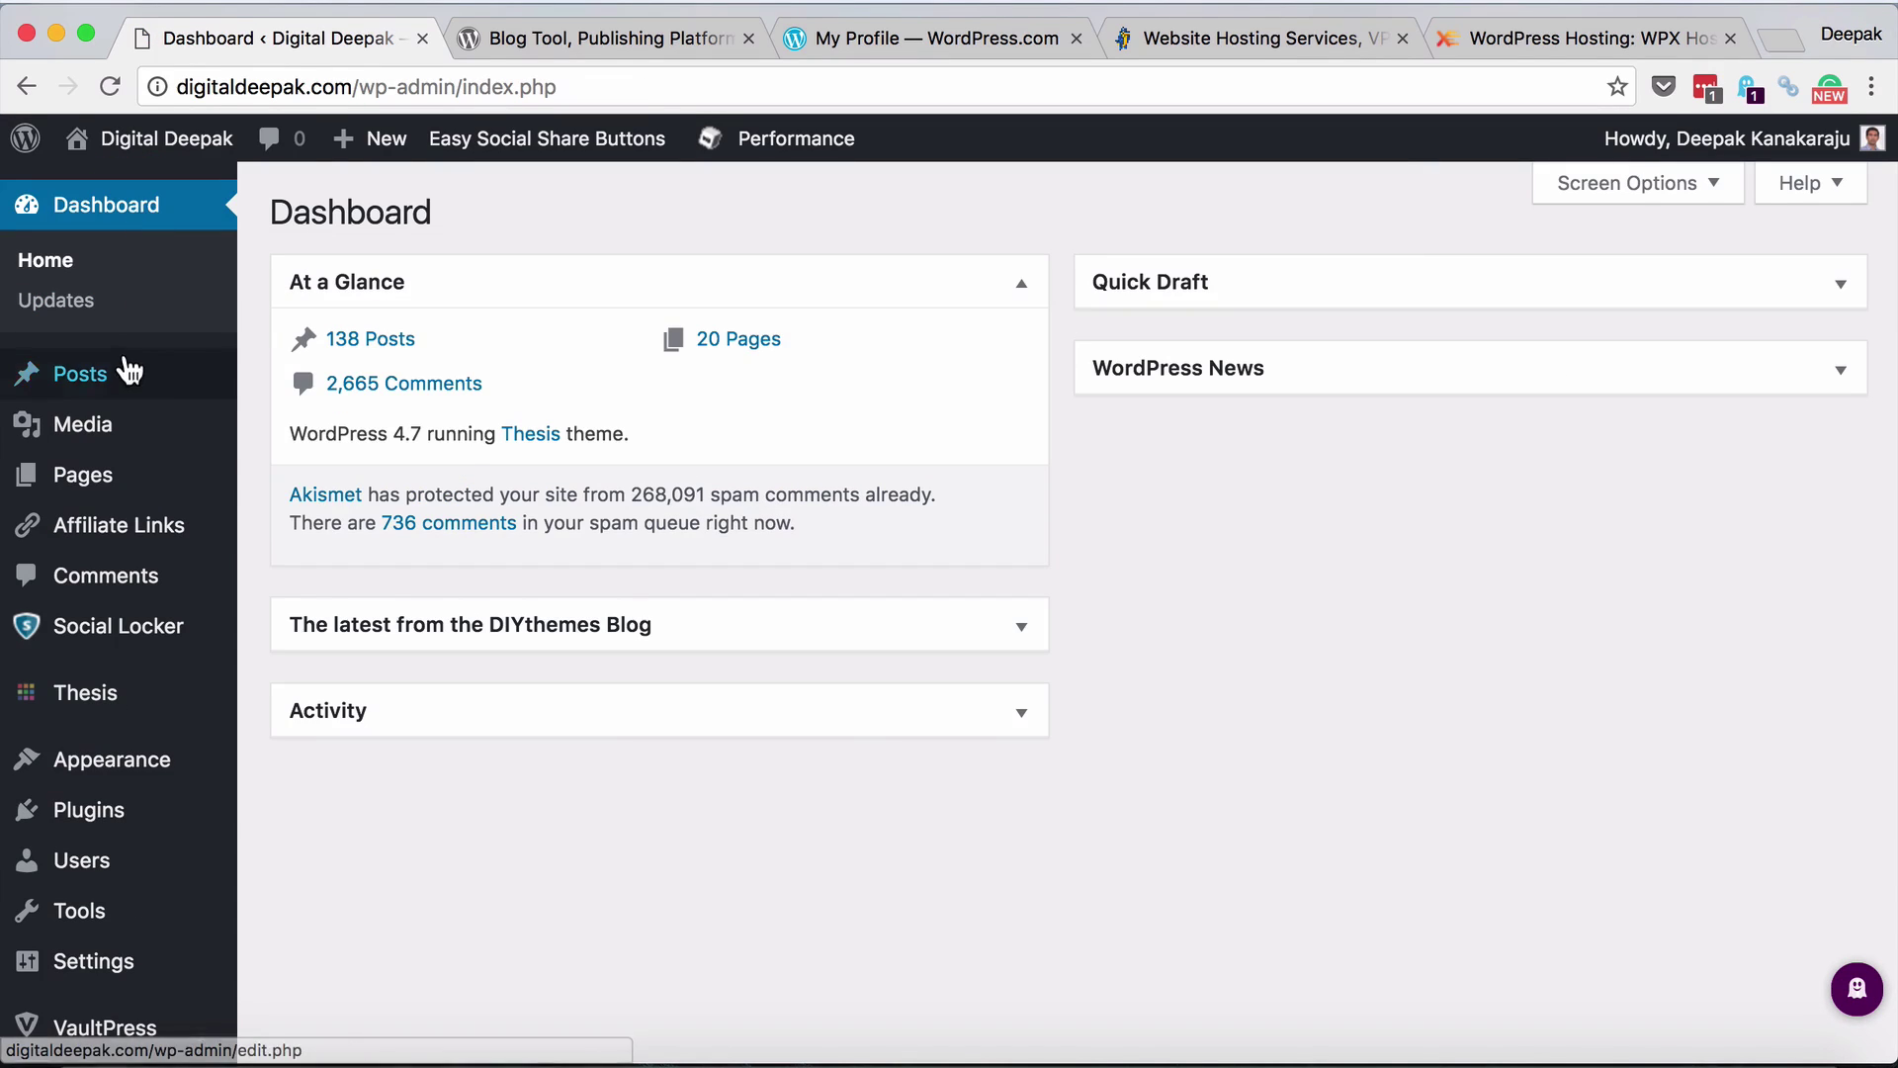
mouse_move(127, 386)
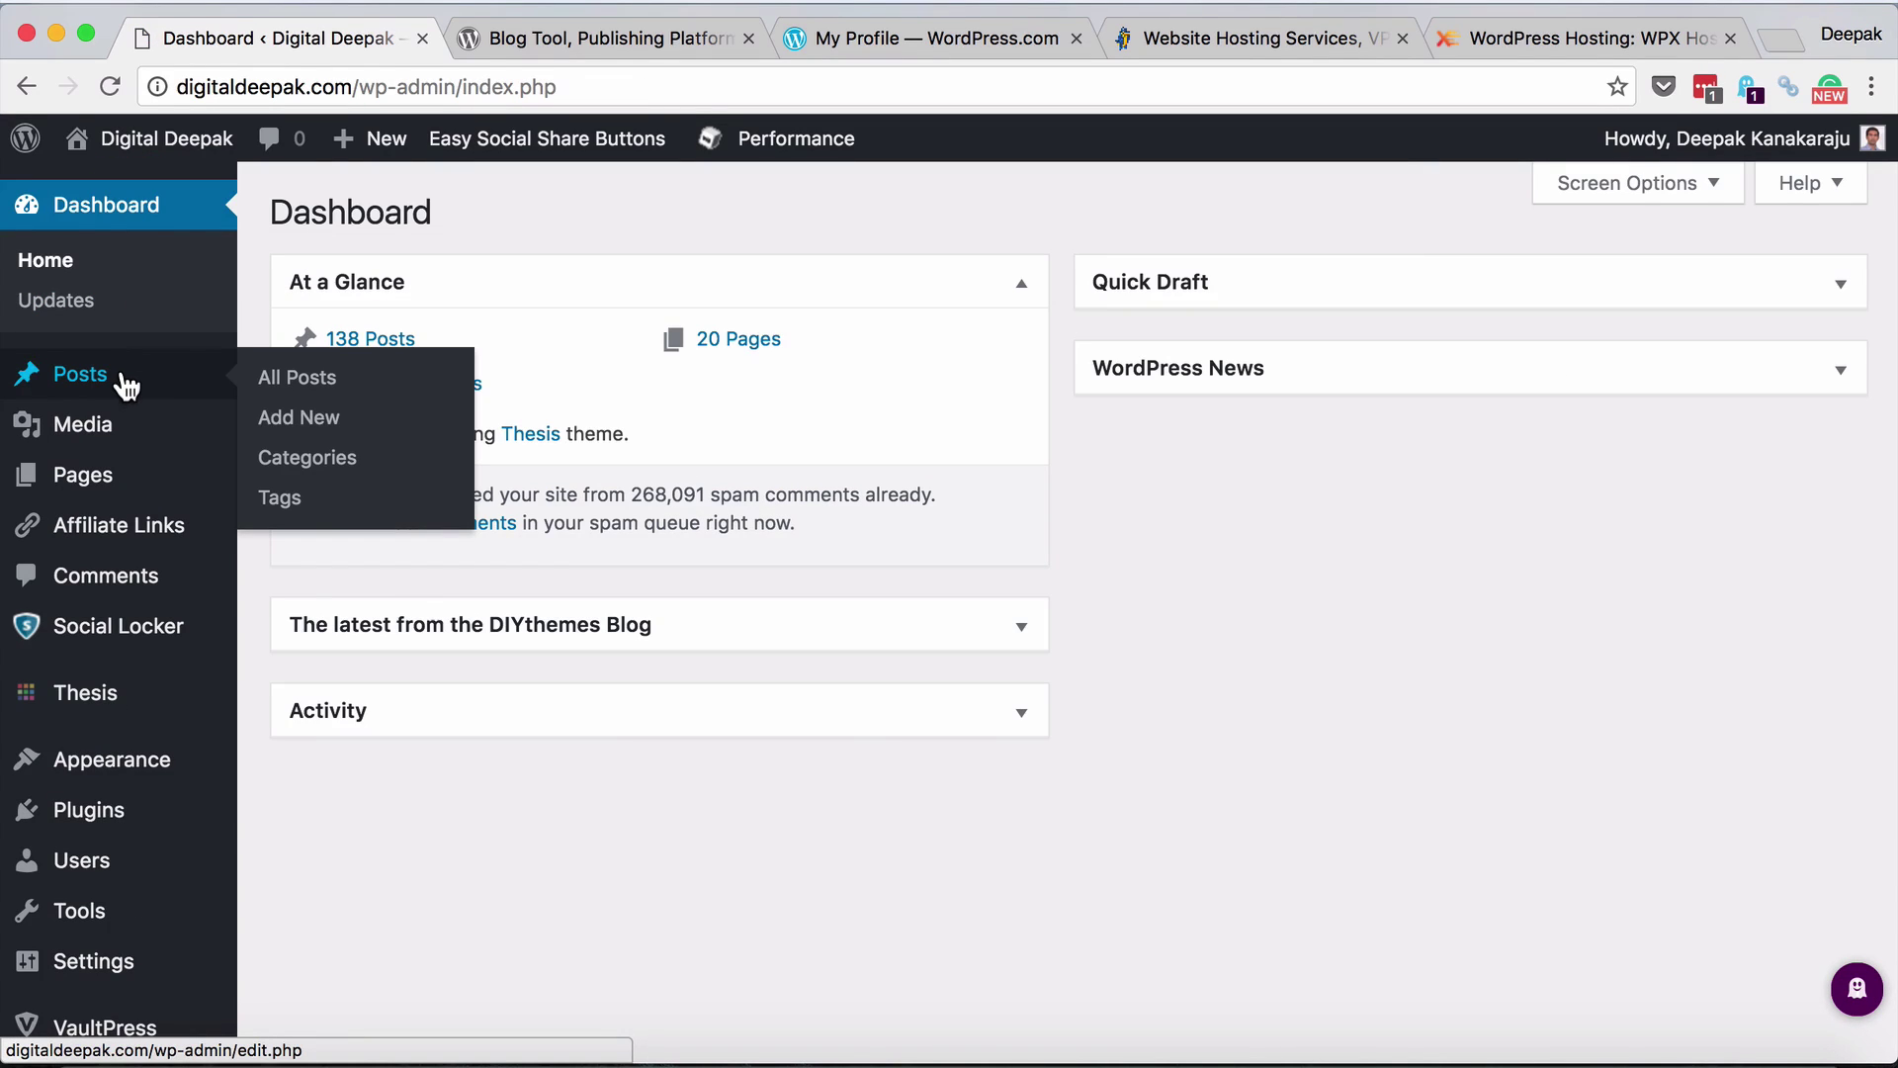
left_click(127, 386)
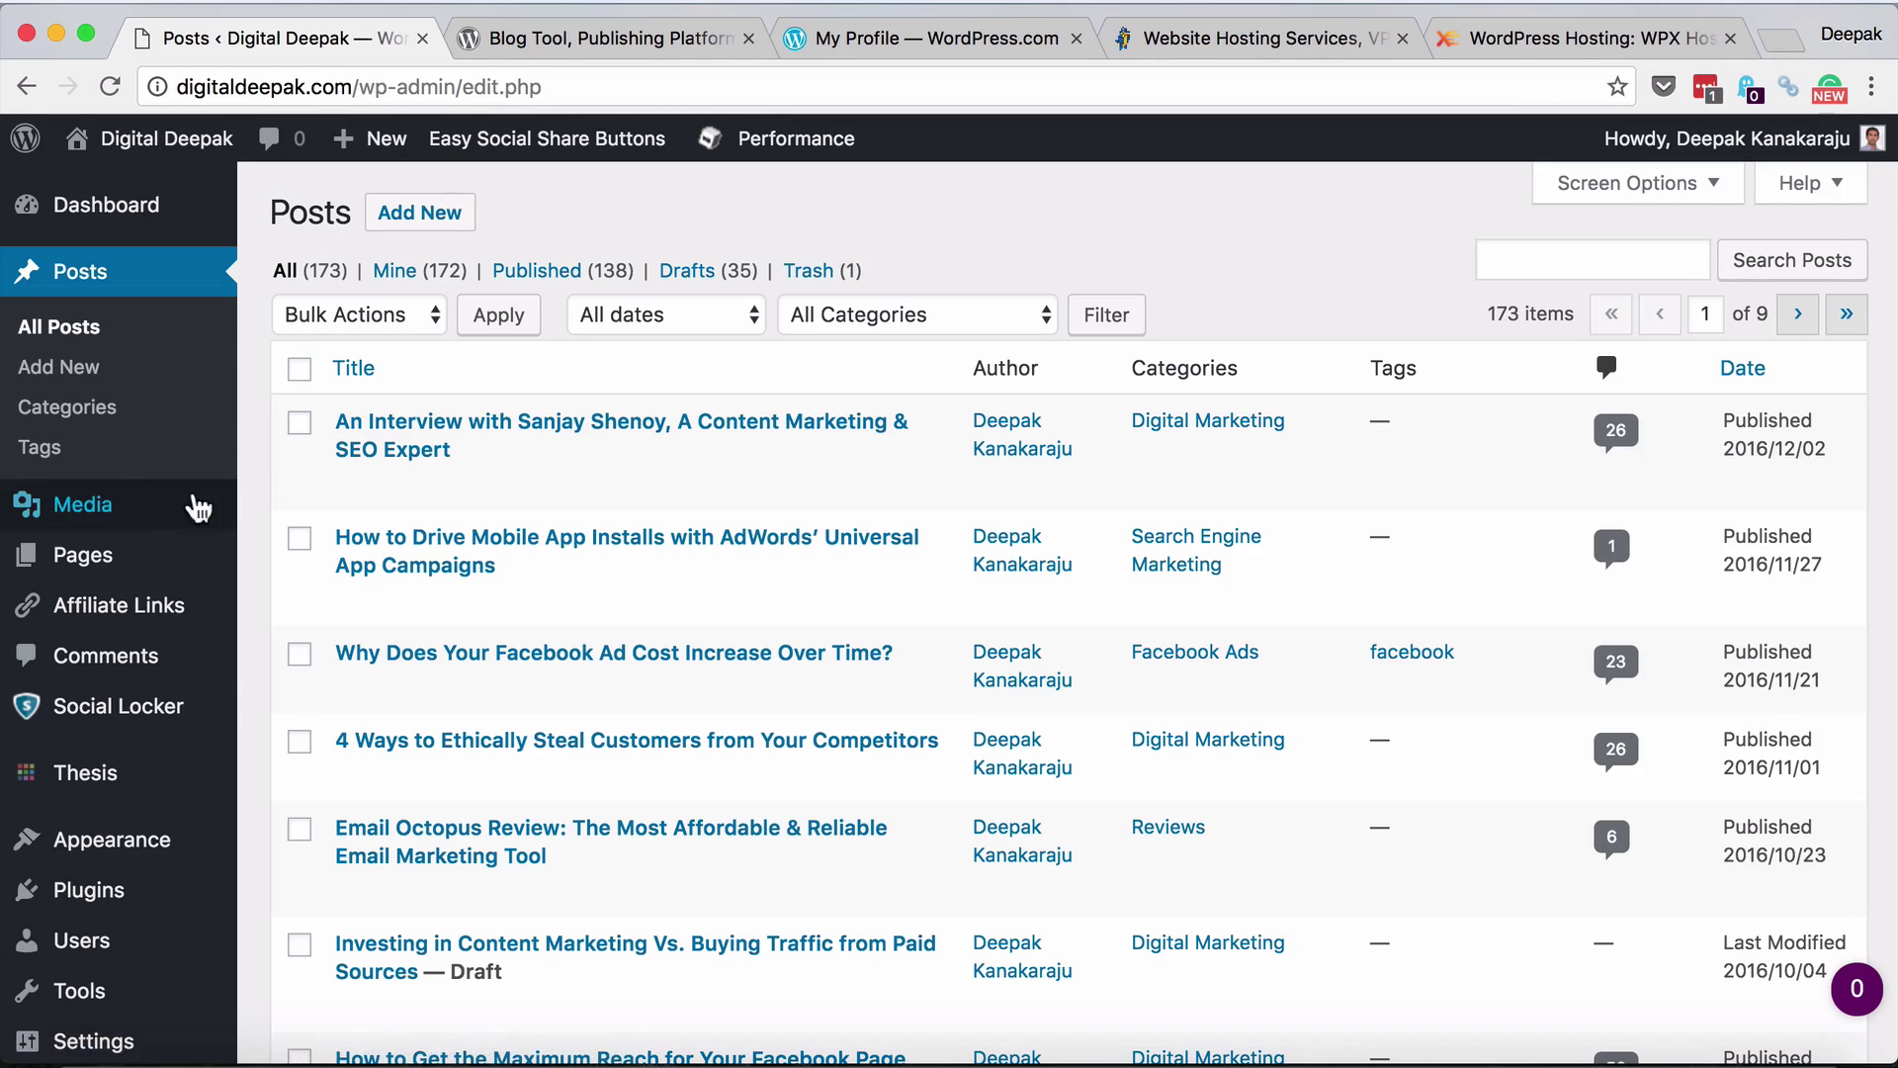
Start a new post and scroll down through the blank editor
left_click(85, 376)
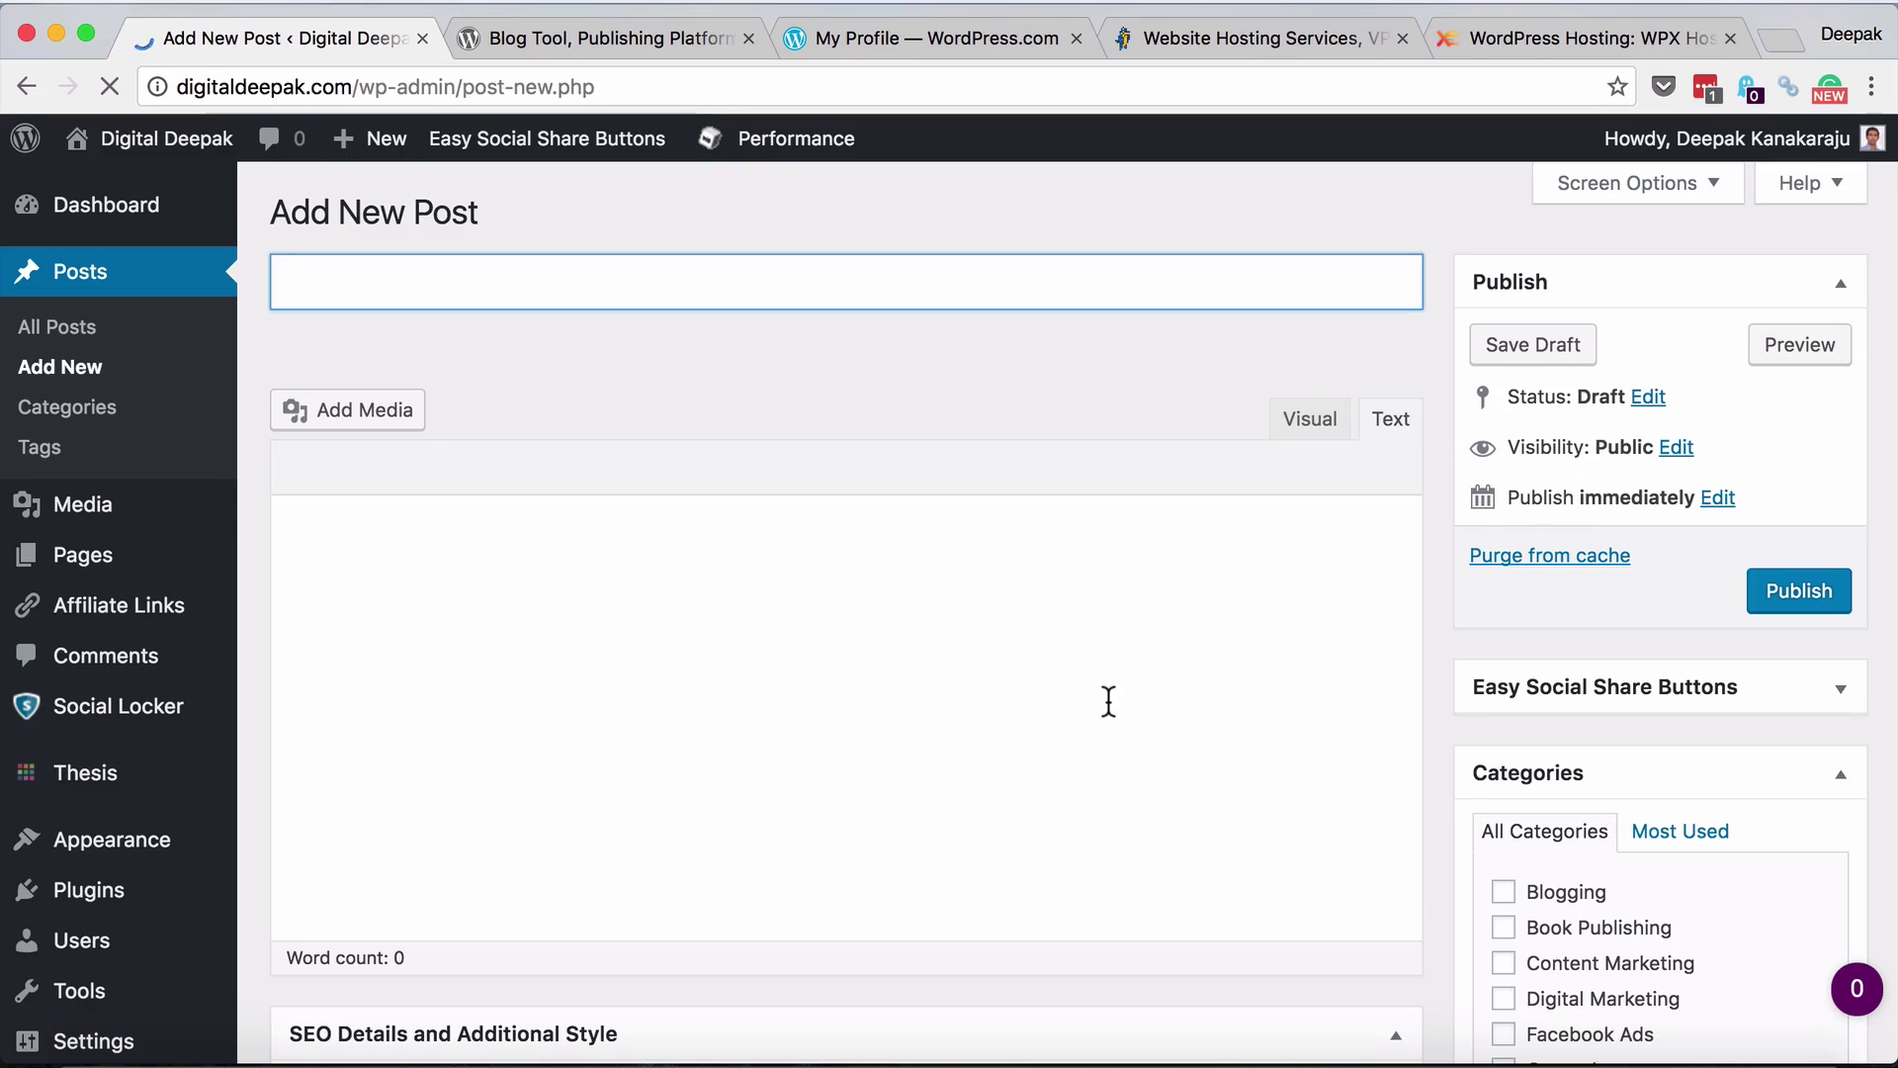
scroll(1105, 699, "down", 3)
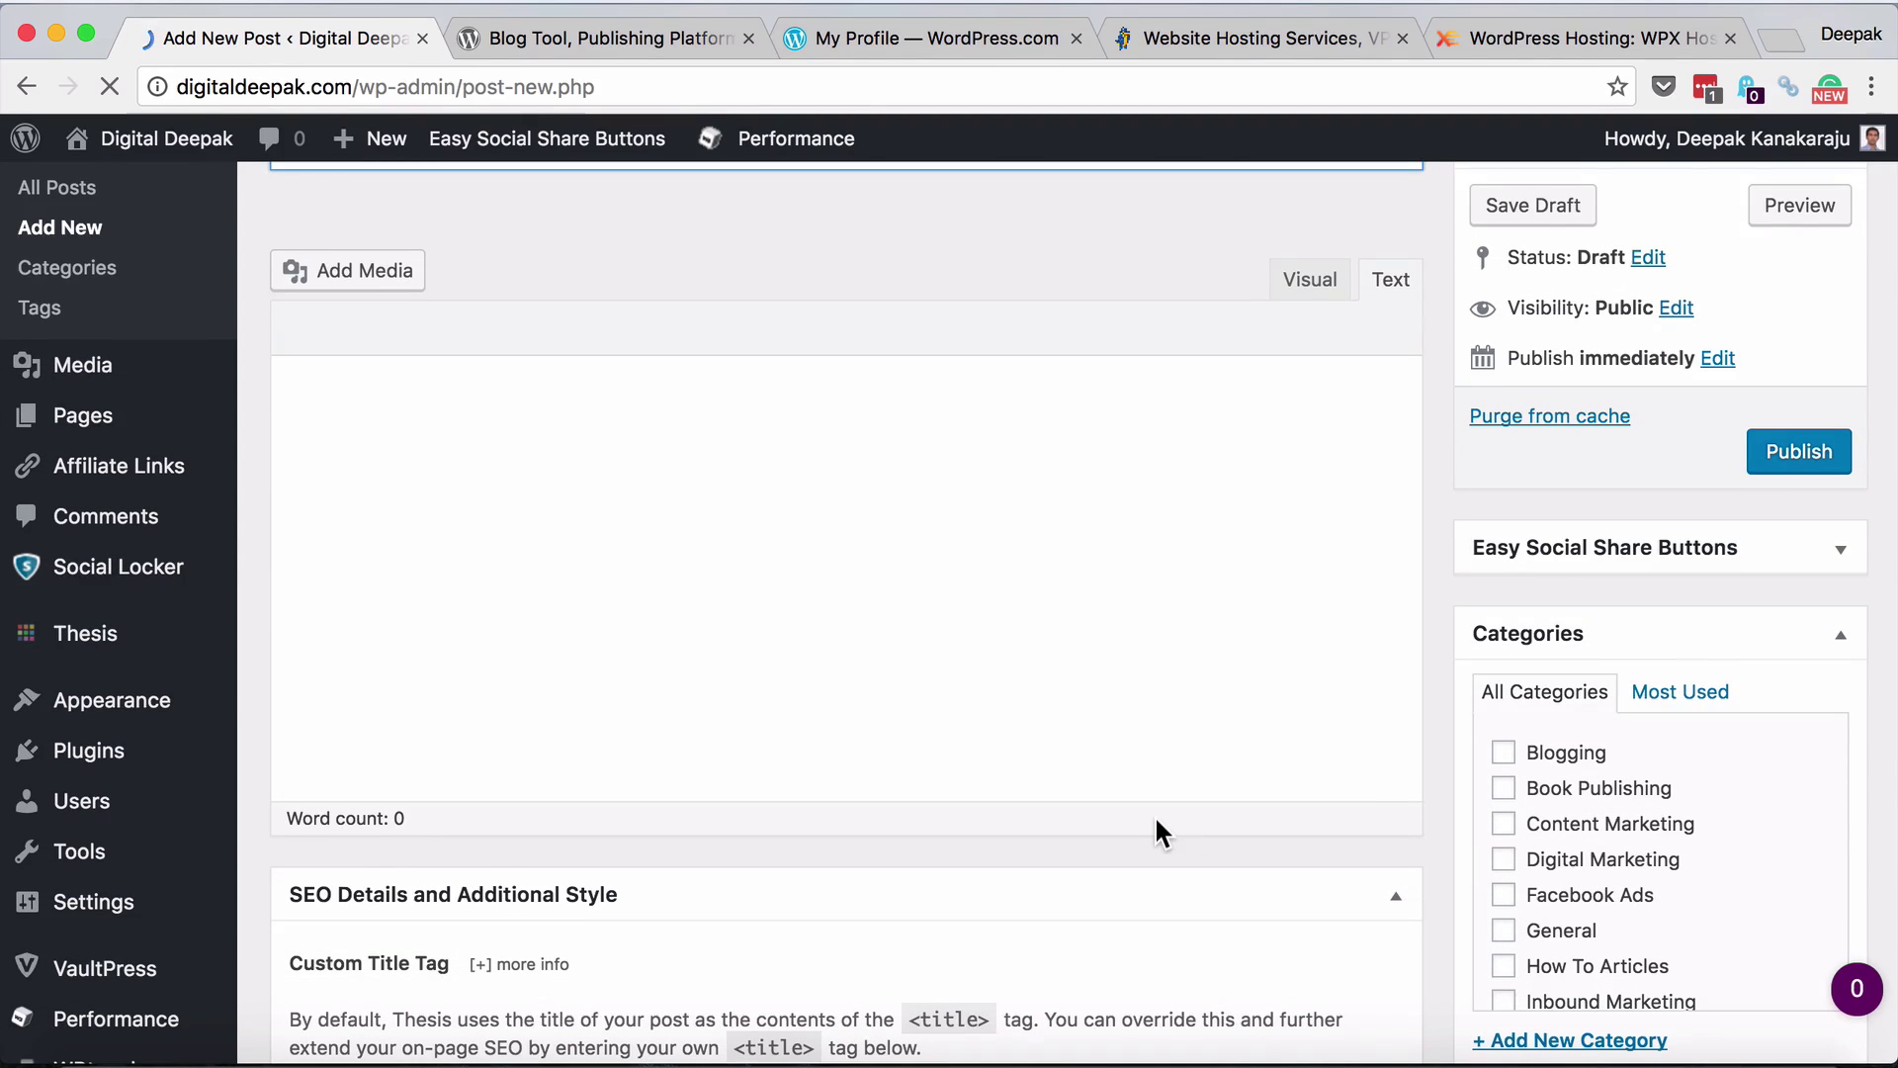
scroll(1156, 827, "down", 10)
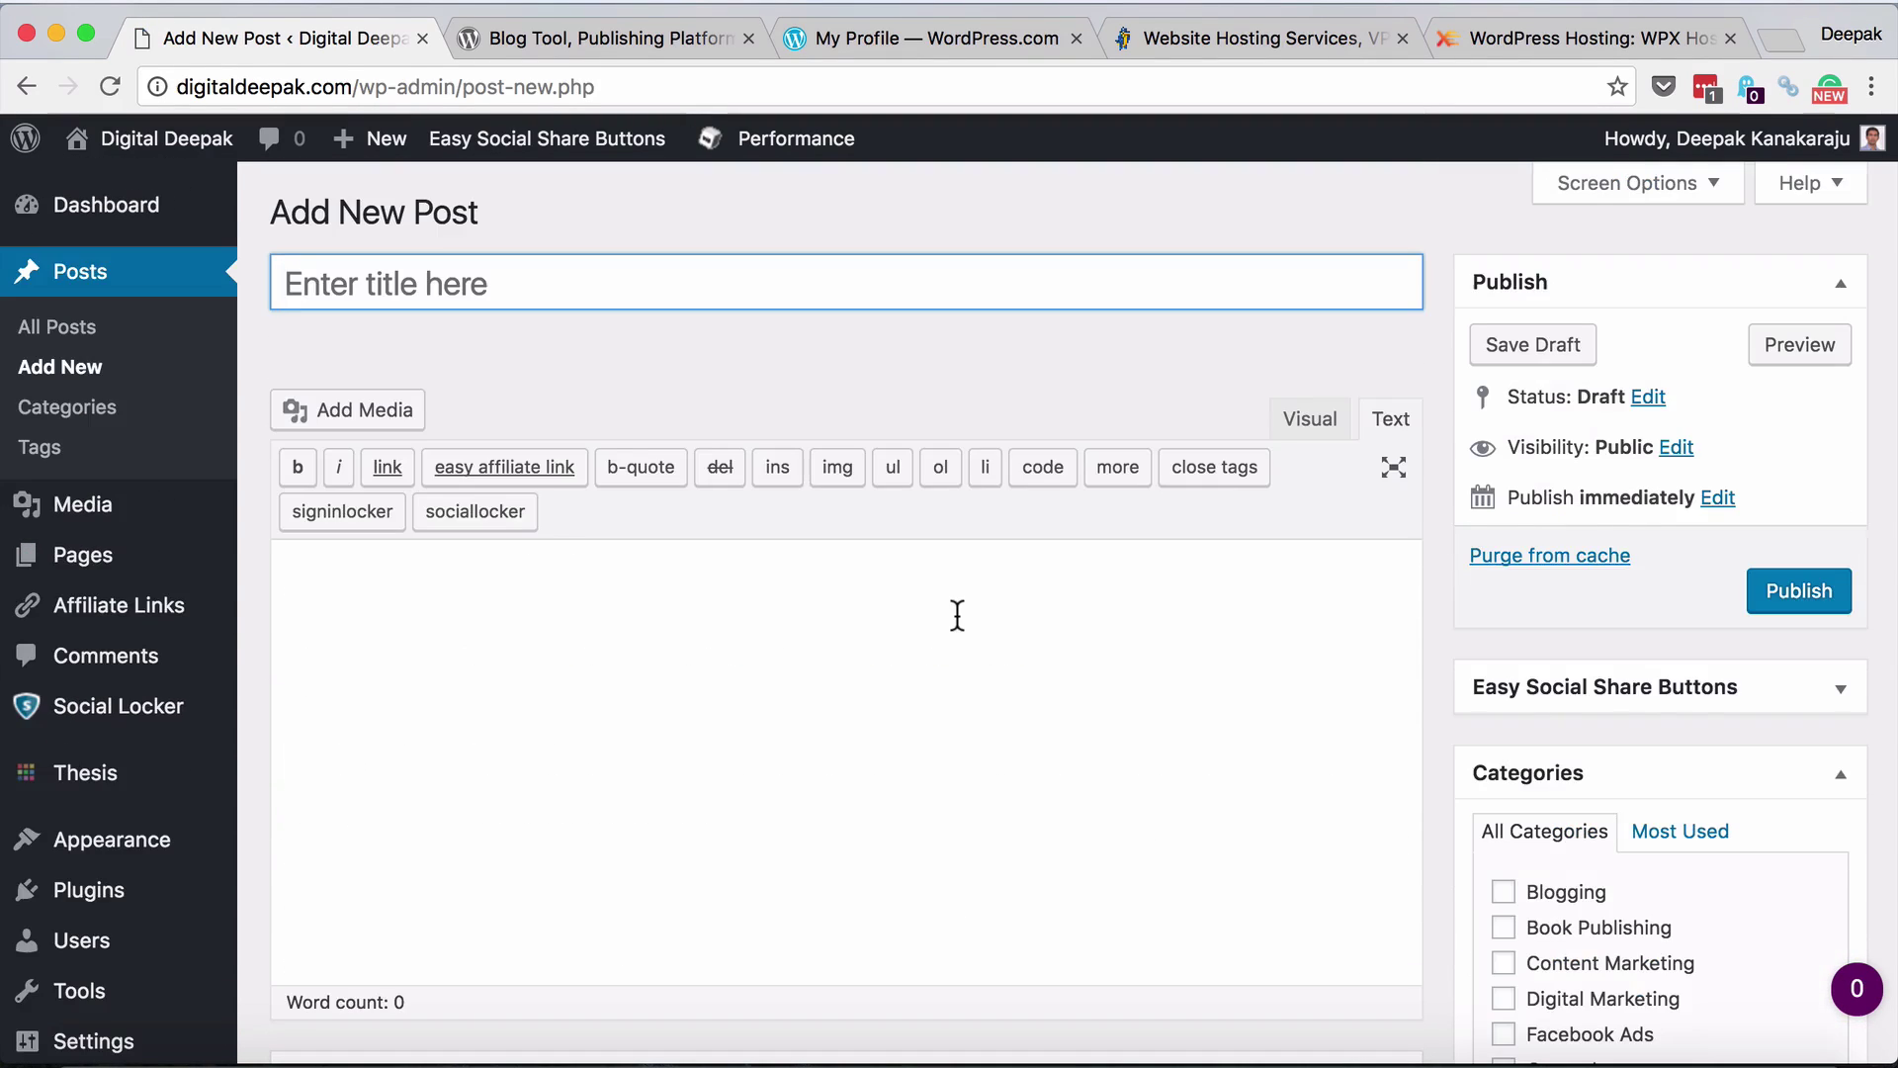
scroll(955, 616, "down", 10)
scroll(957, 614, "down", 12)
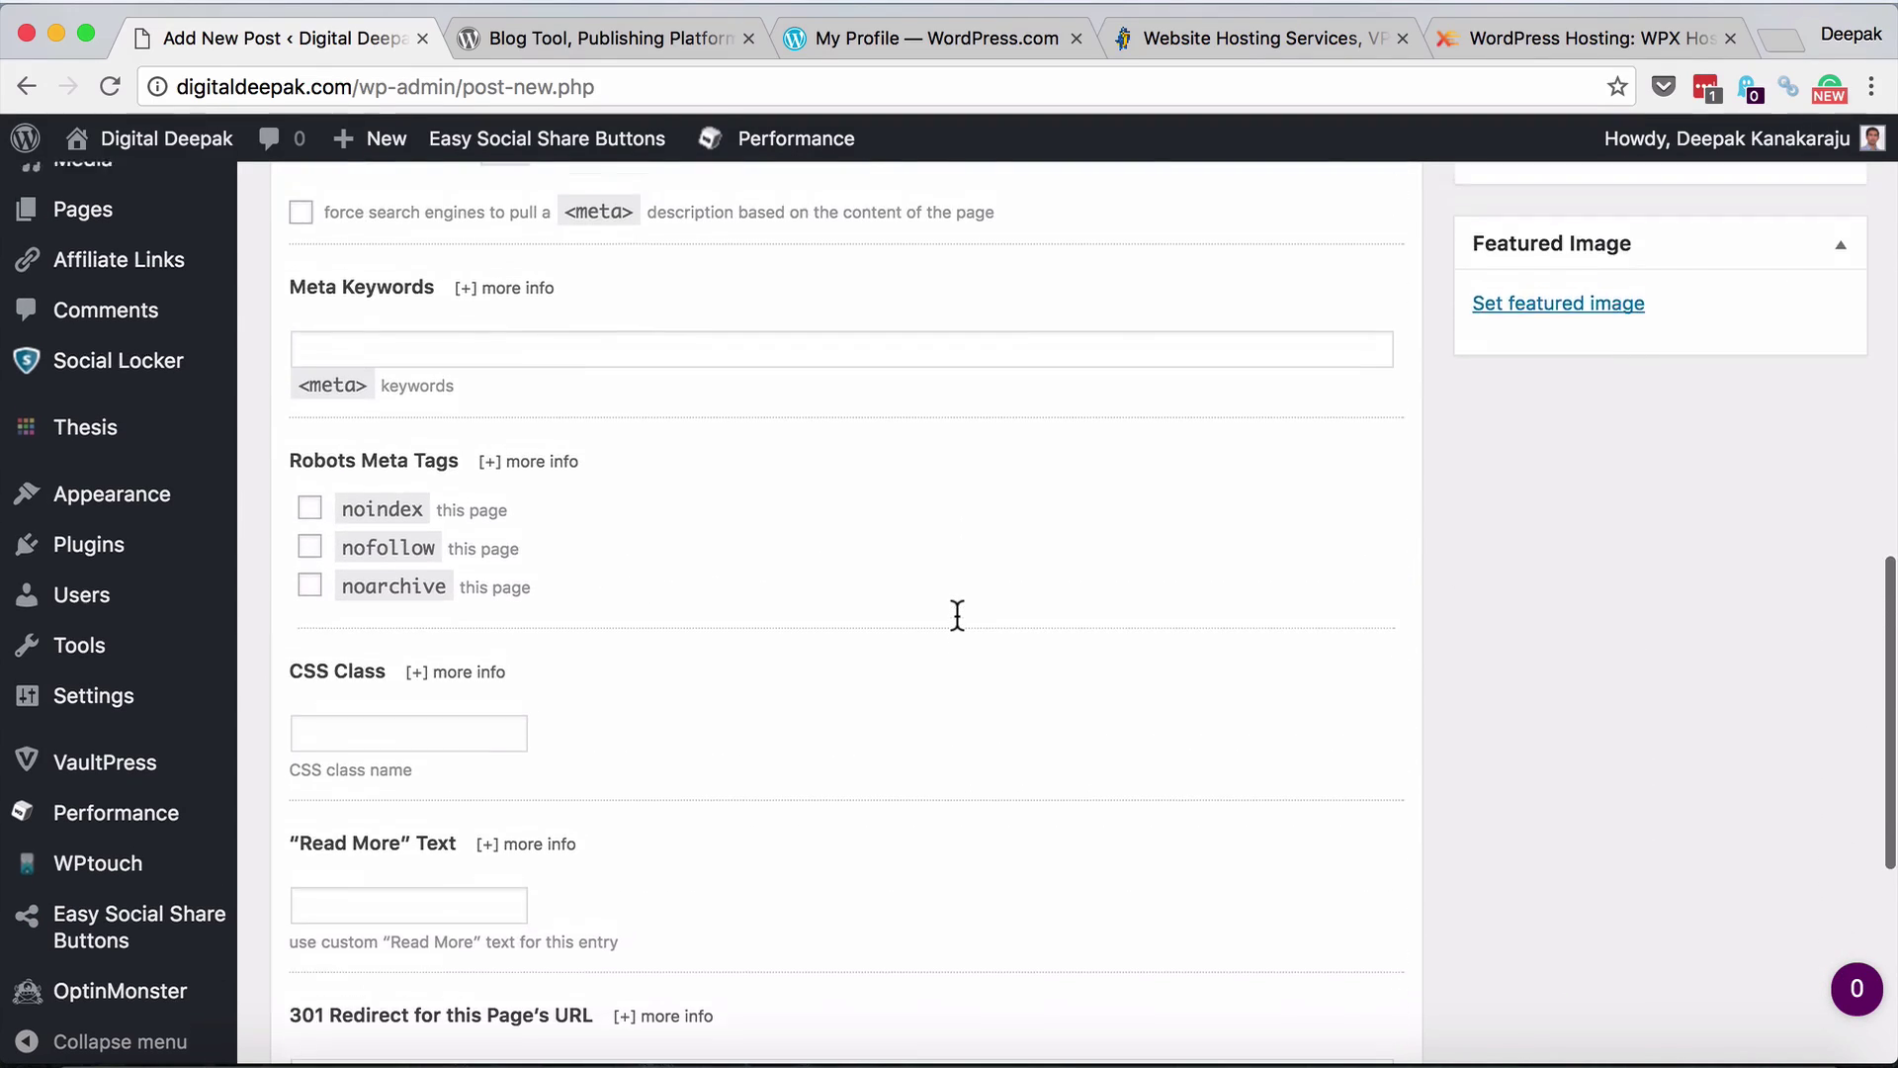
scroll(957, 615, "down", 5)
Open the site's homepage in a new tab from the admin bar site name
scroll(957, 615, "up", 20)
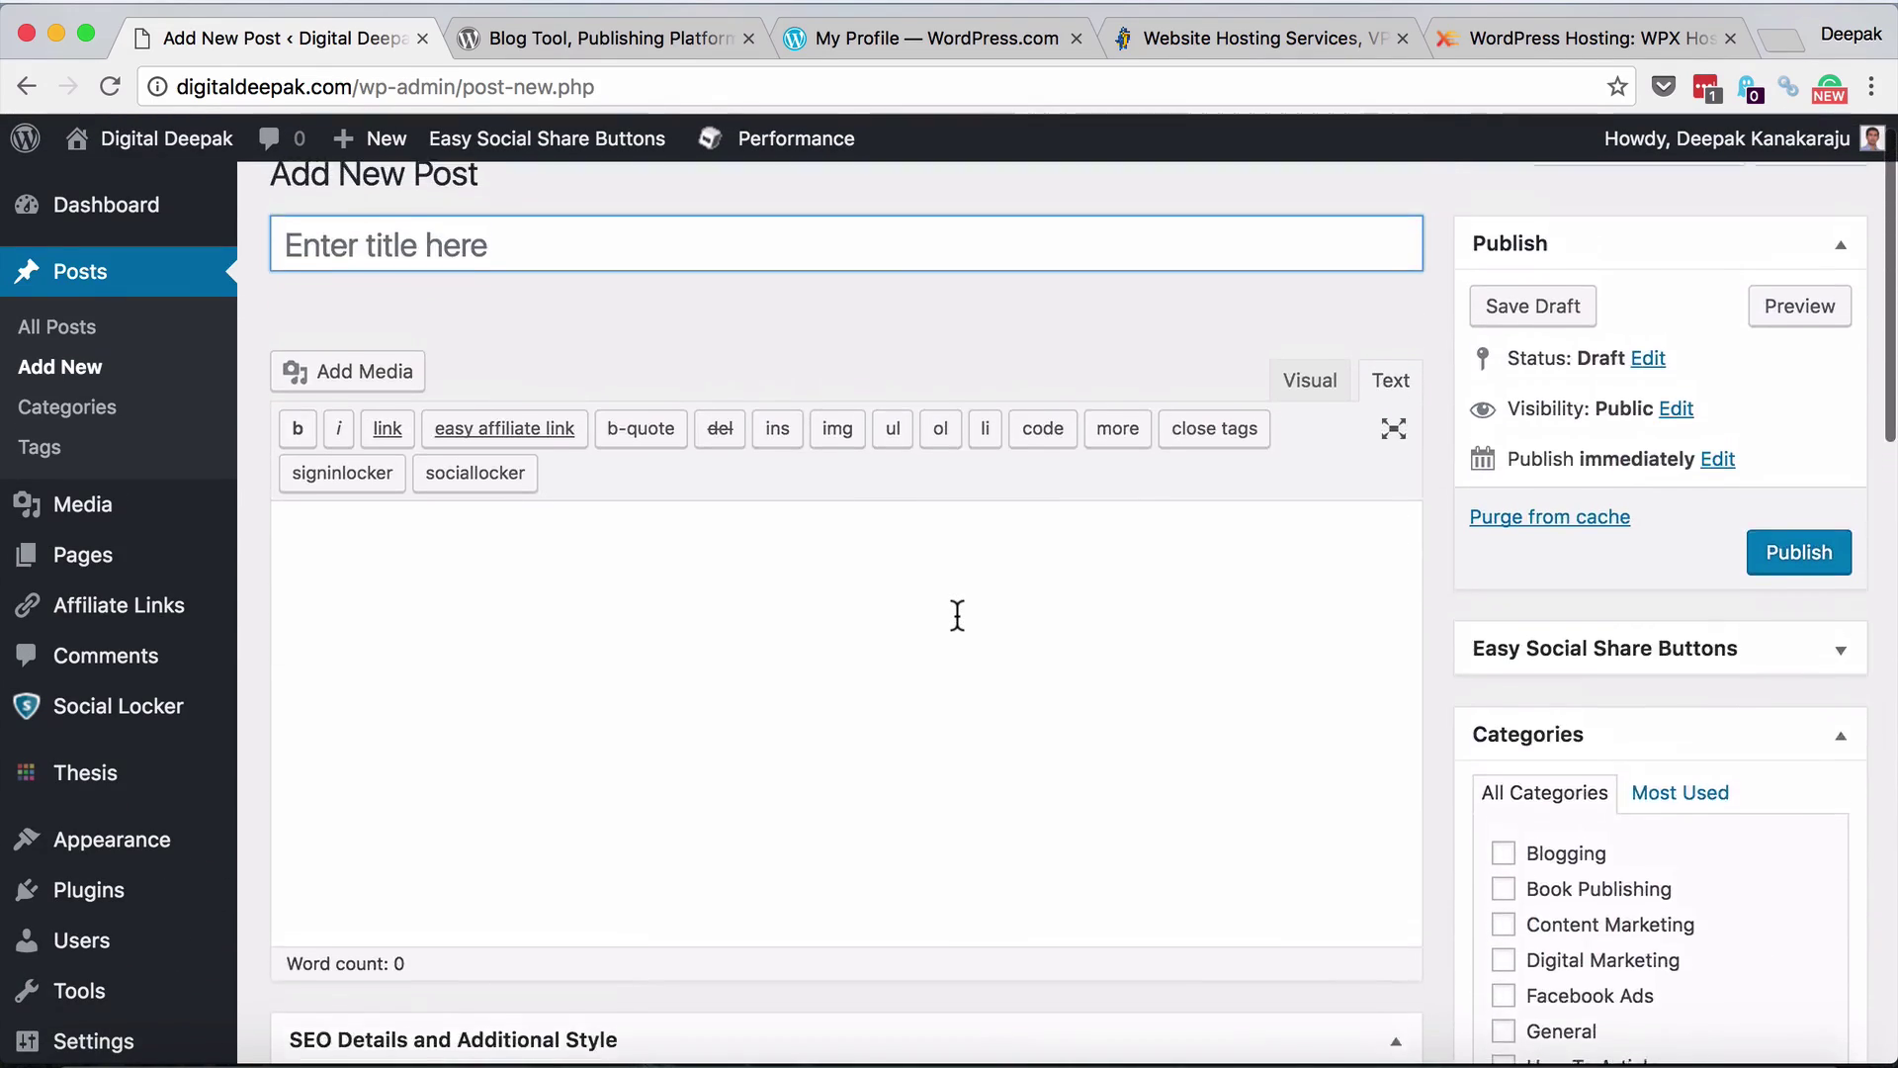
scroll(957, 615, "up", 1)
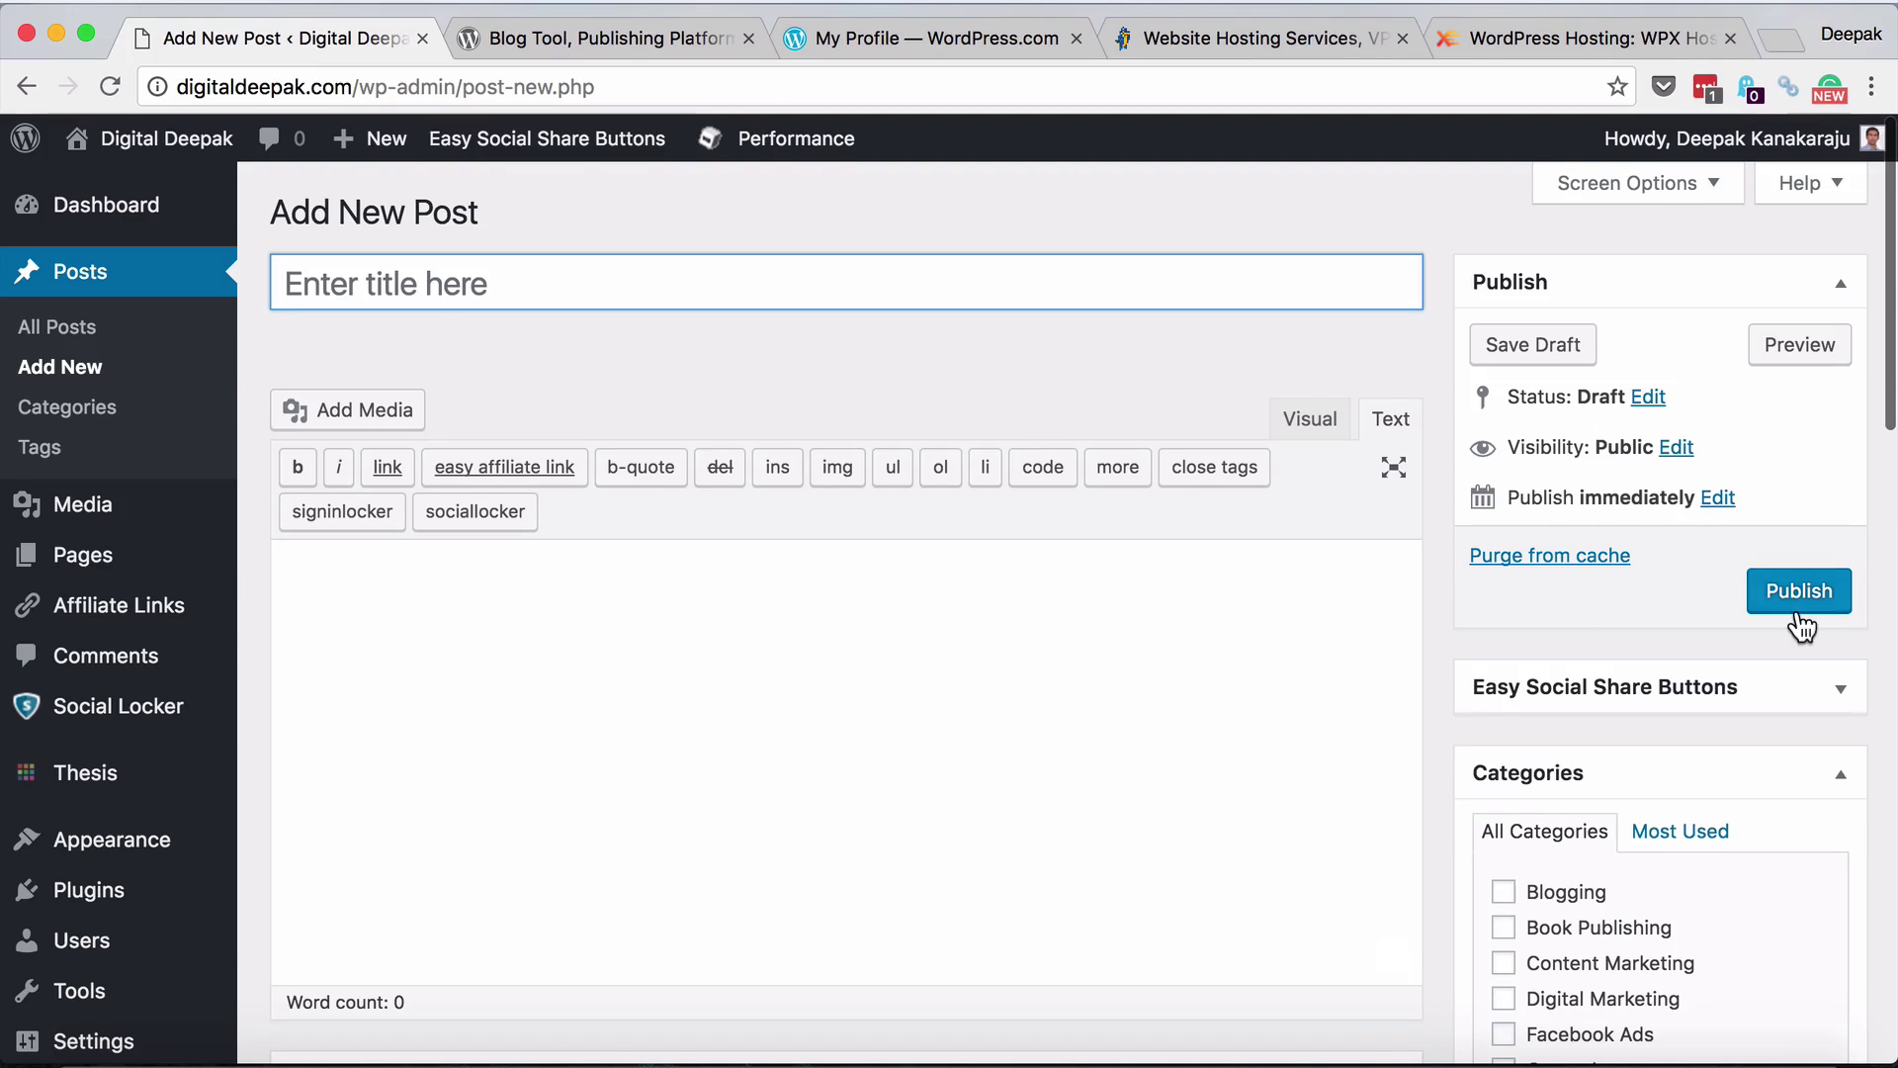
right_click(145, 148)
left_click(158, 148)
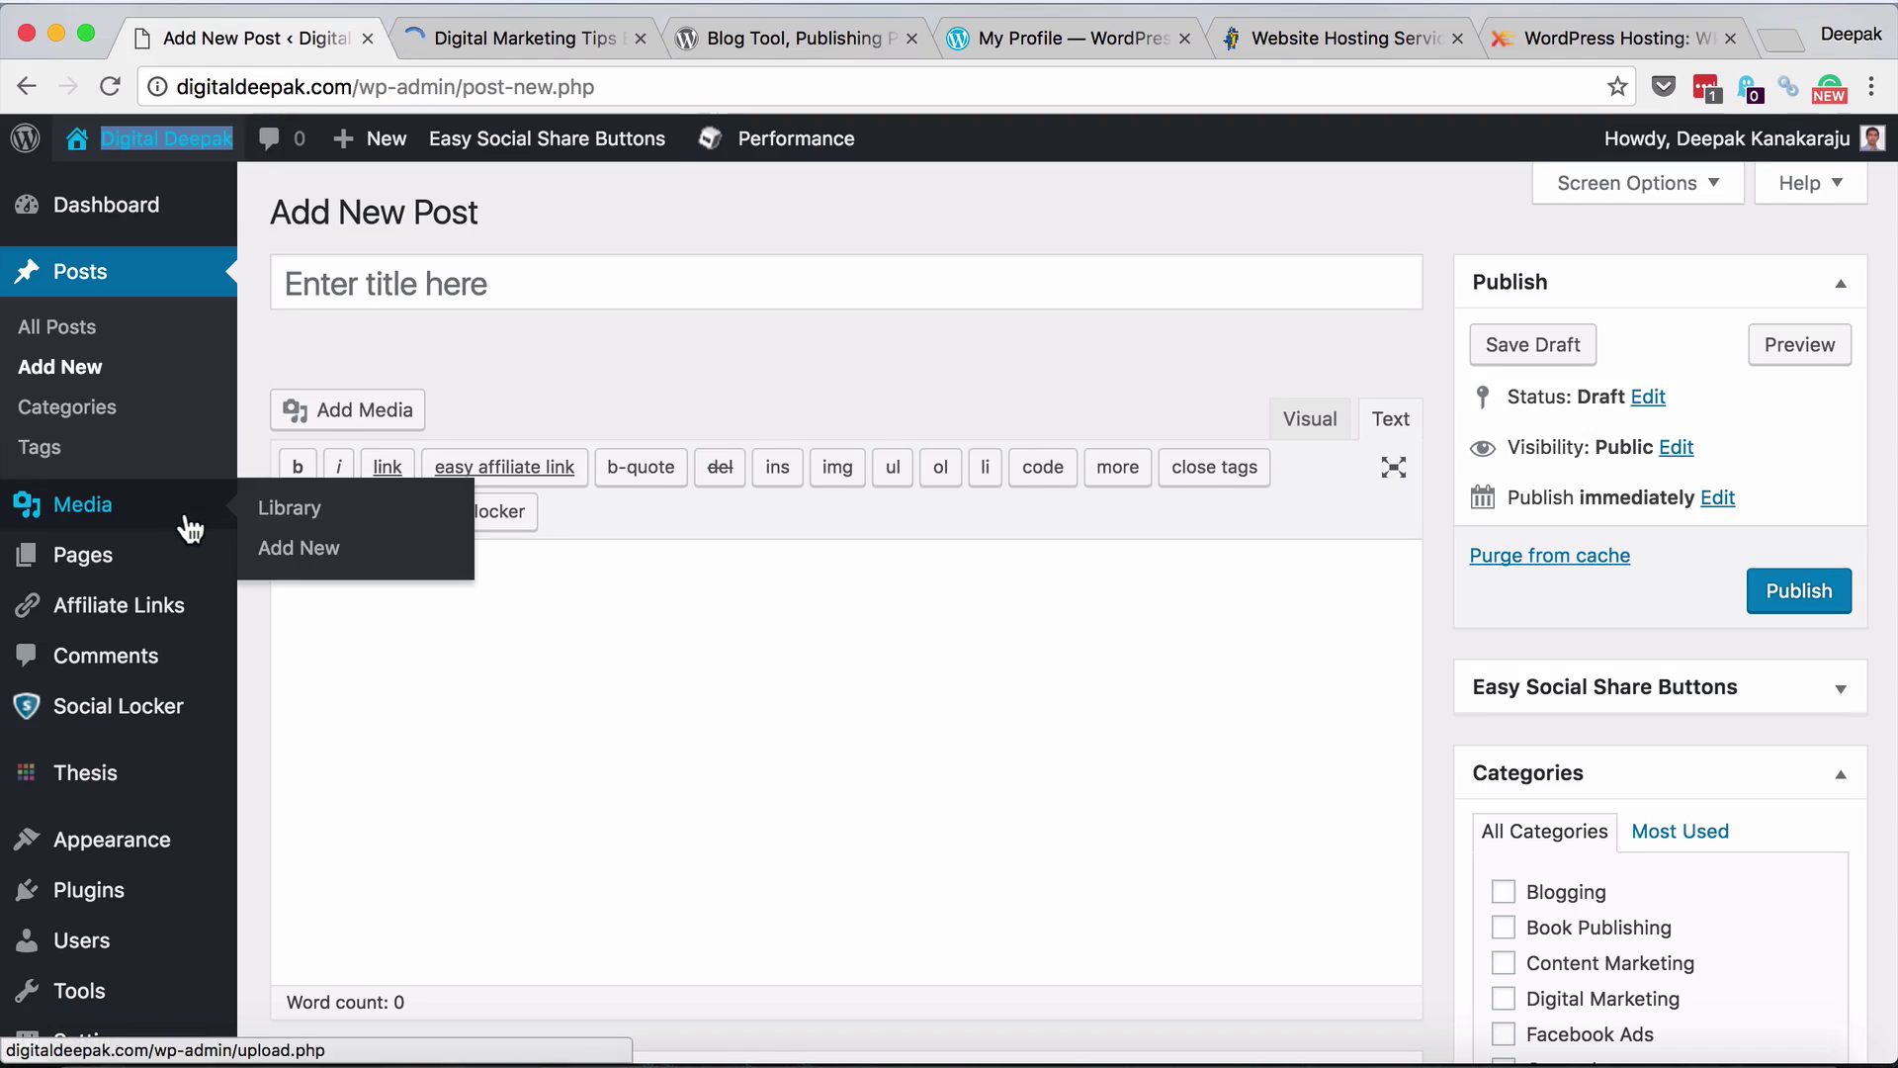
Glance at the public homepage tab, then return to the empty new post body
left_click(530, 39)
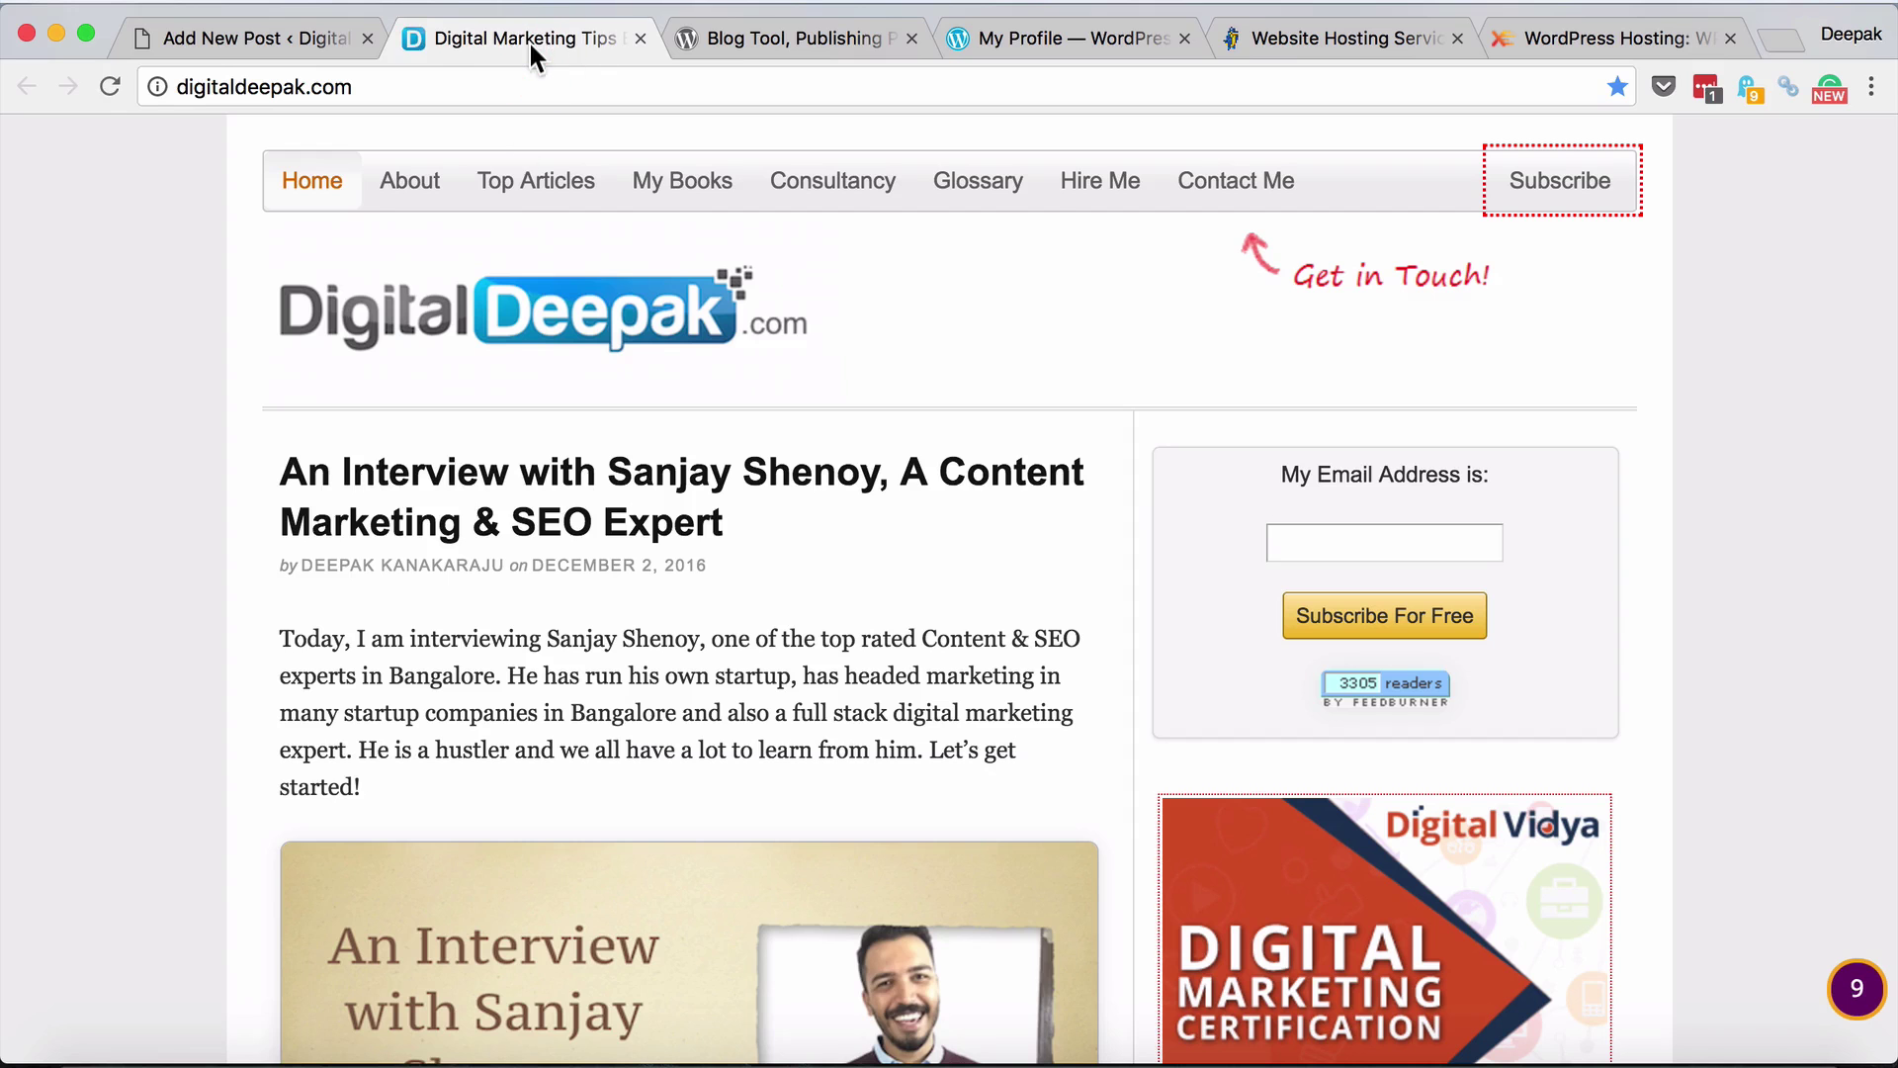
scroll(168, 559, "down", 2)
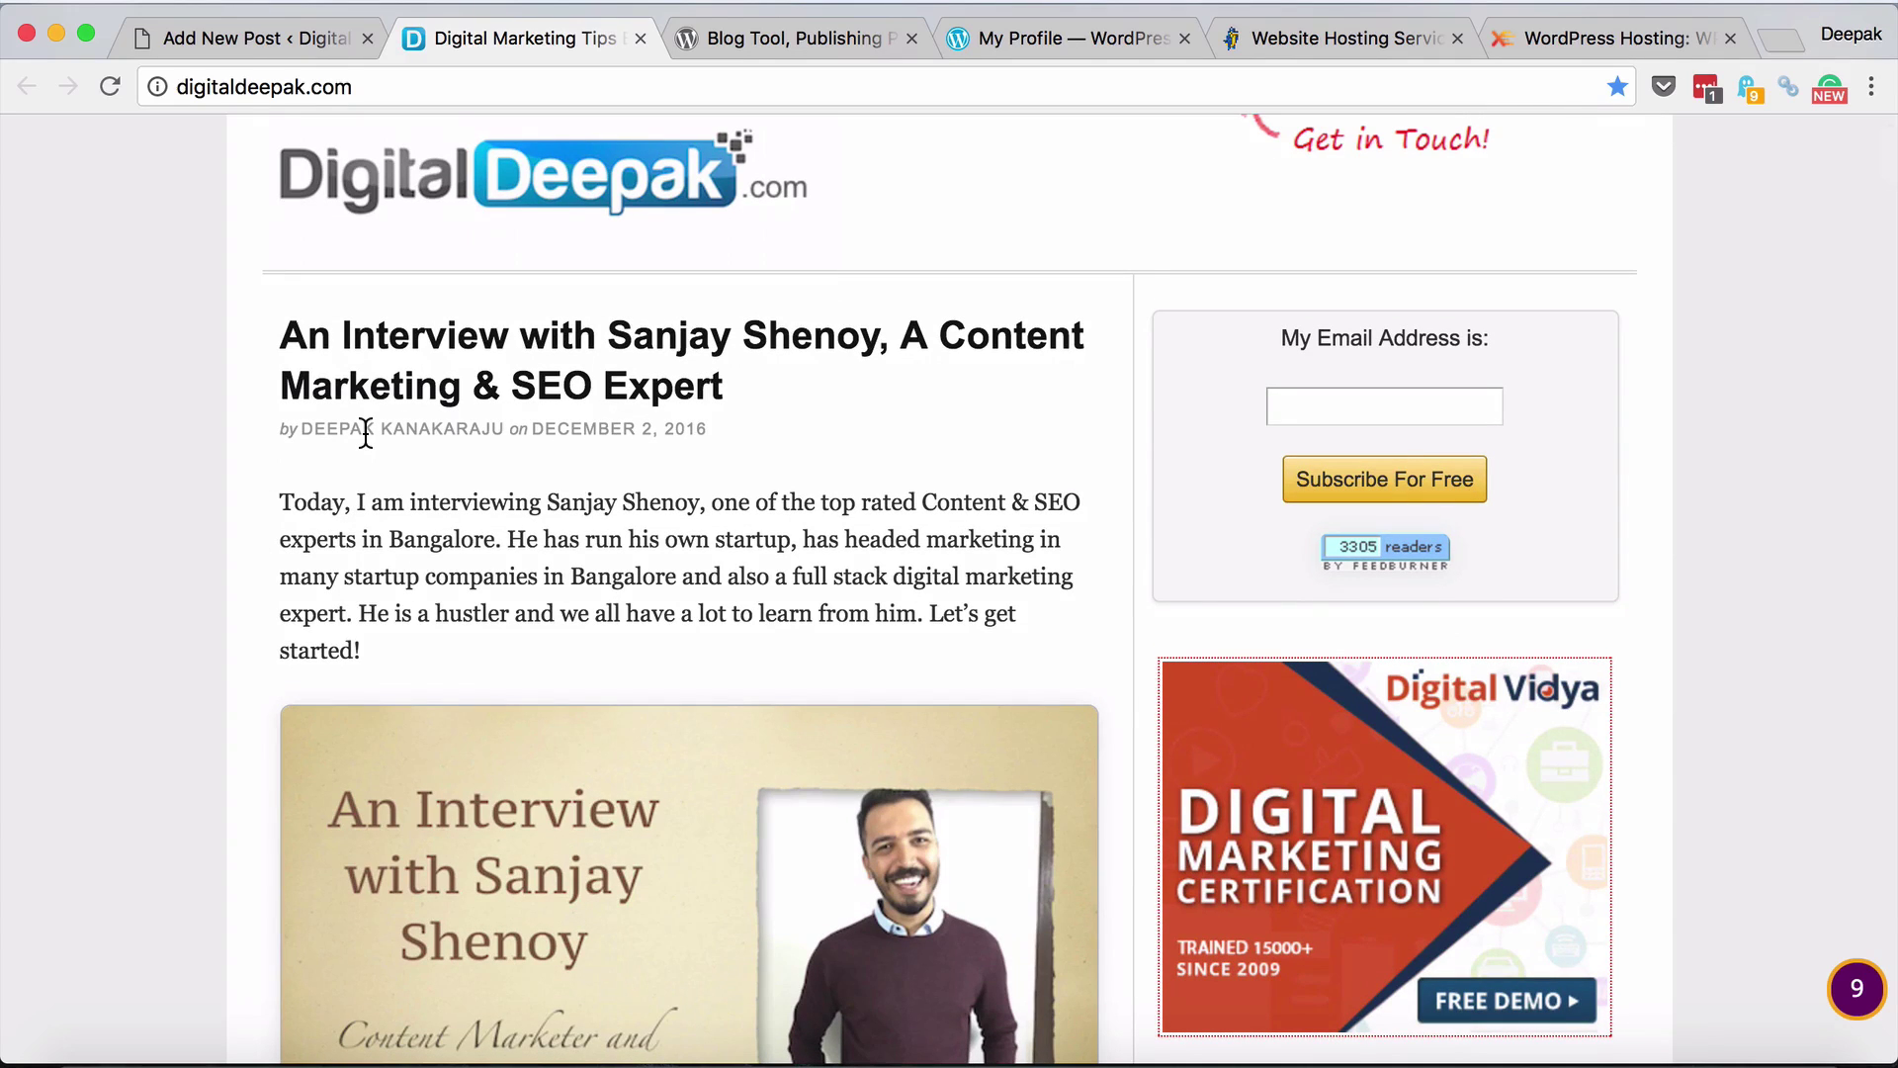
left_click(259, 40)
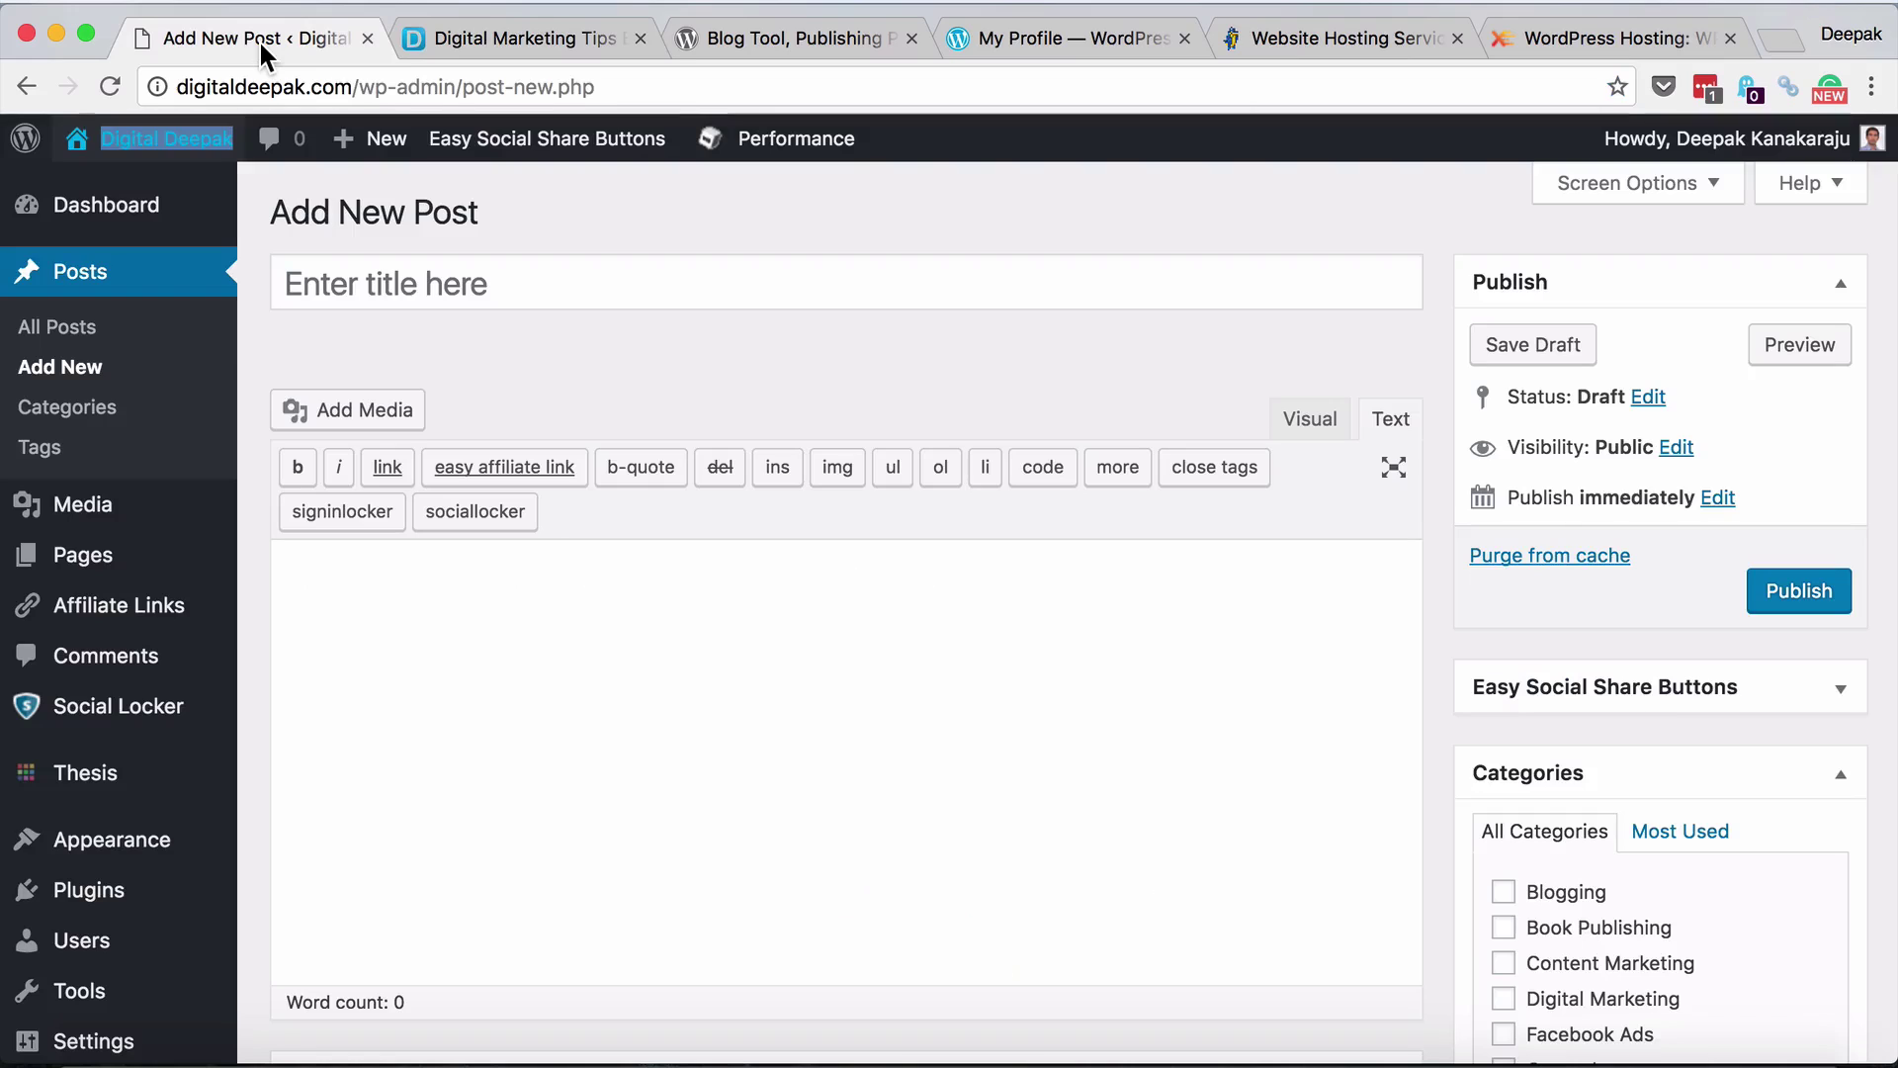
mouse_move(156, 516)
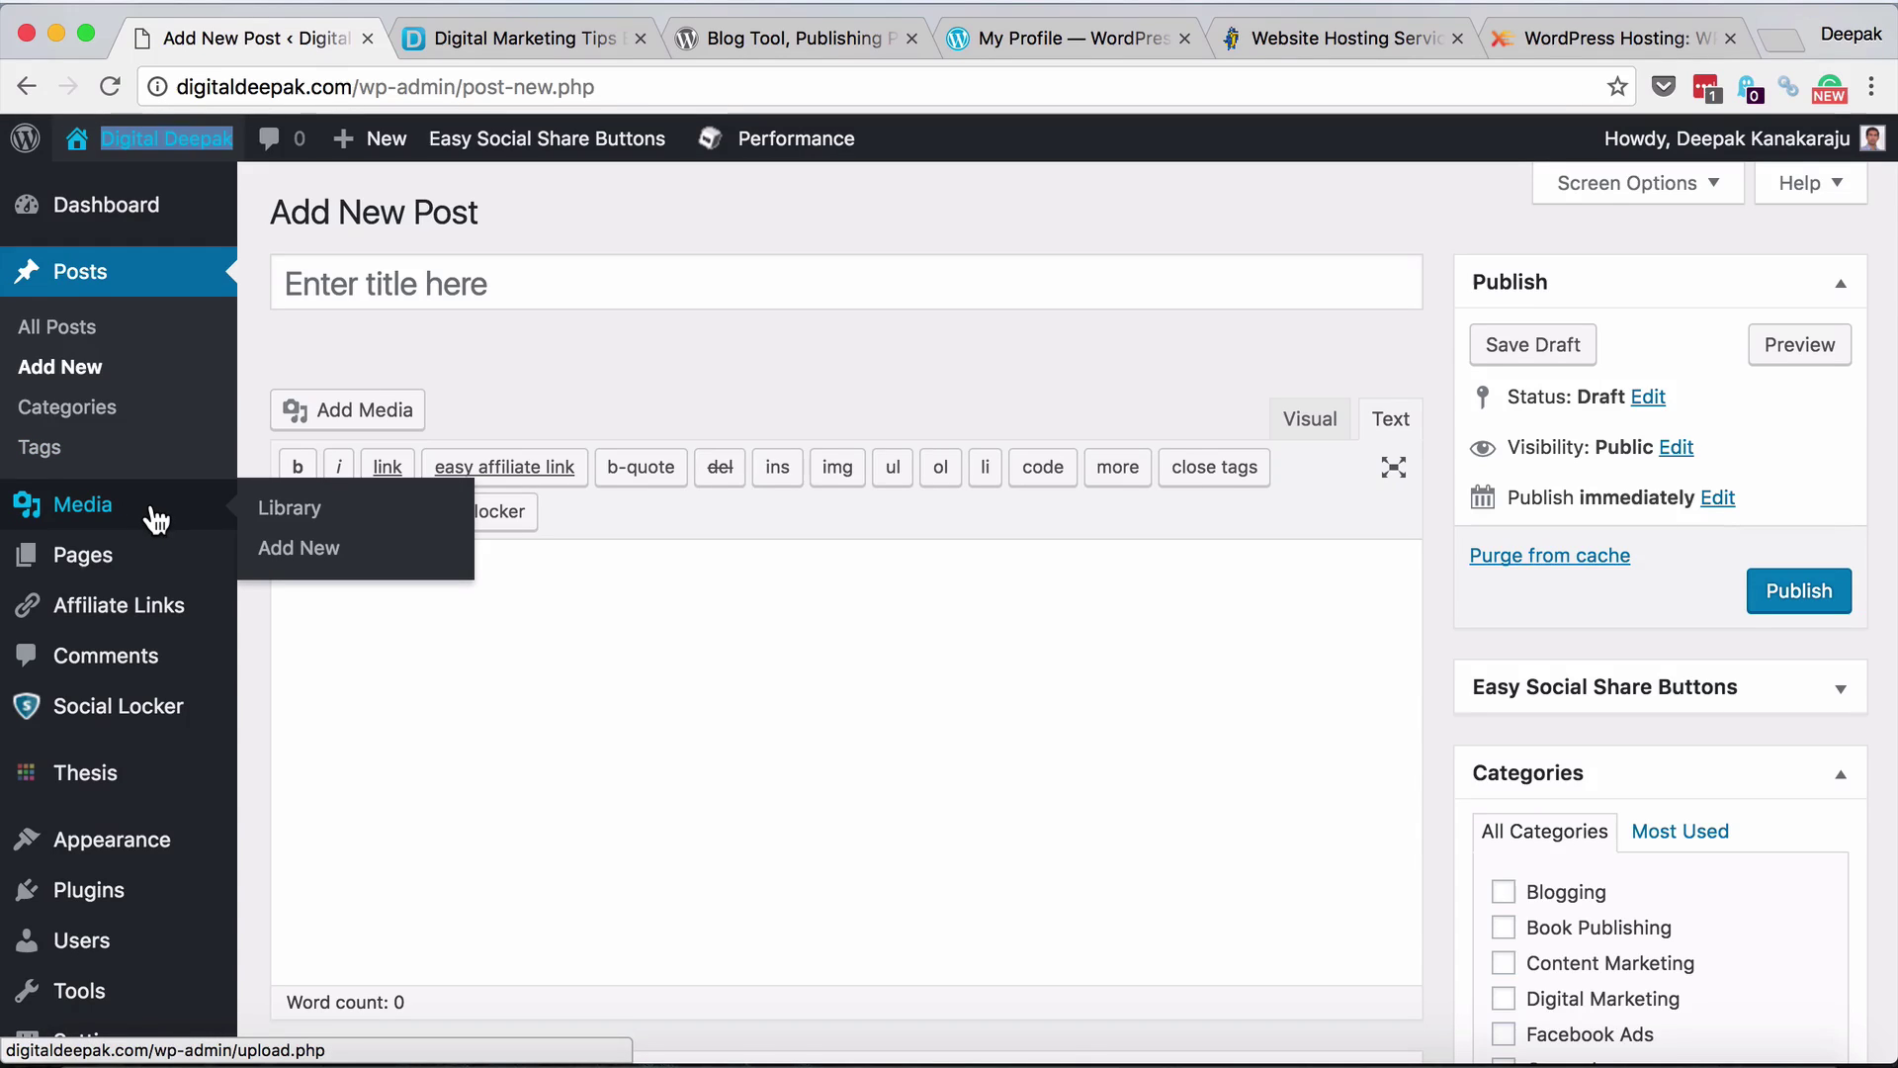
left_click(381, 626)
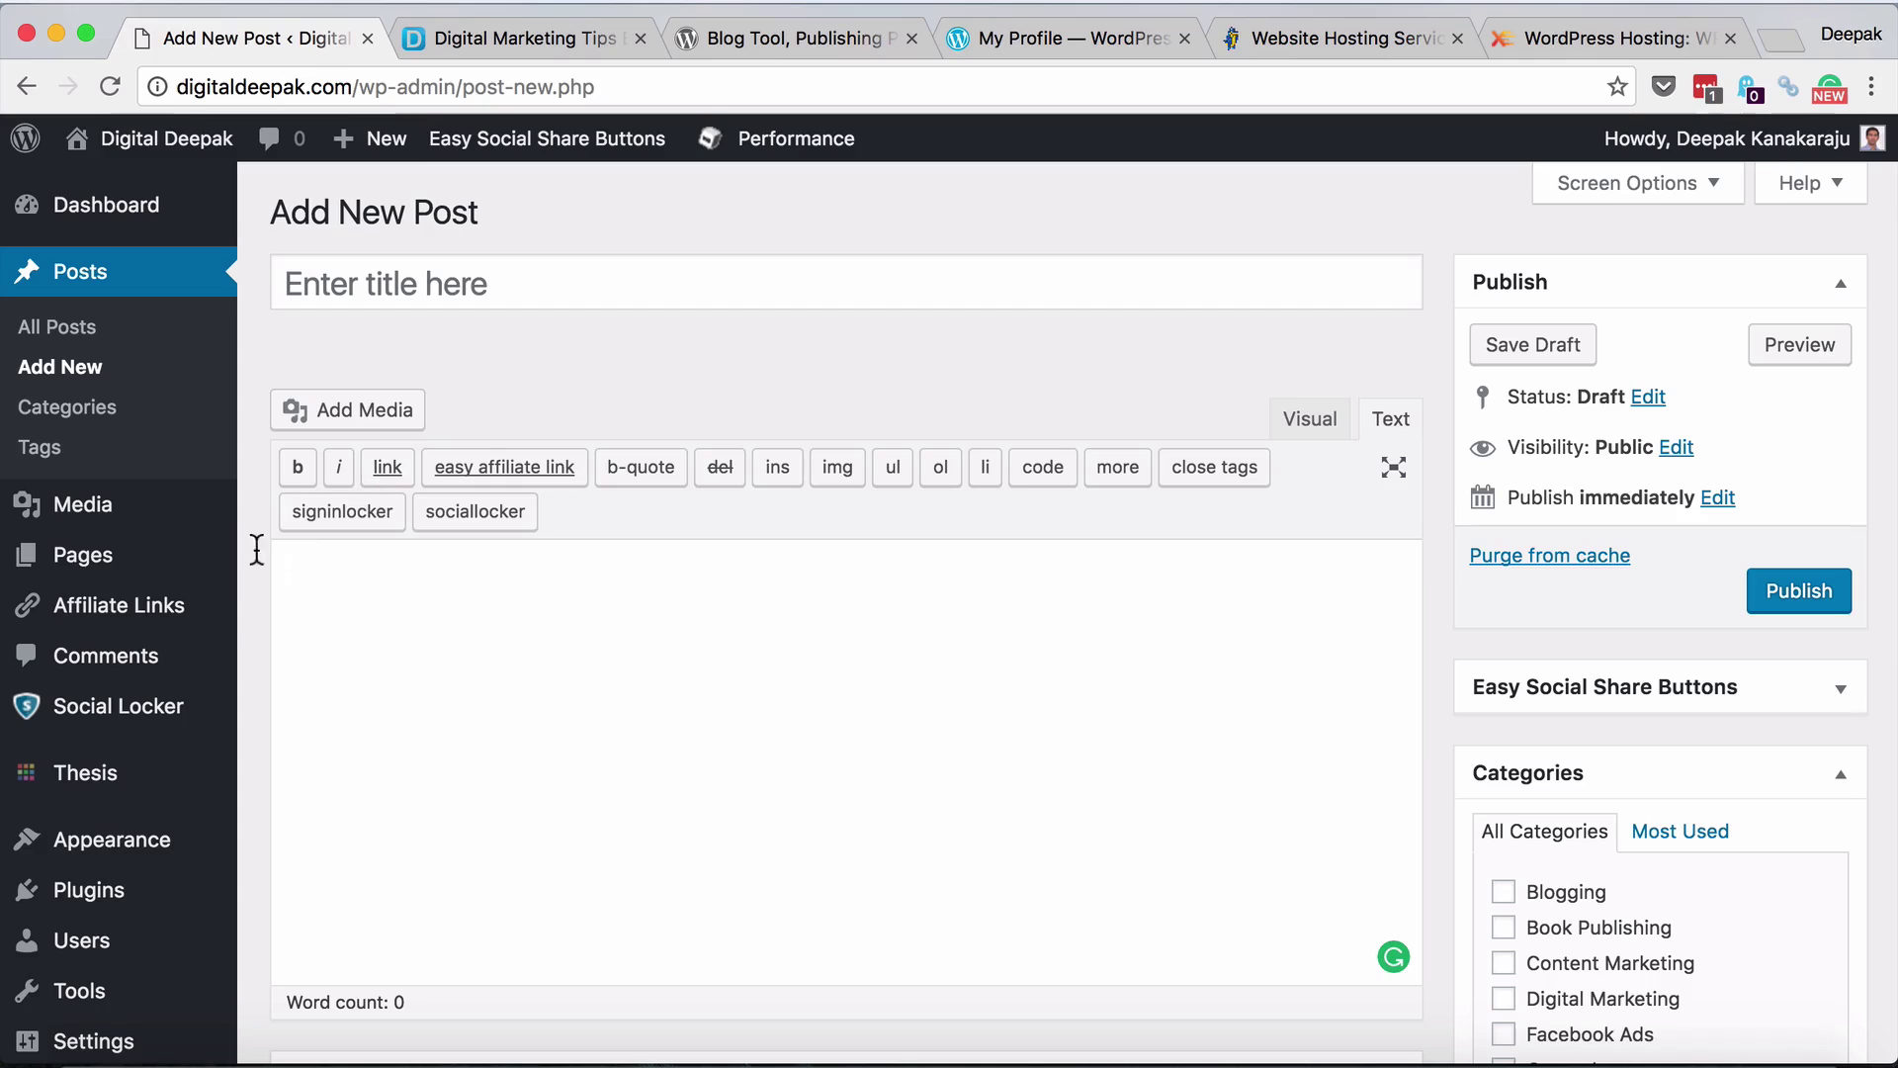
mouse_move(206, 566)
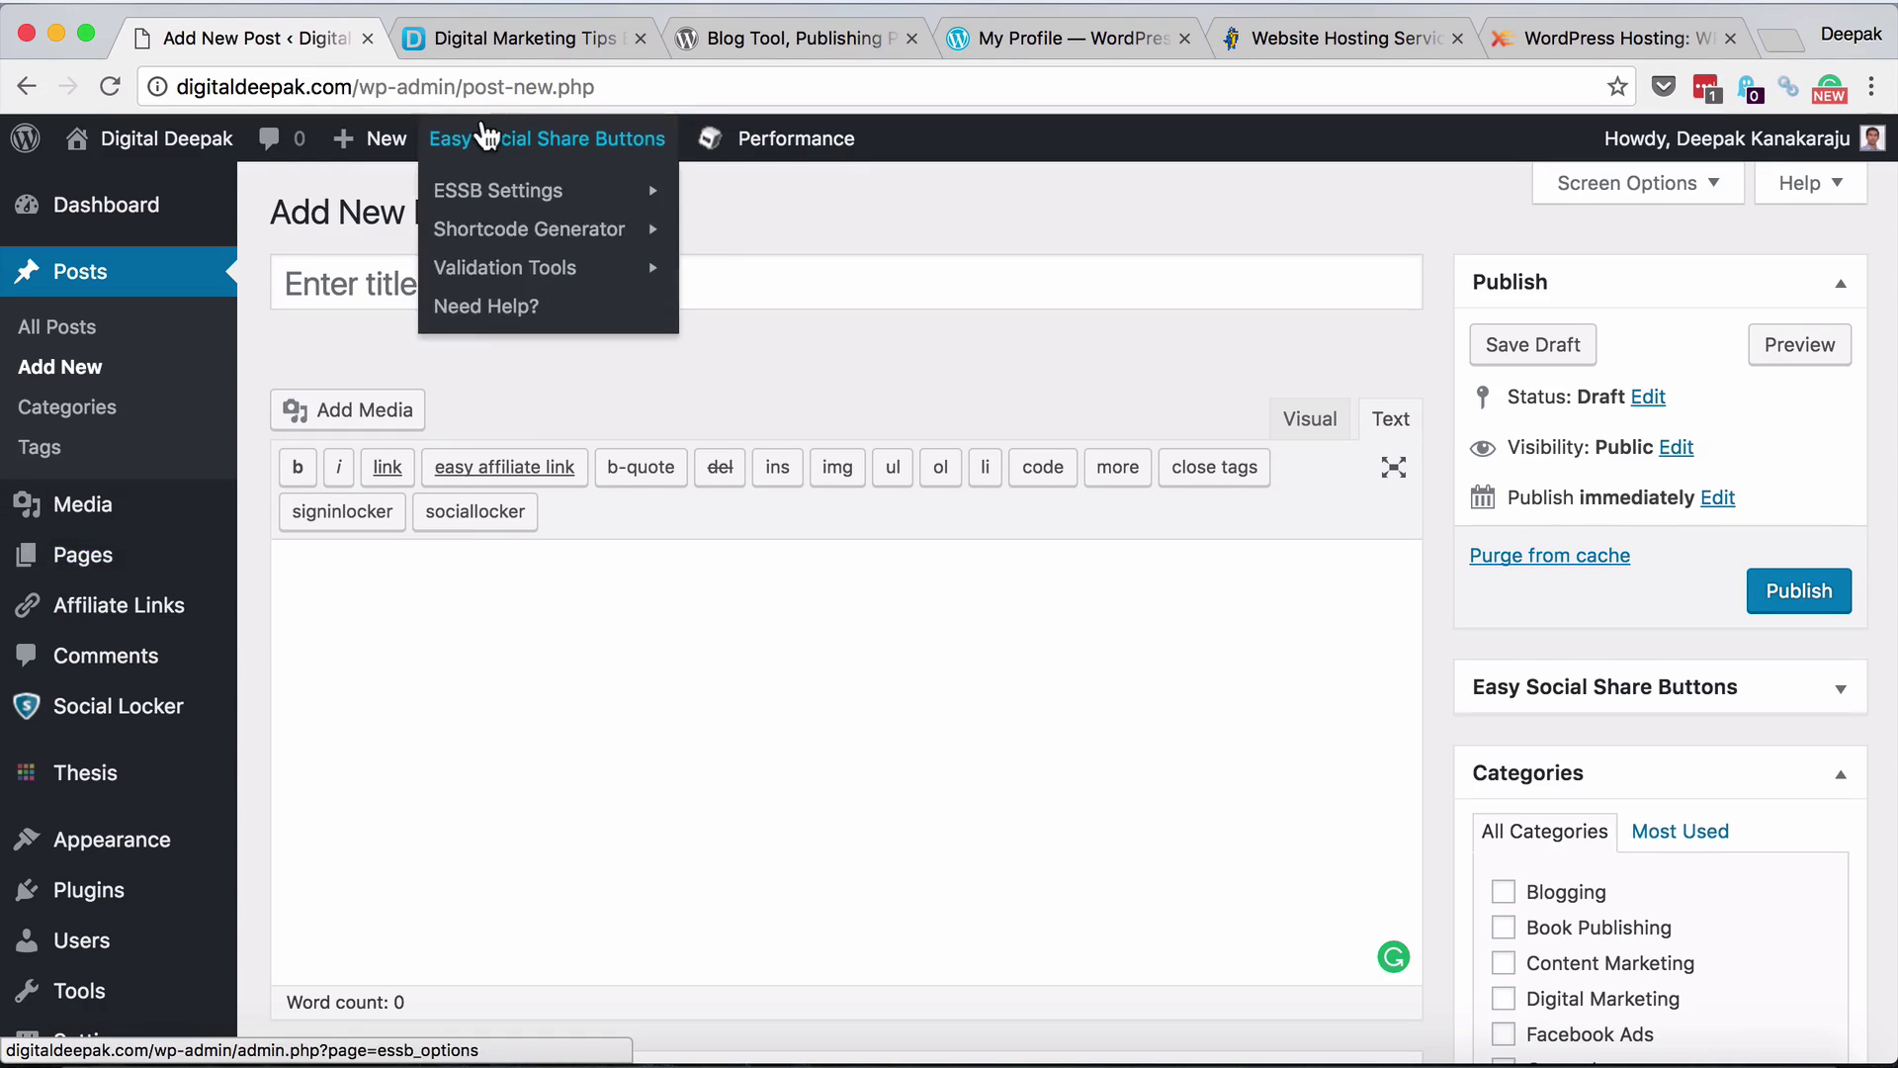
Open the blog's Top Articles on Digital Marketing page in the public site tab and scroll it
left_click(550, 32)
scroll(475, 257, "up", 2)
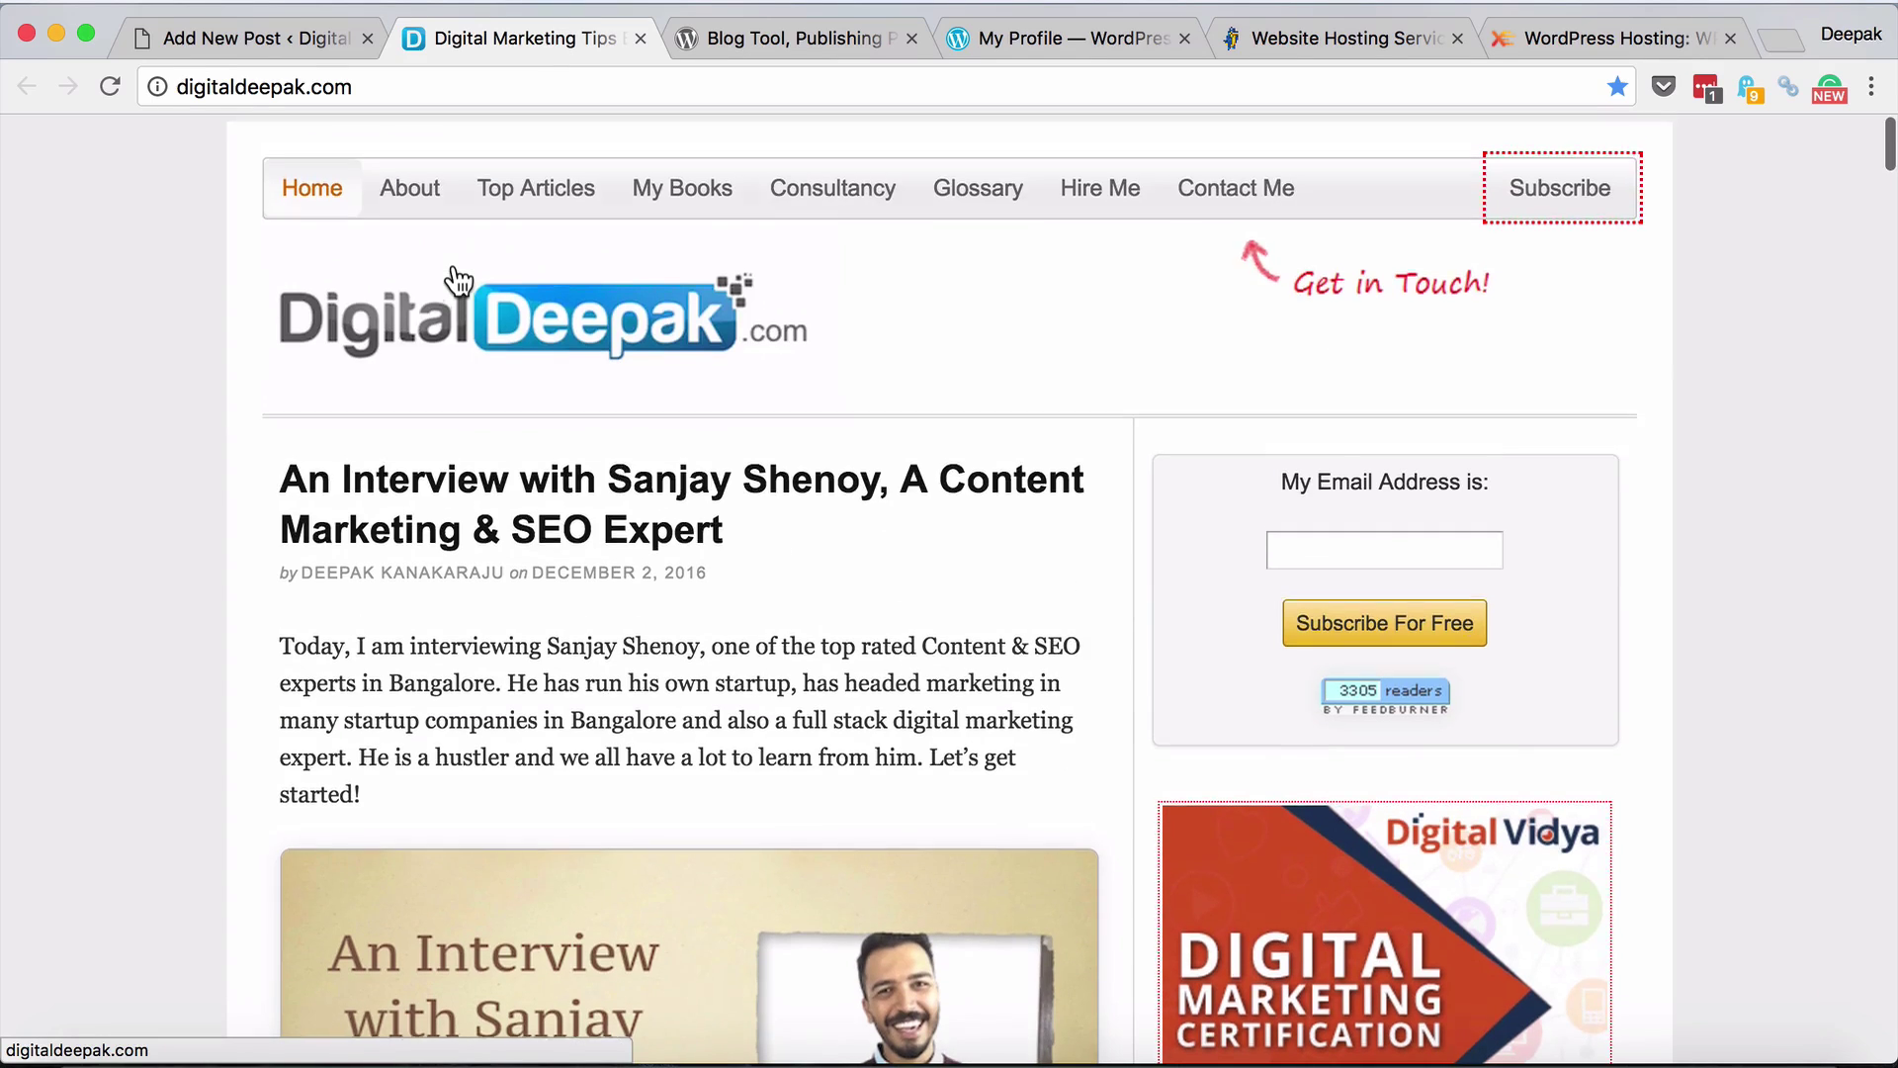
left_click(542, 209)
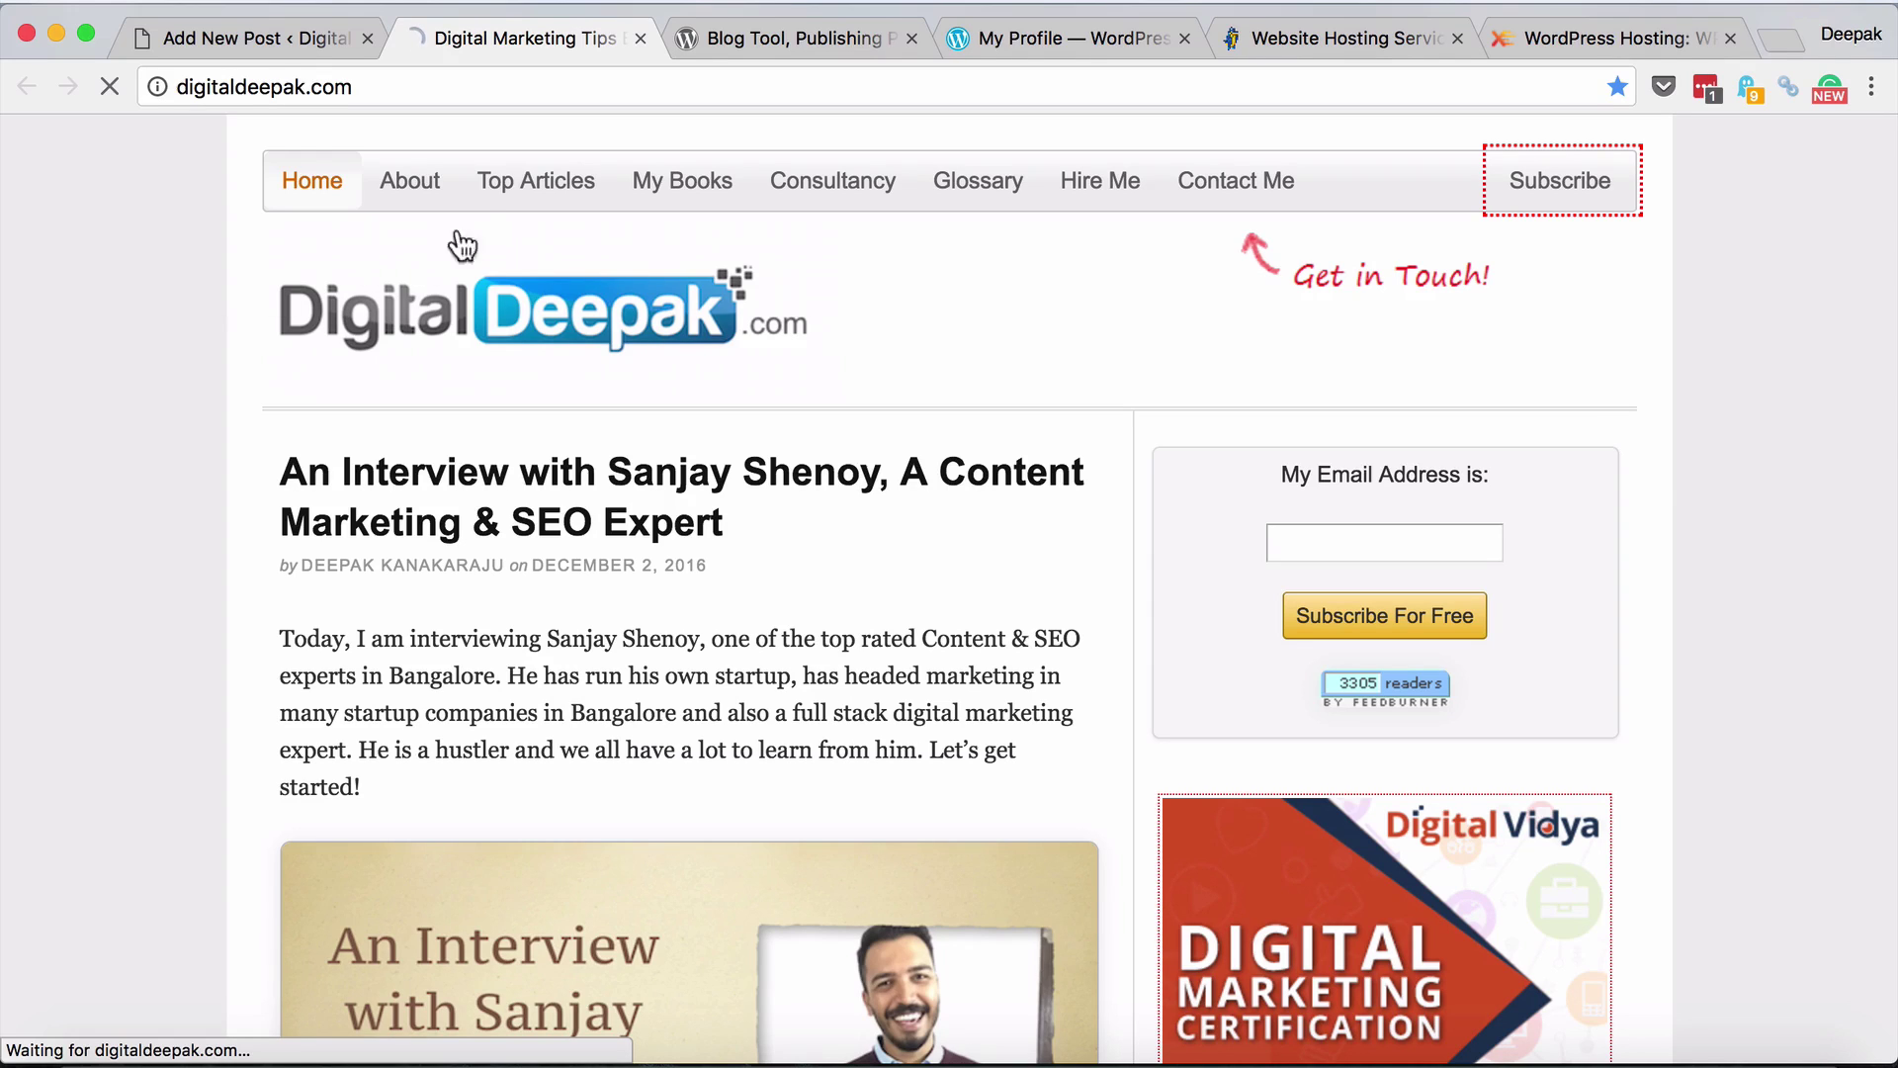
left_click(570, 194)
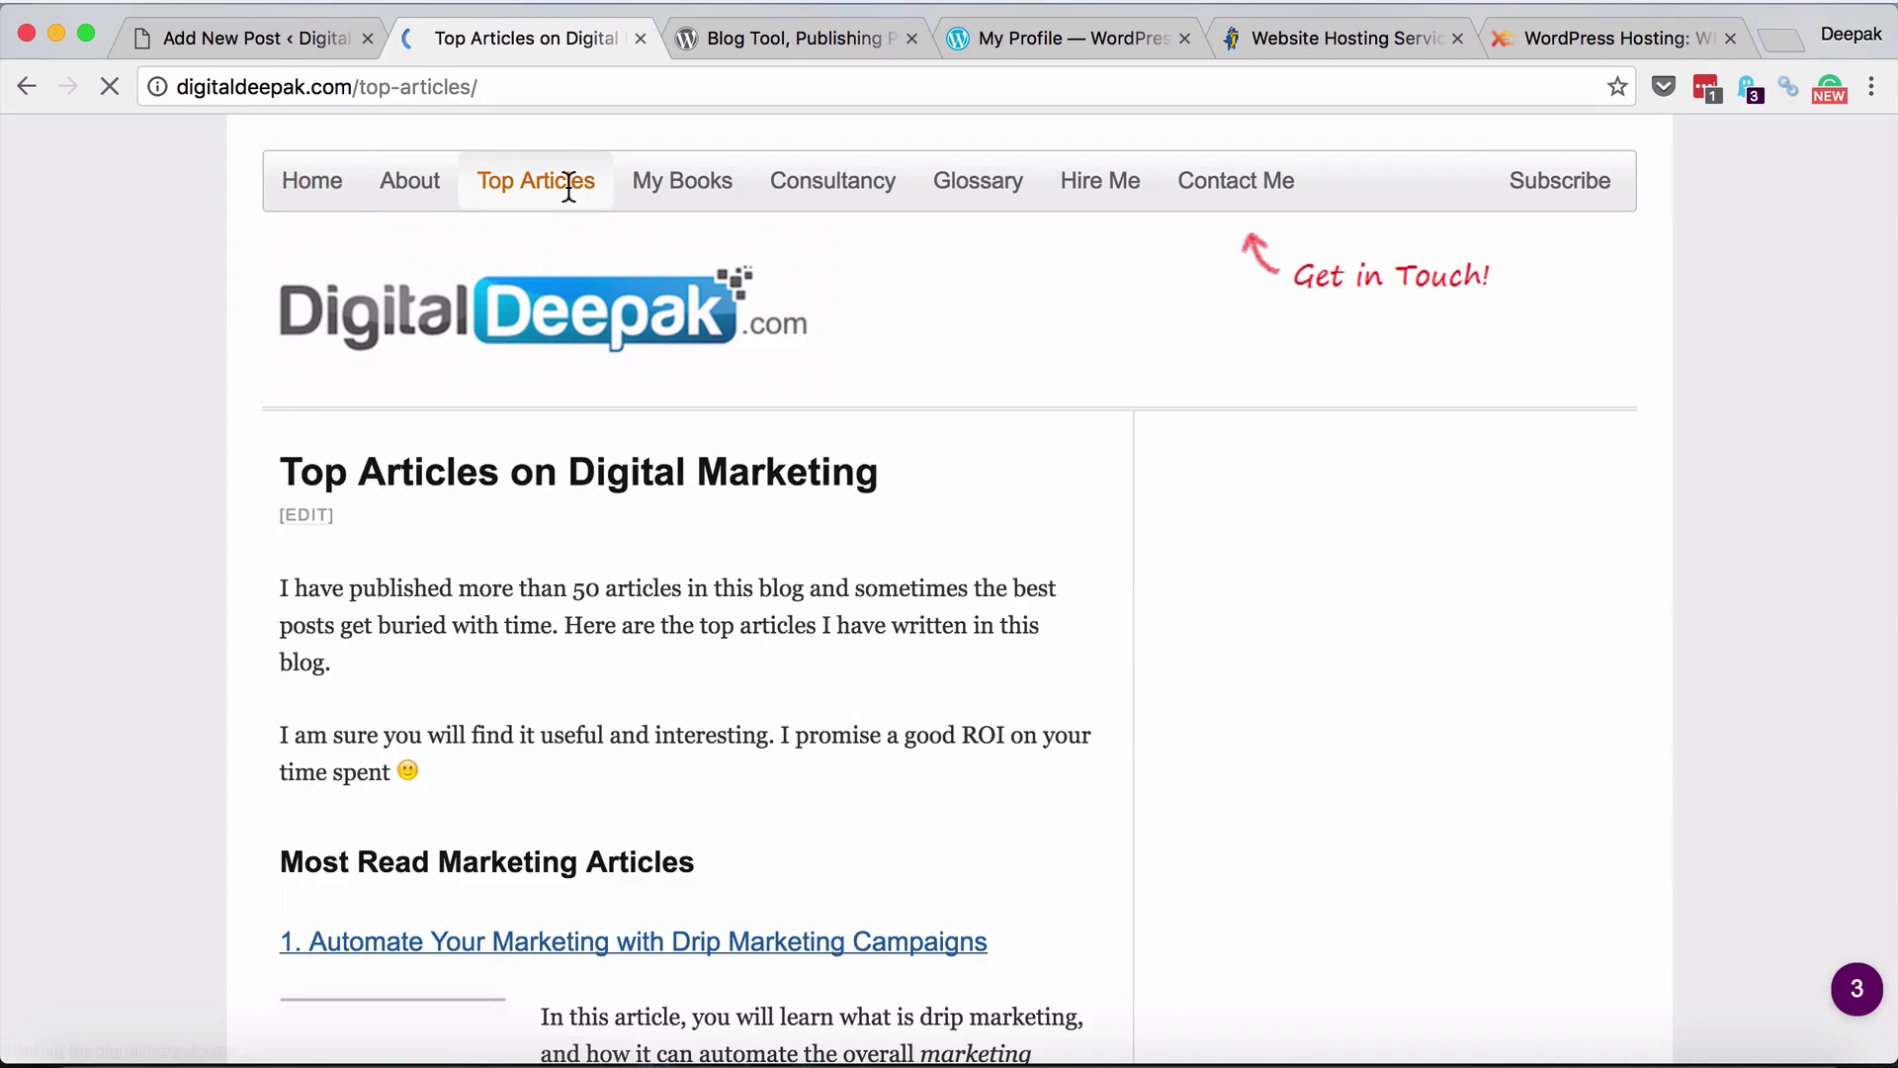
scroll(572, 555, "down", 7)
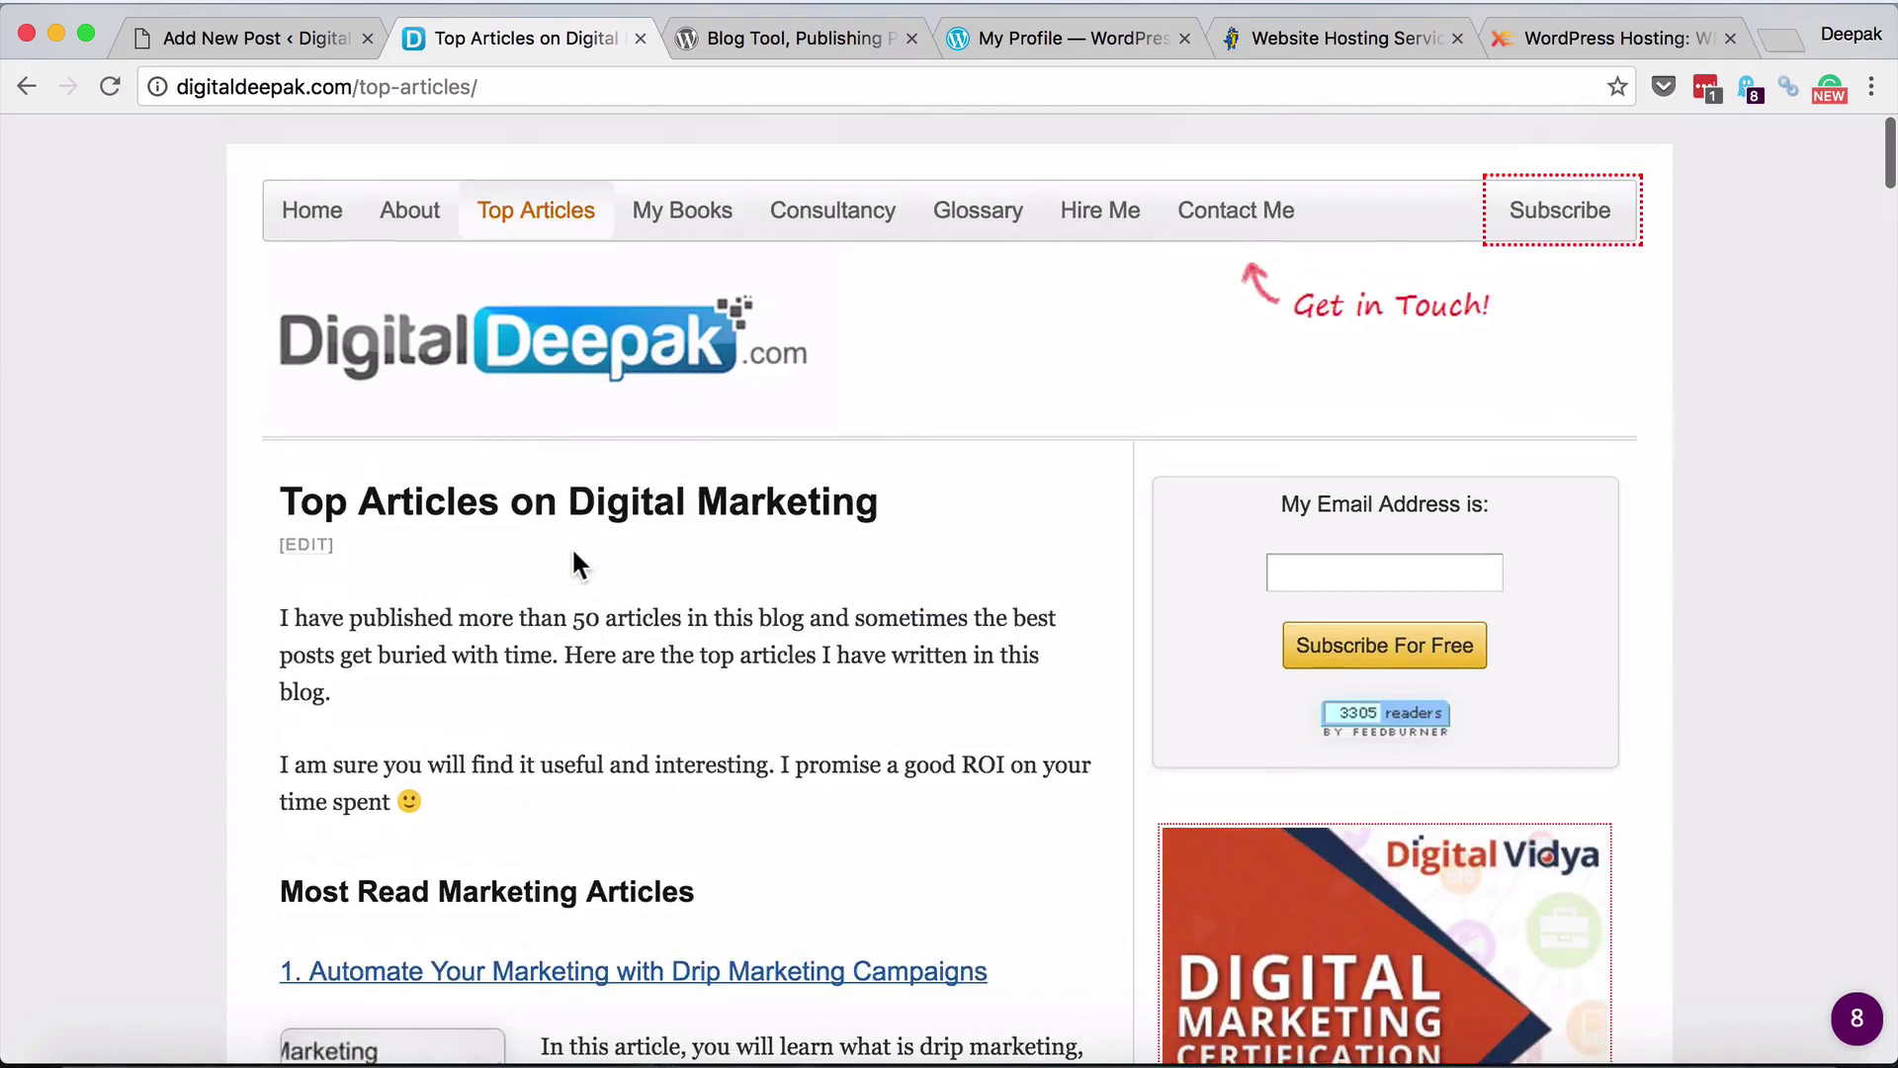
Return to the admin and open Plugins to list the 17 installed plugins
left_click(247, 39)
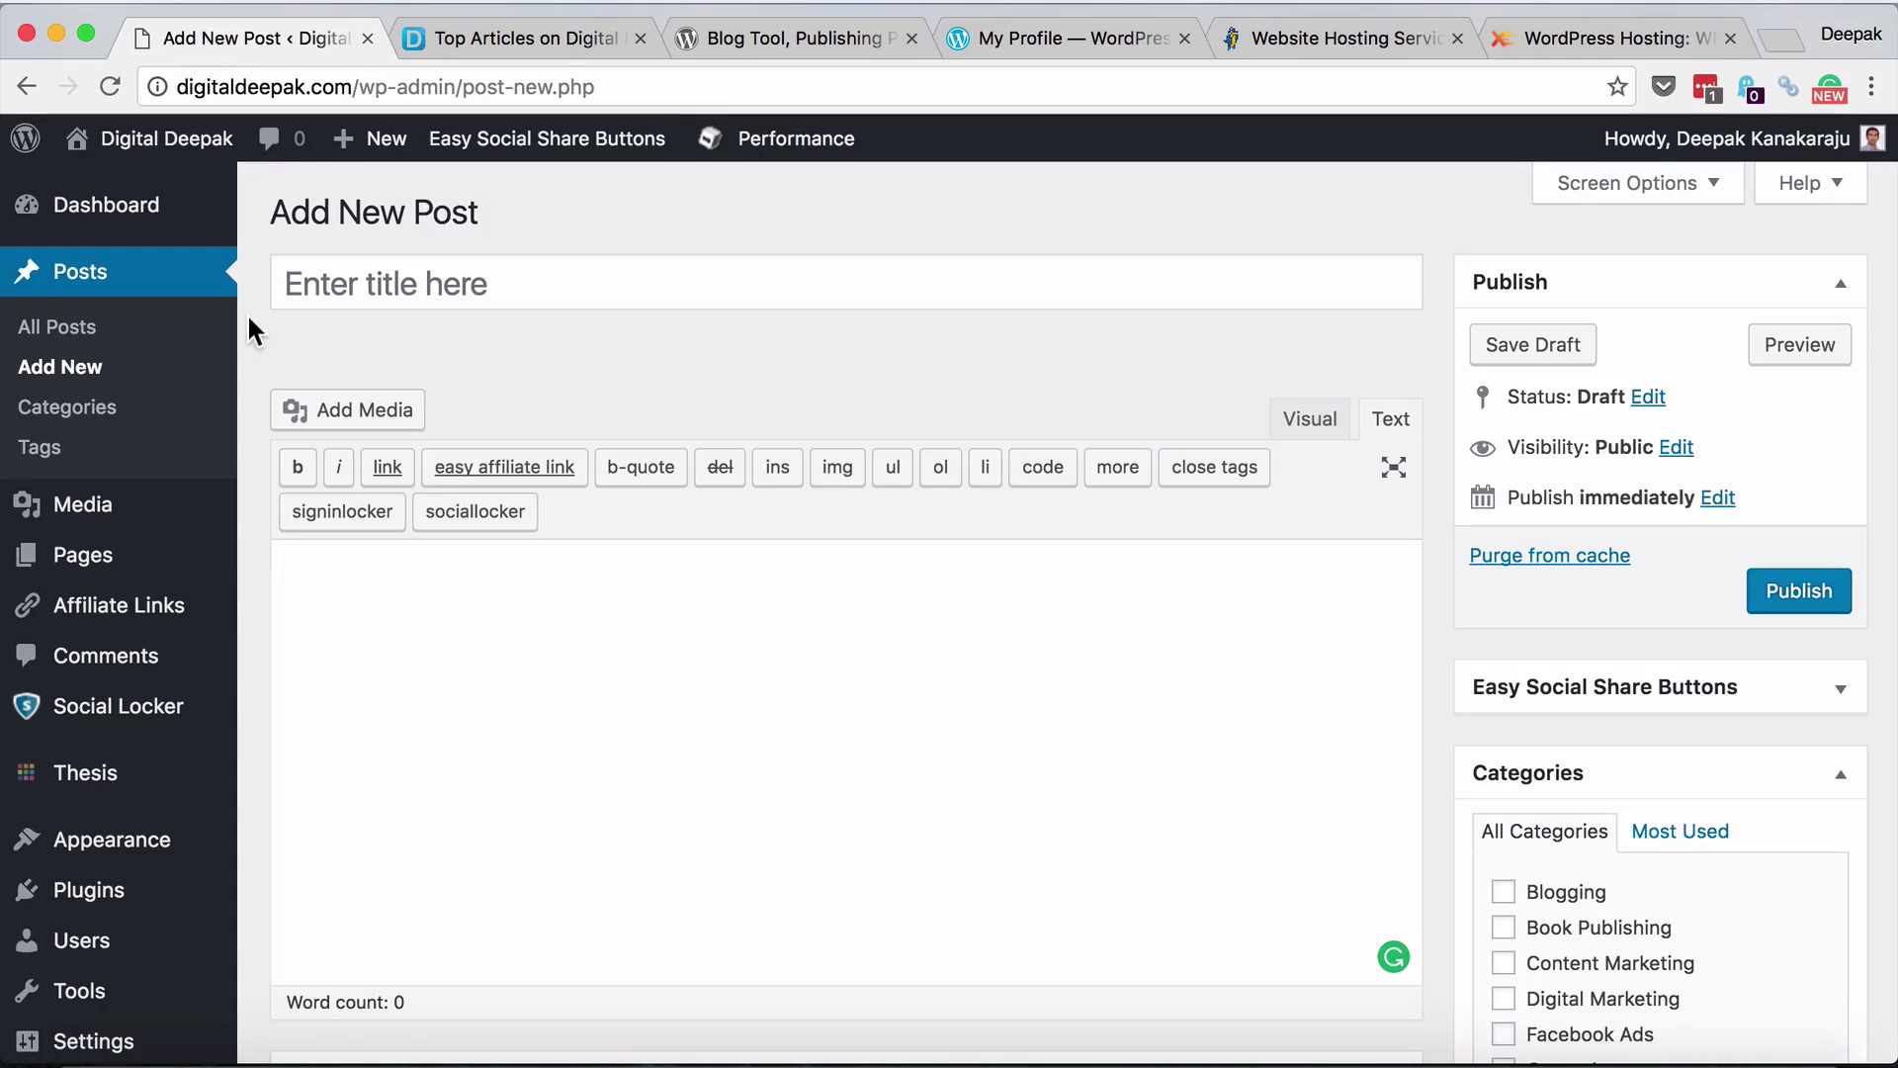
mouse_move(204, 606)
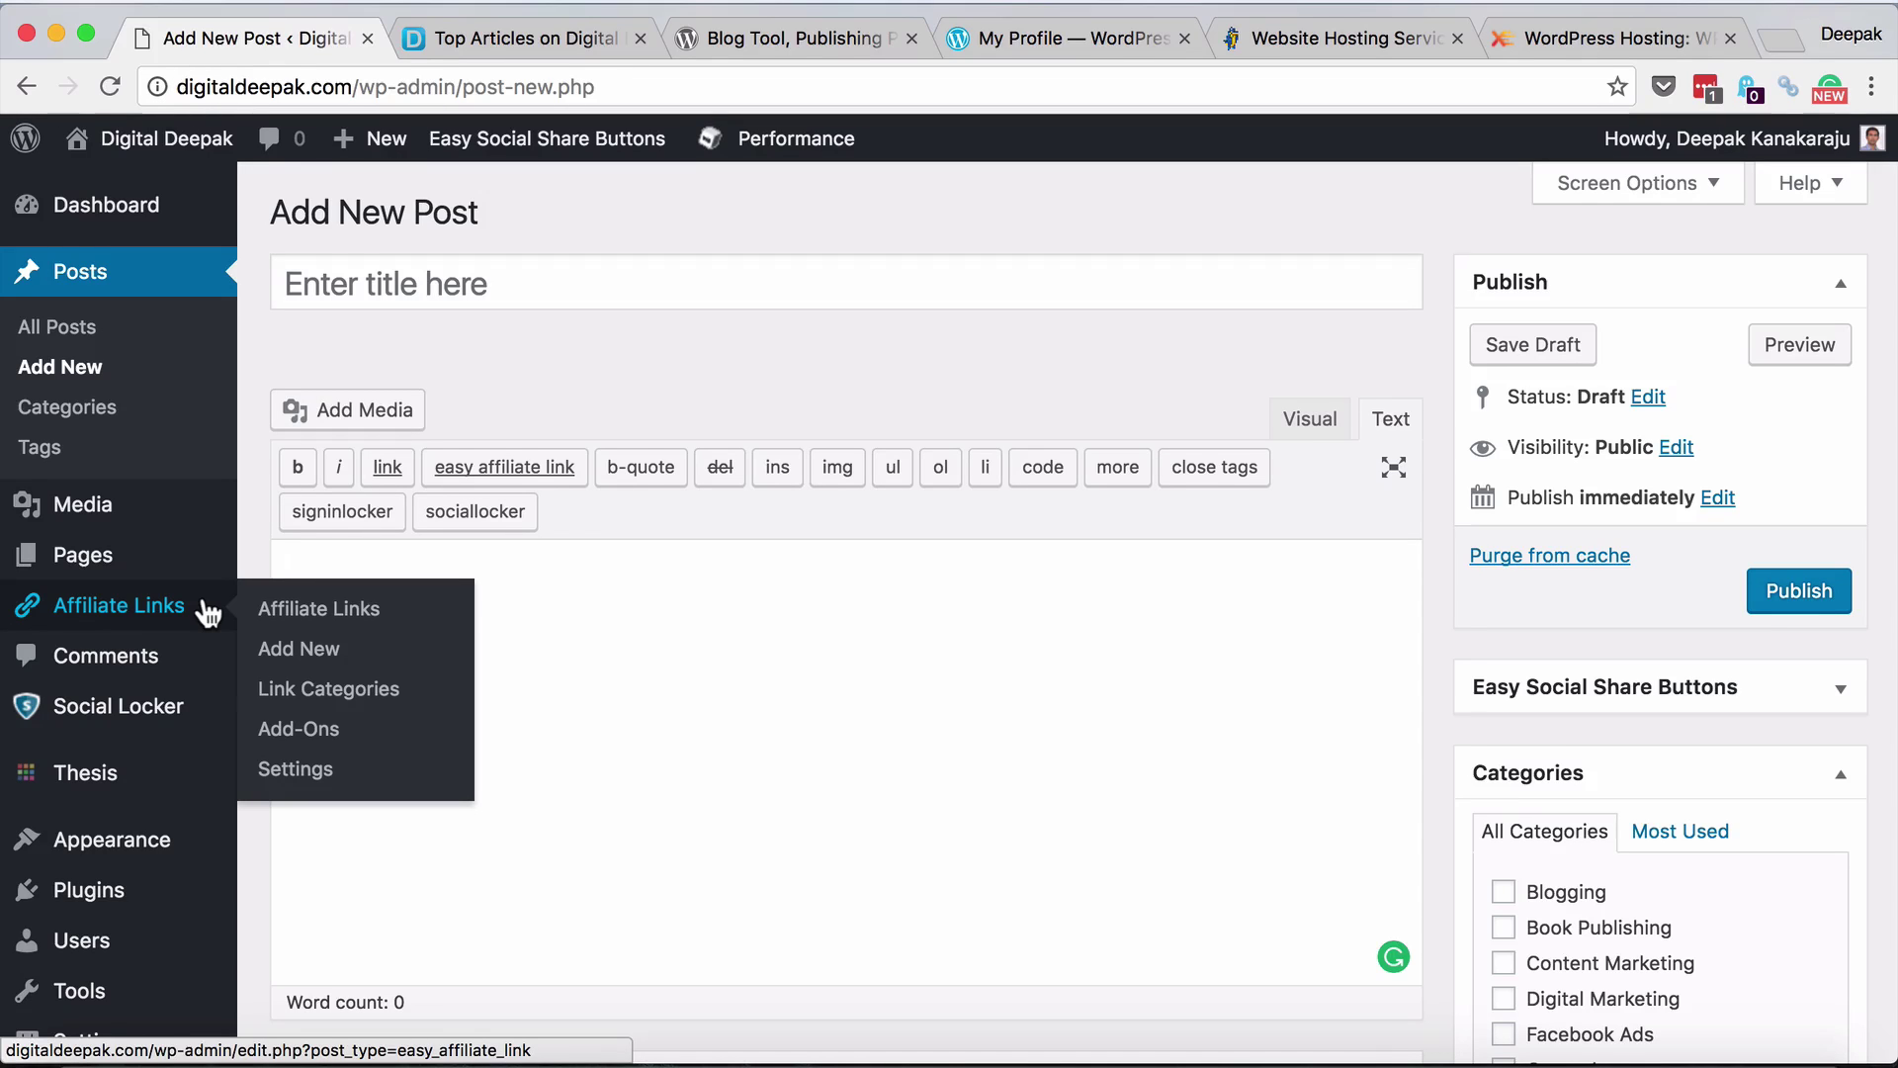
scroll(205, 611, "down", 3)
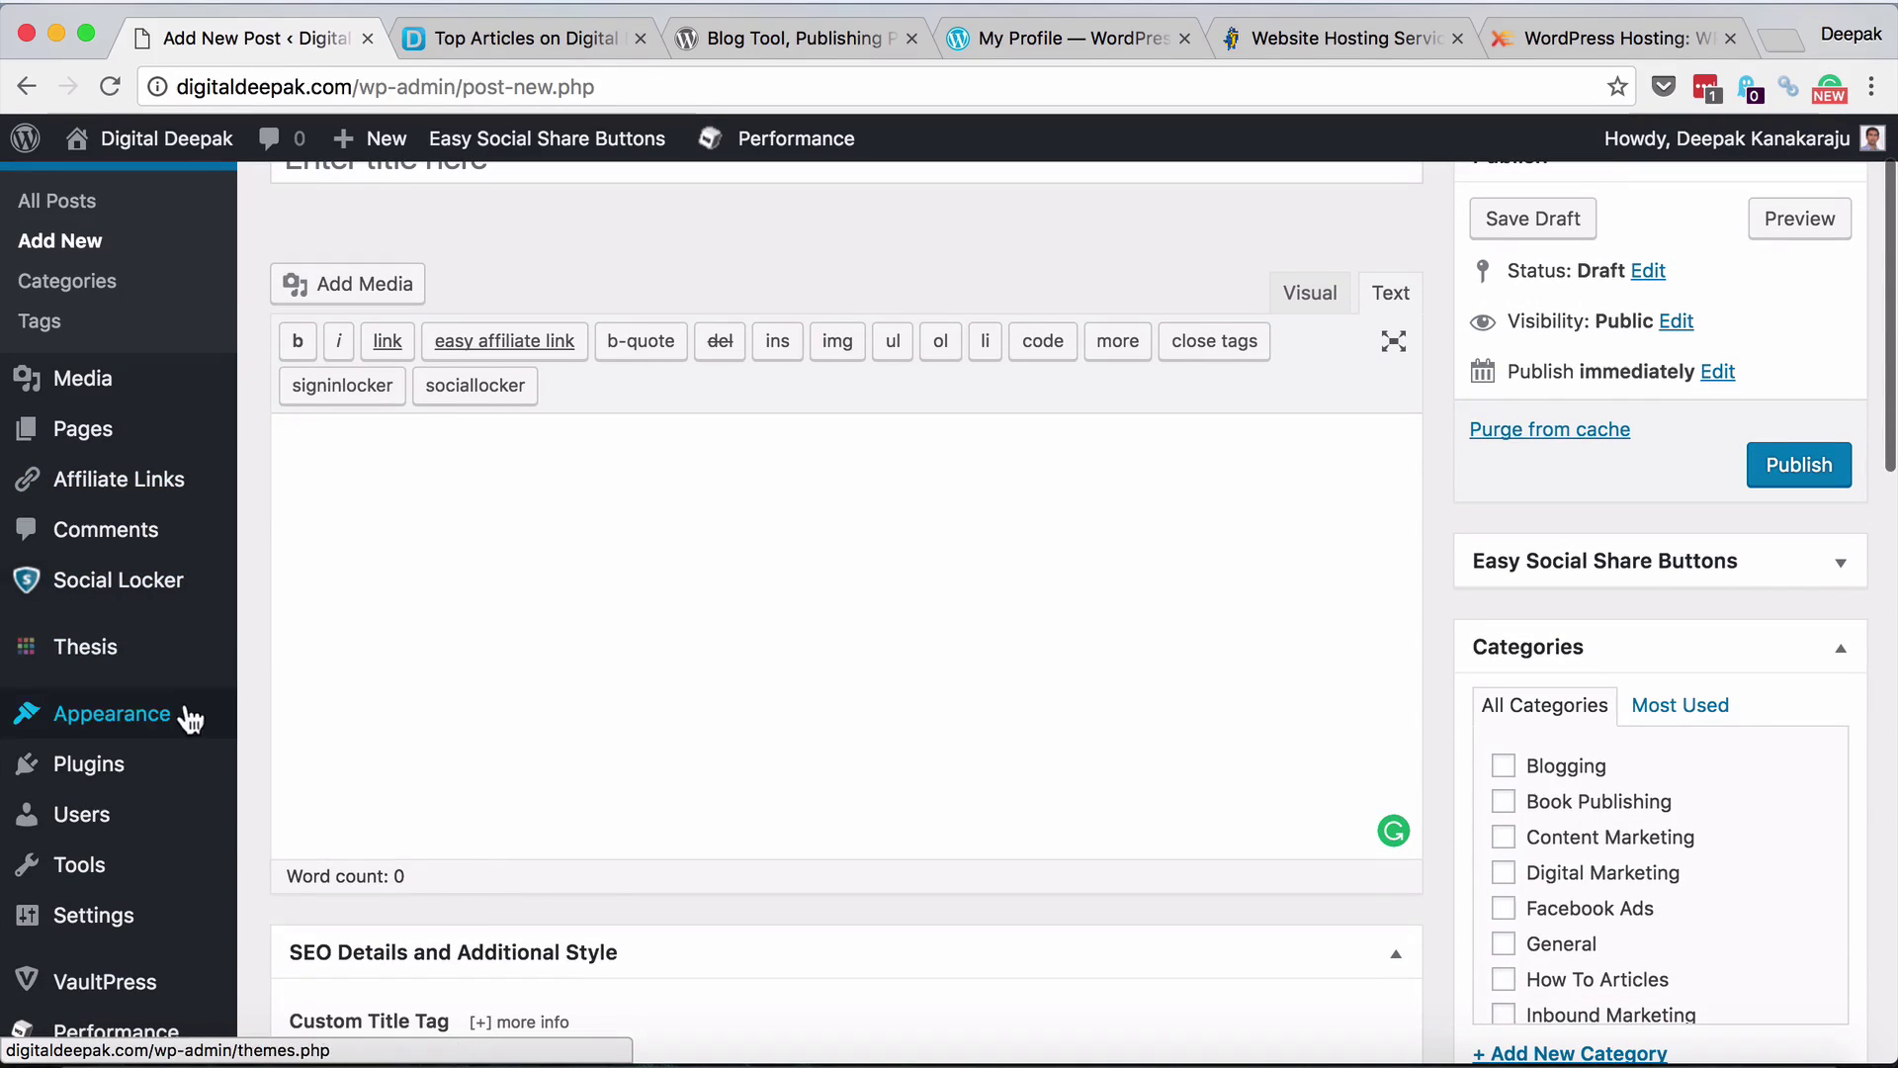
mouse_move(188, 783)
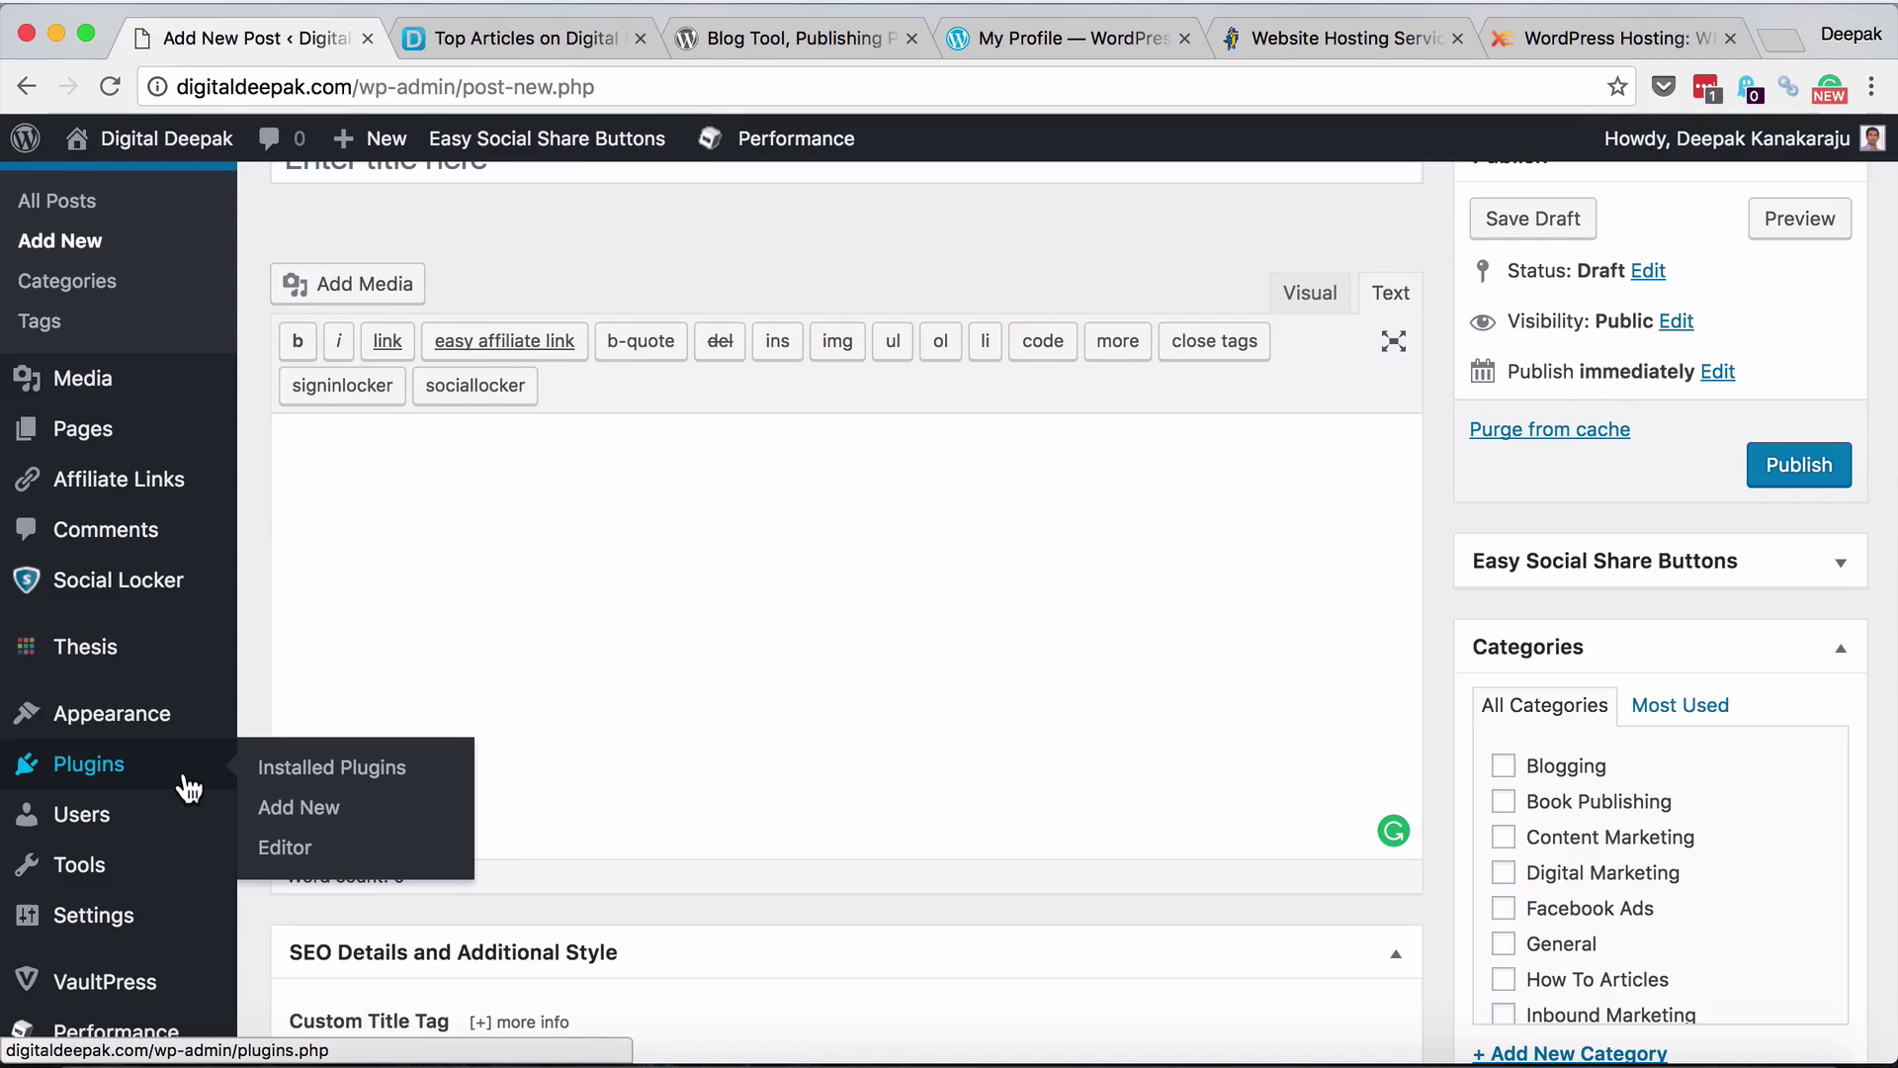
left_click(188, 786)
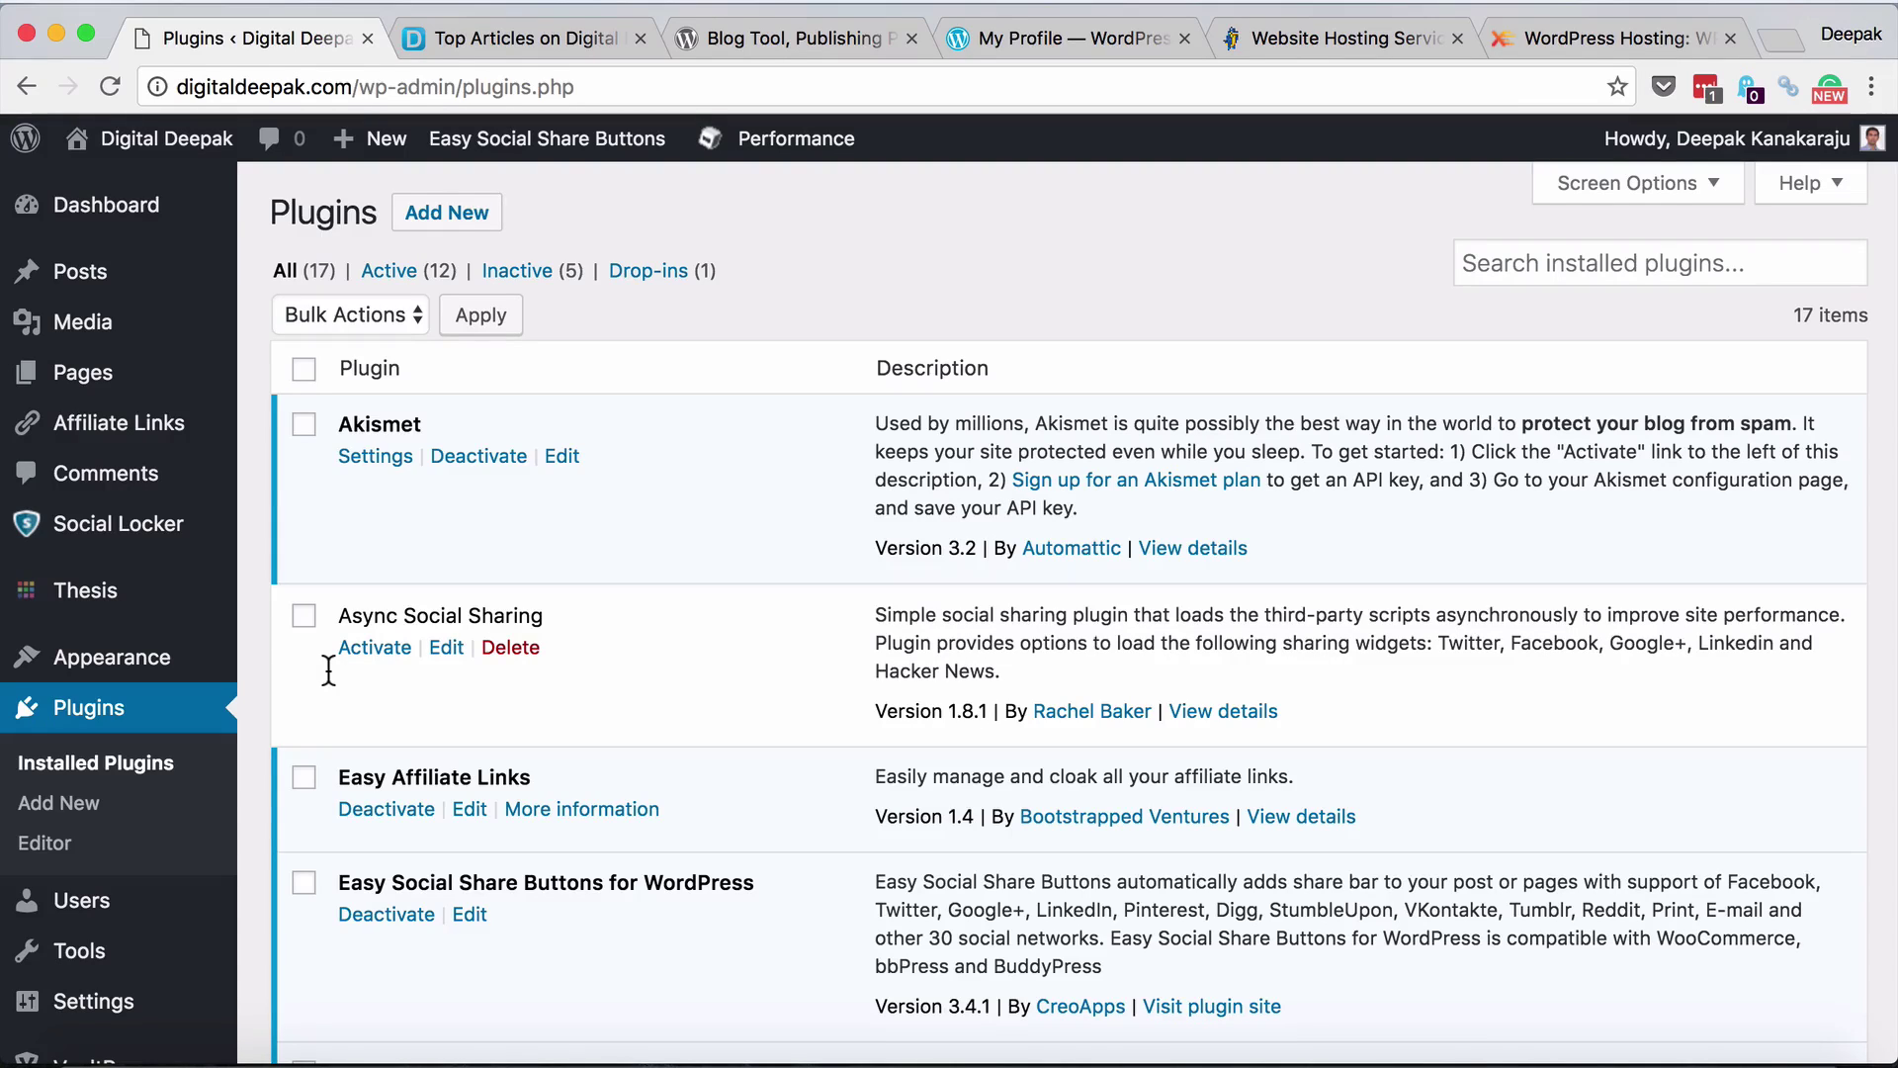
Open Plugins > Add New and scroll the featured plugins such as BuddyPress, bbPress and Jetpack
mouse_move(212, 542)
mouse_move(221, 669)
left_click(126, 813)
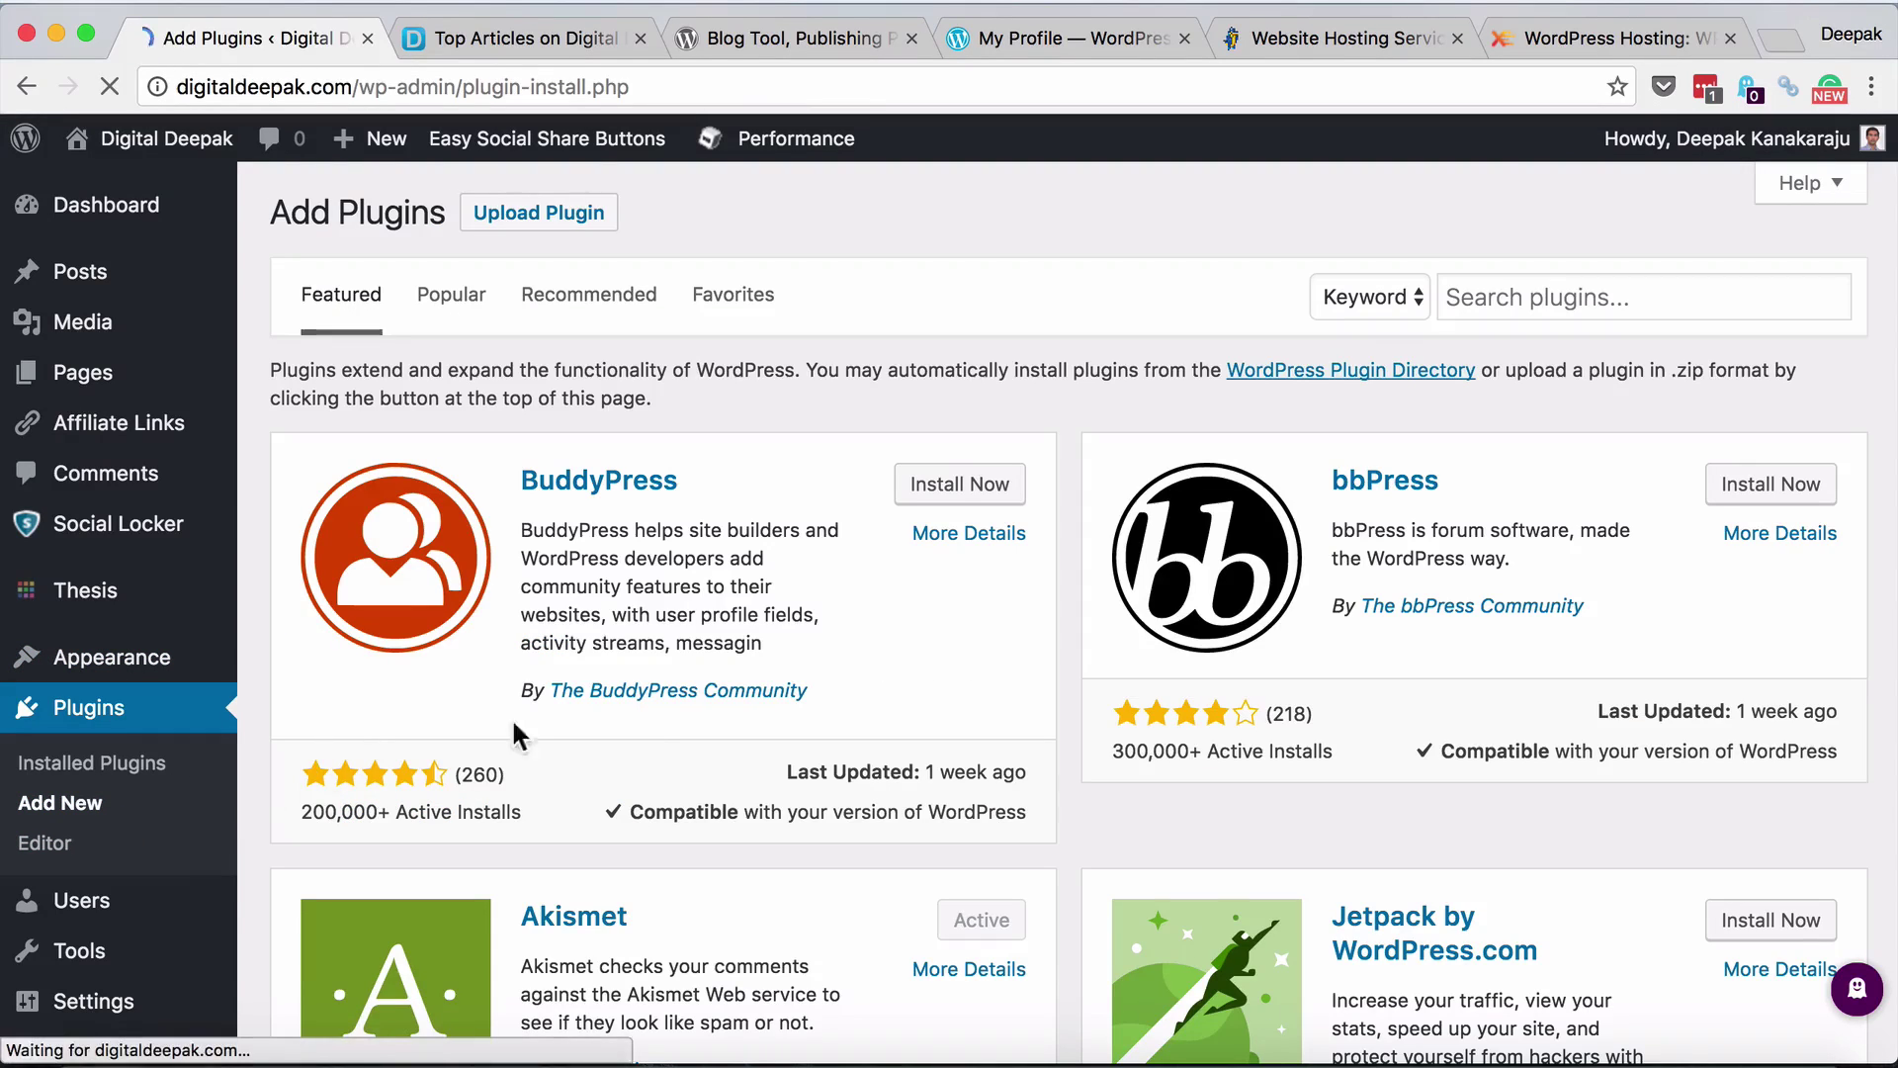
scroll(785, 662, "down", 10)
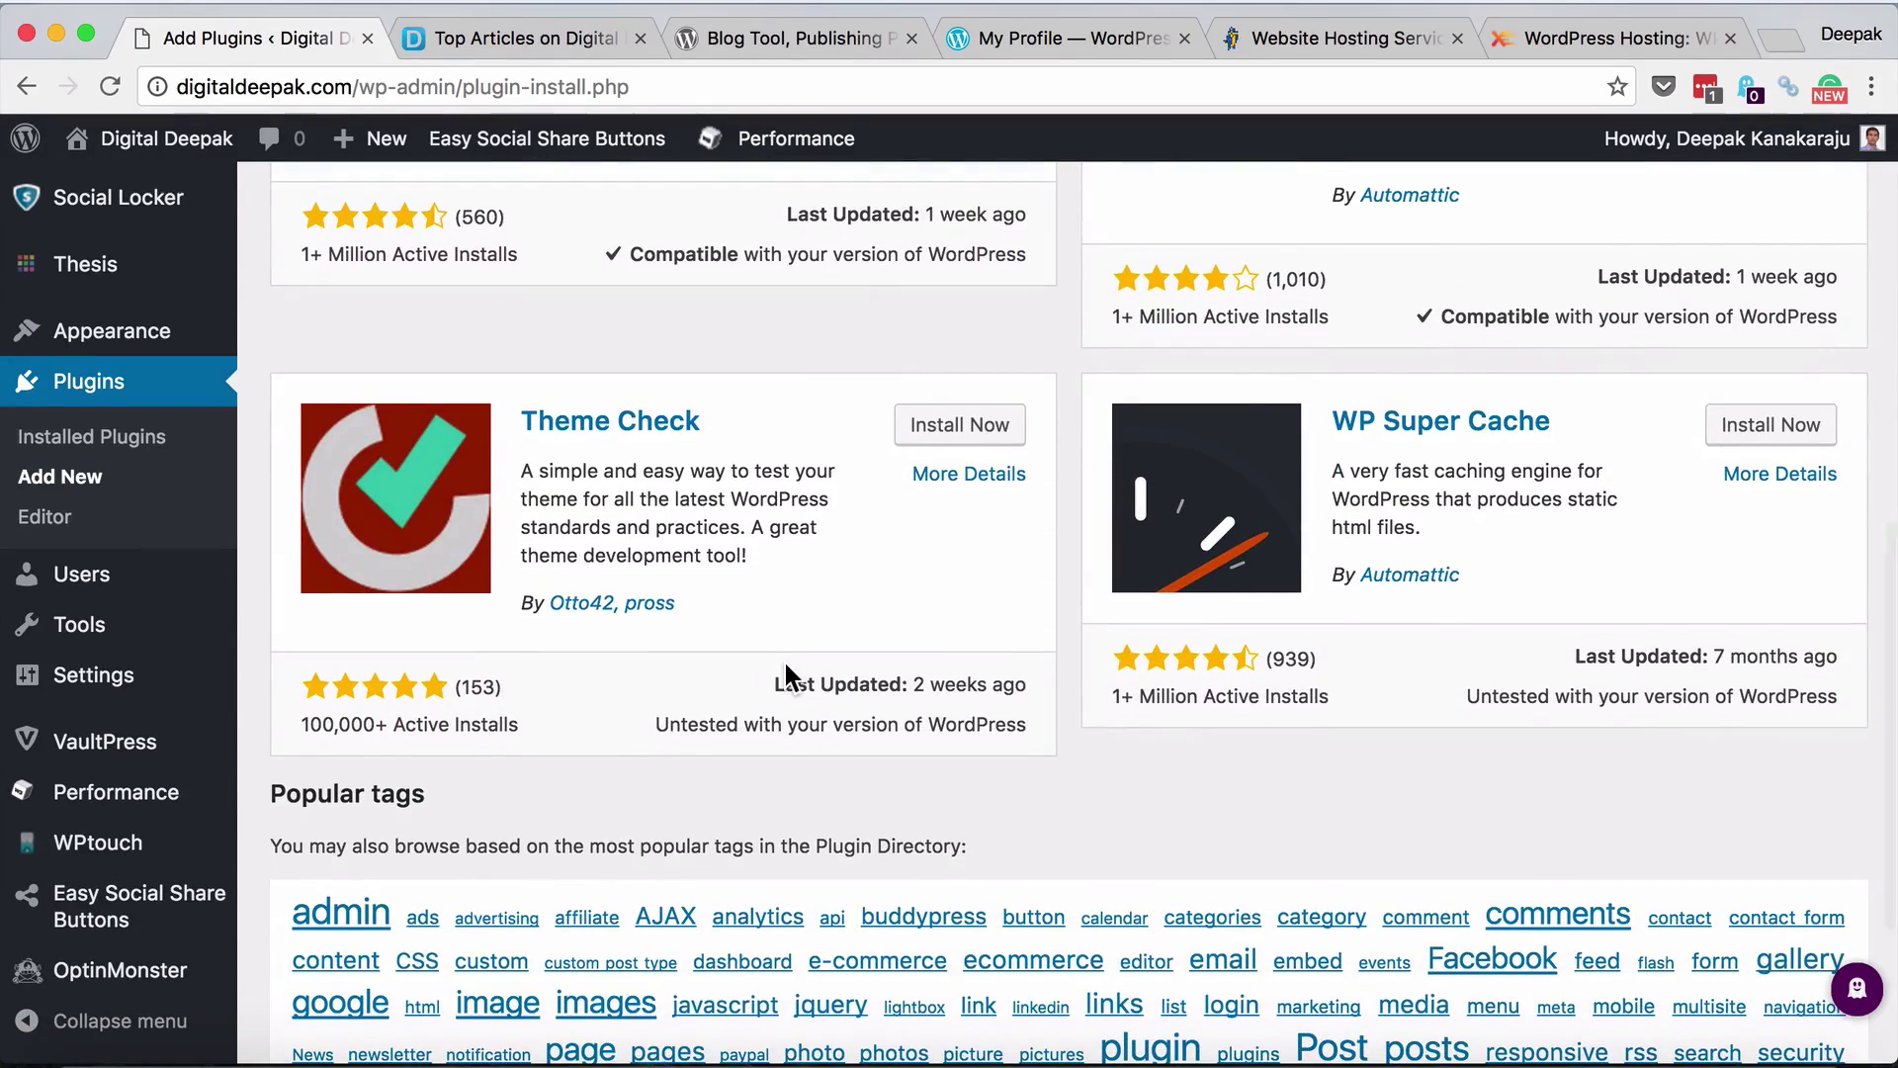
scroll(785, 672, "up", 10)
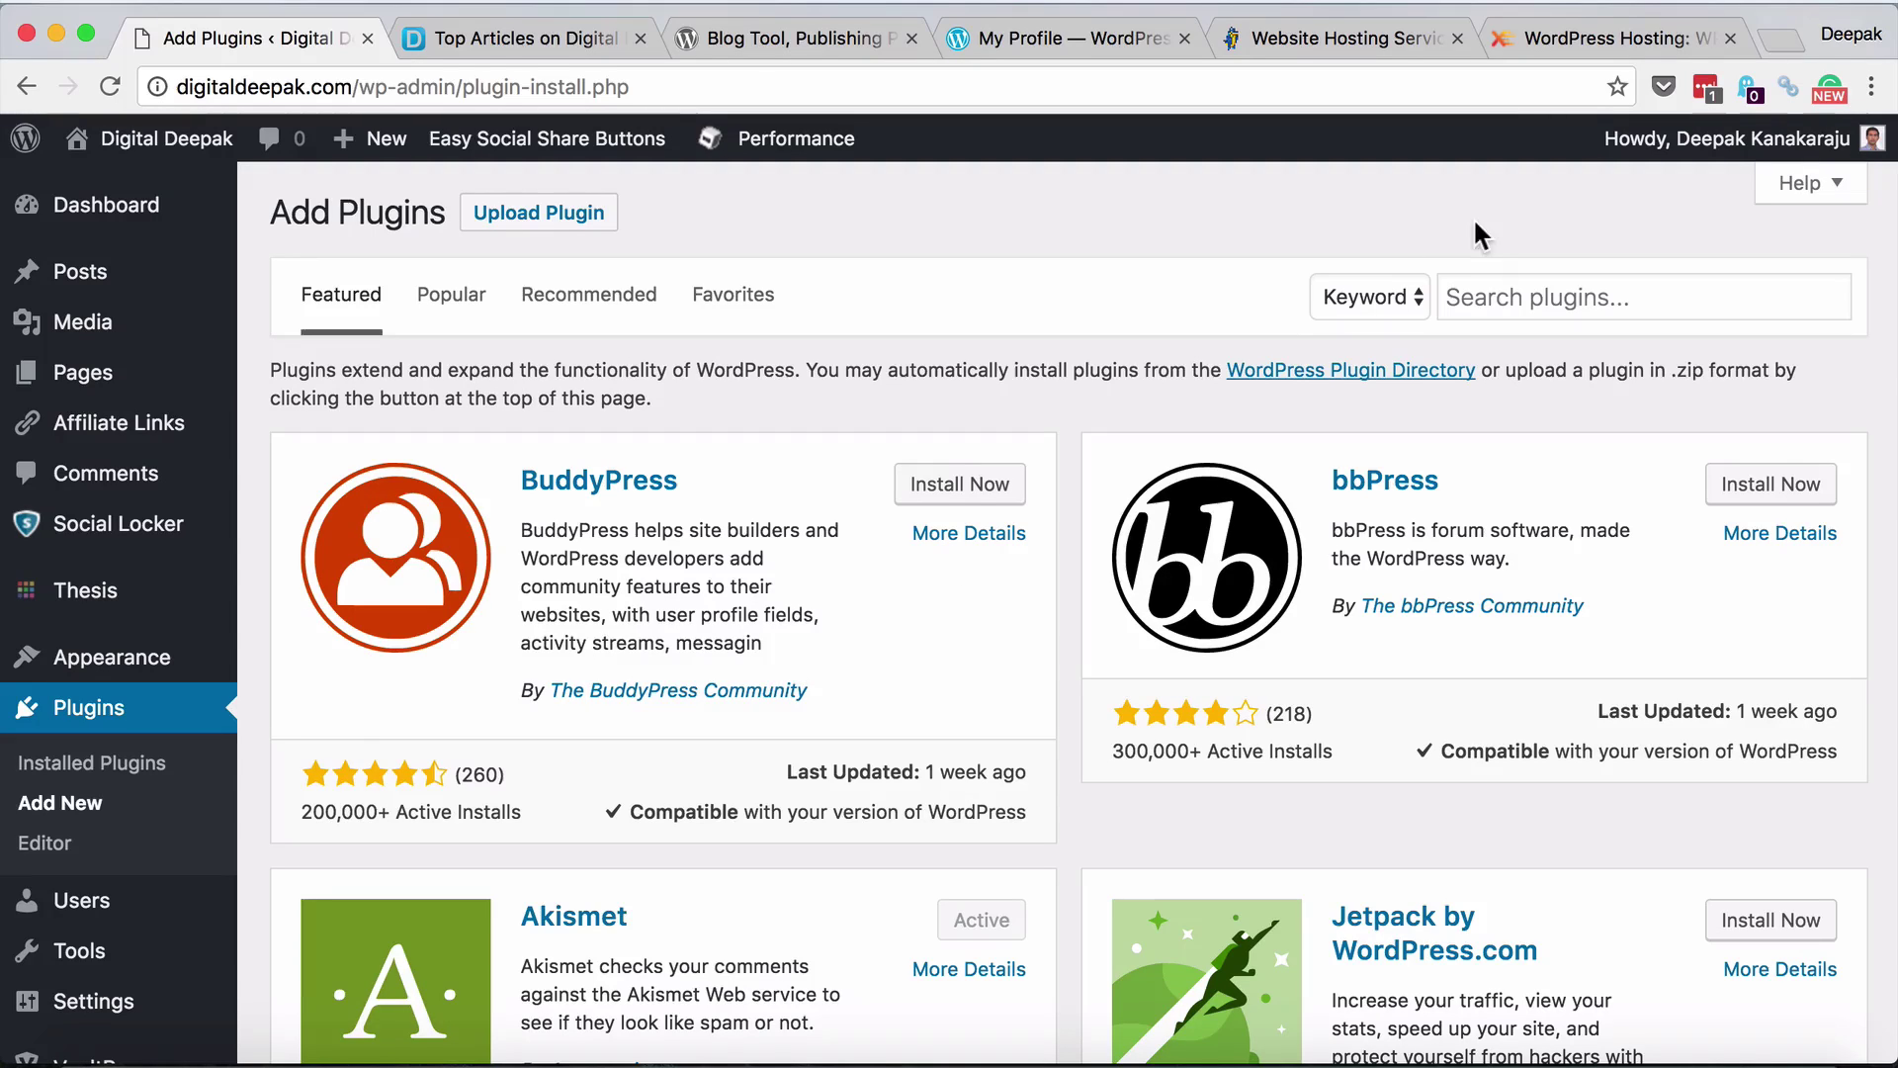
Search plugins for 'related posts plugin' and scroll through the 1,793 results
left_click(1497, 307)
type("related")
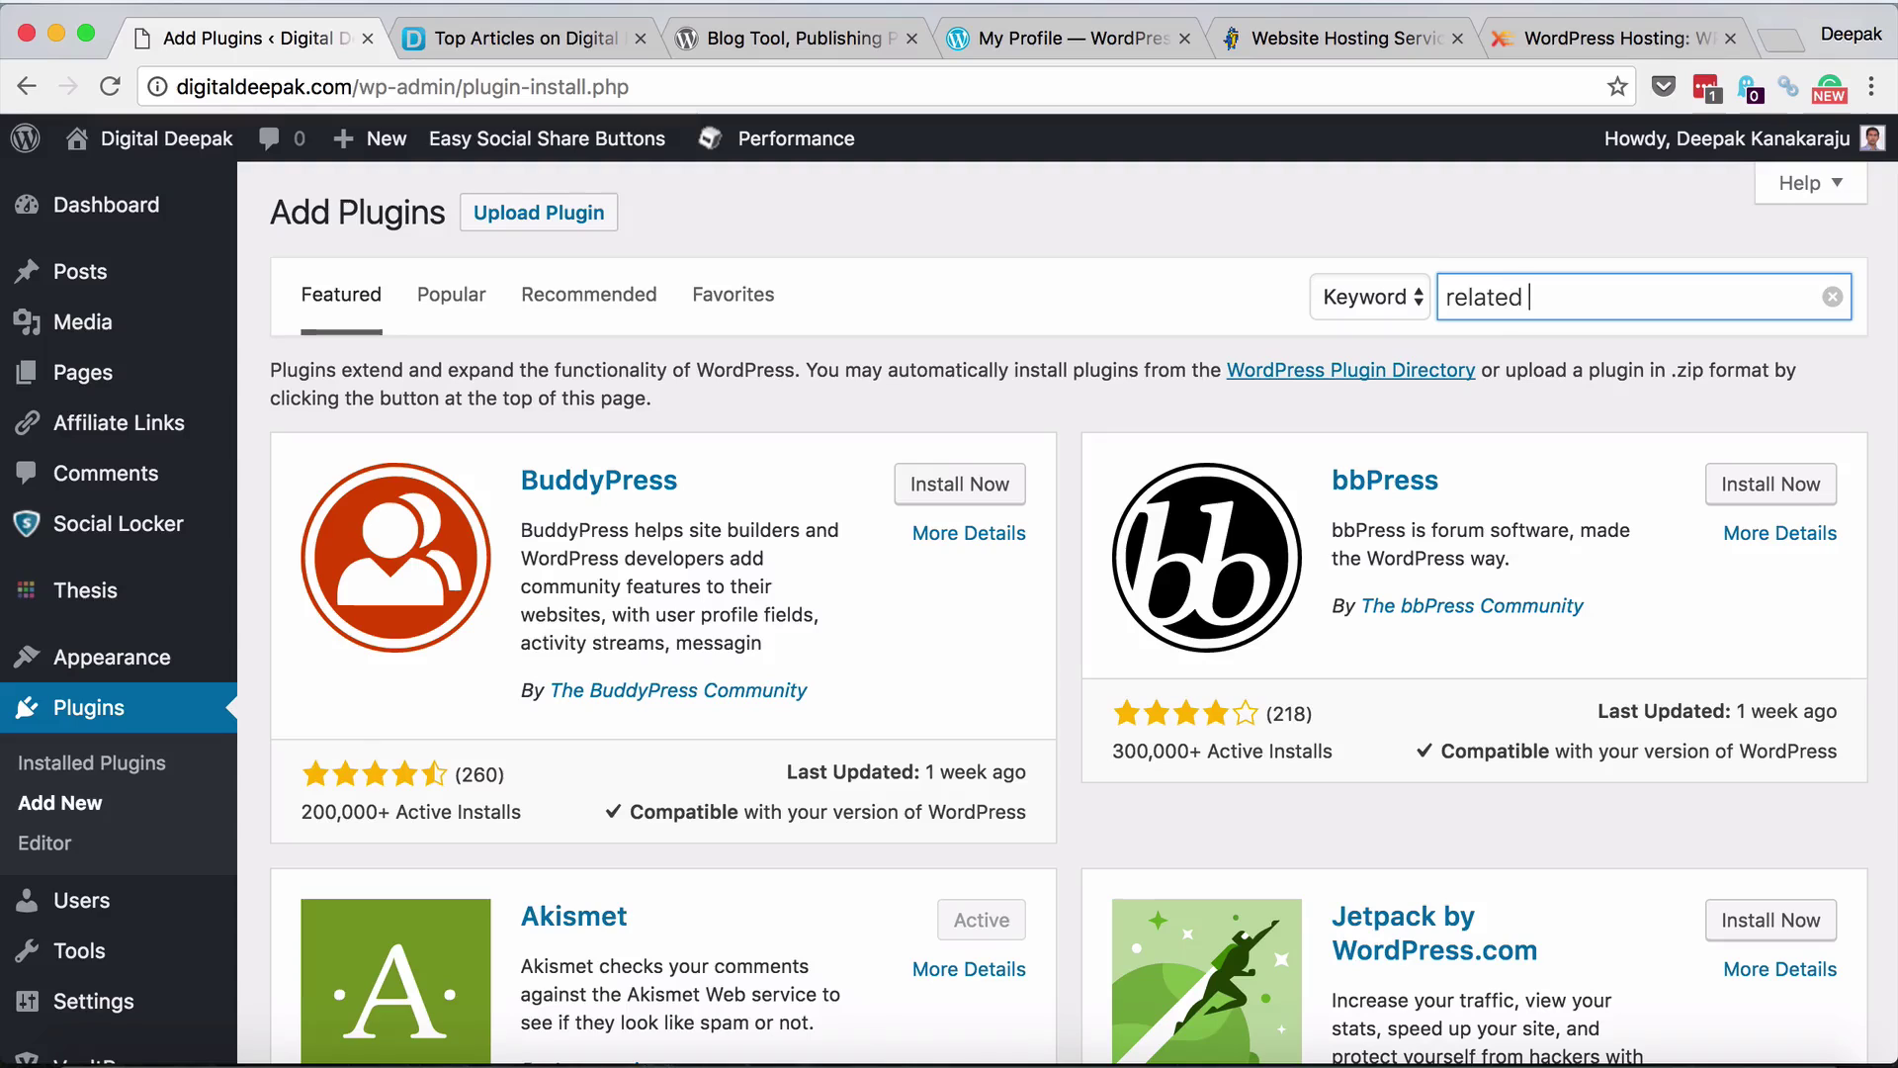
type(" posts plugin")
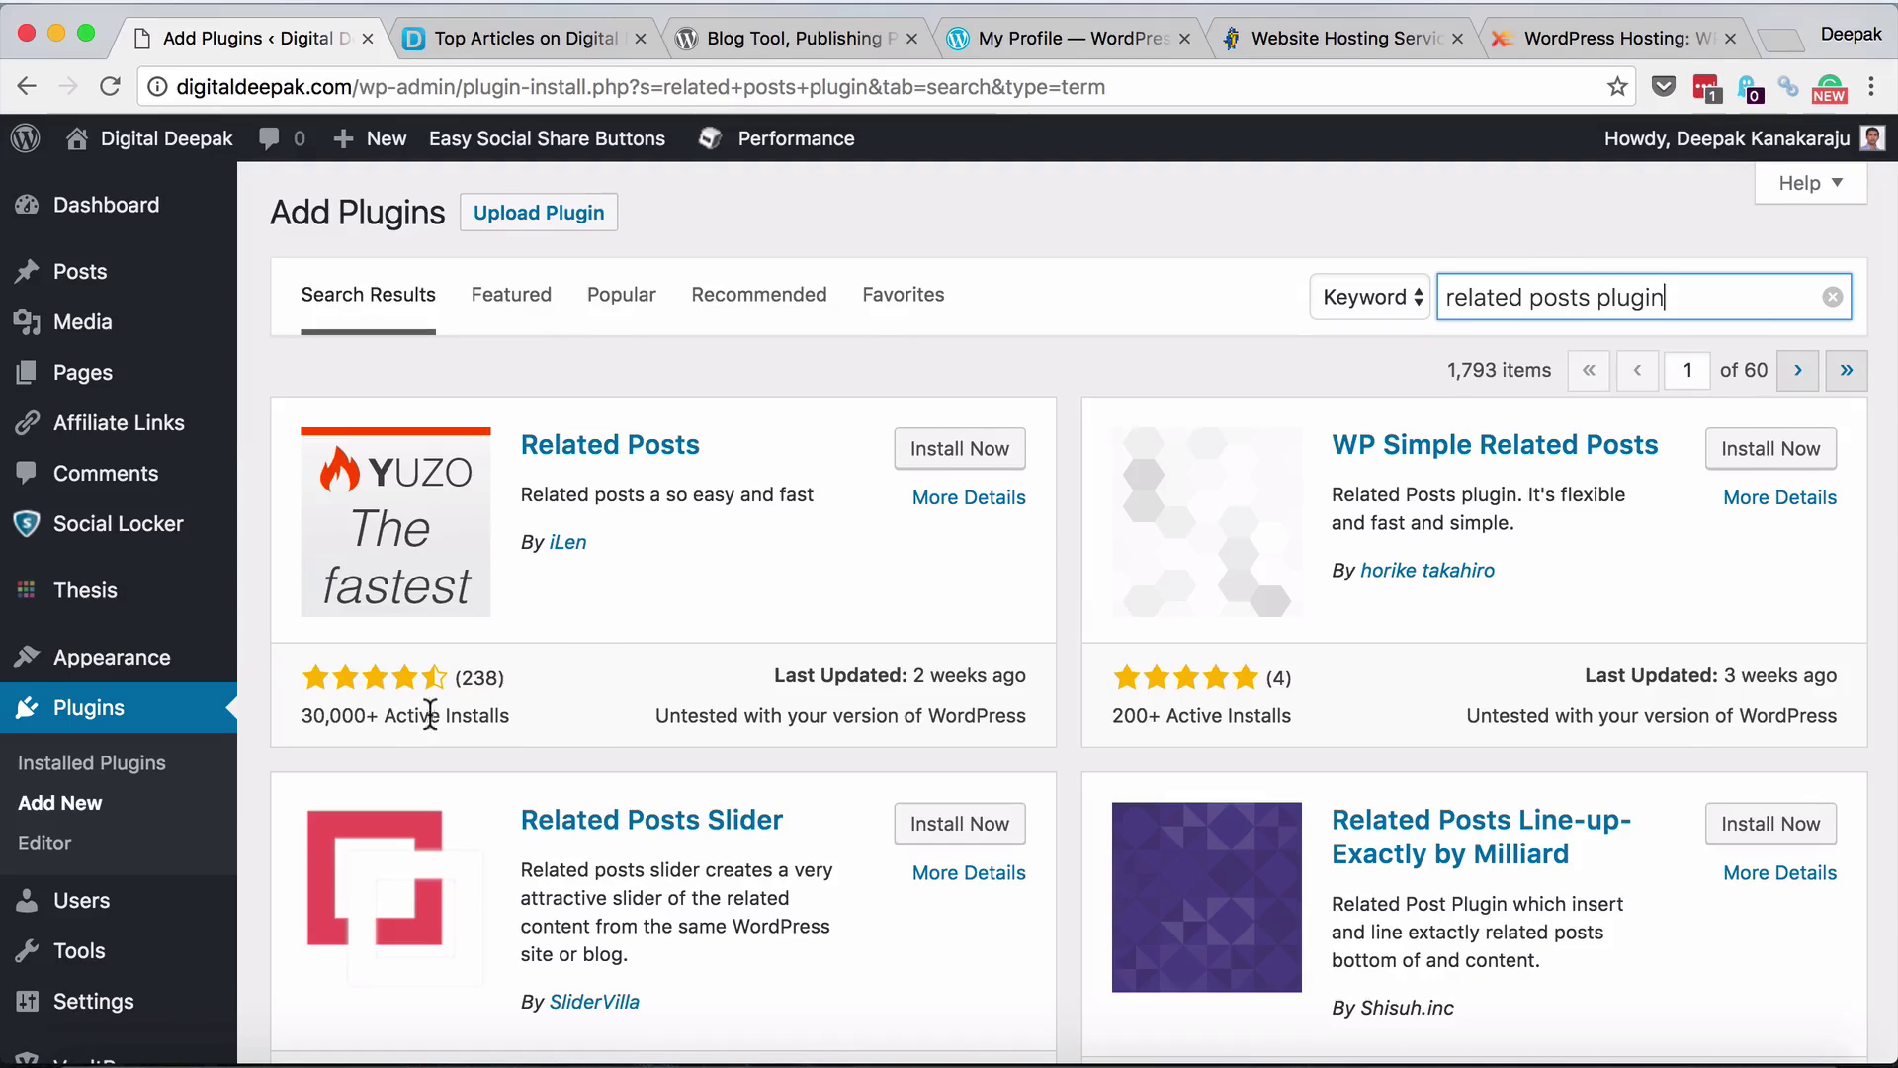
scroll(644, 721, "down", 5)
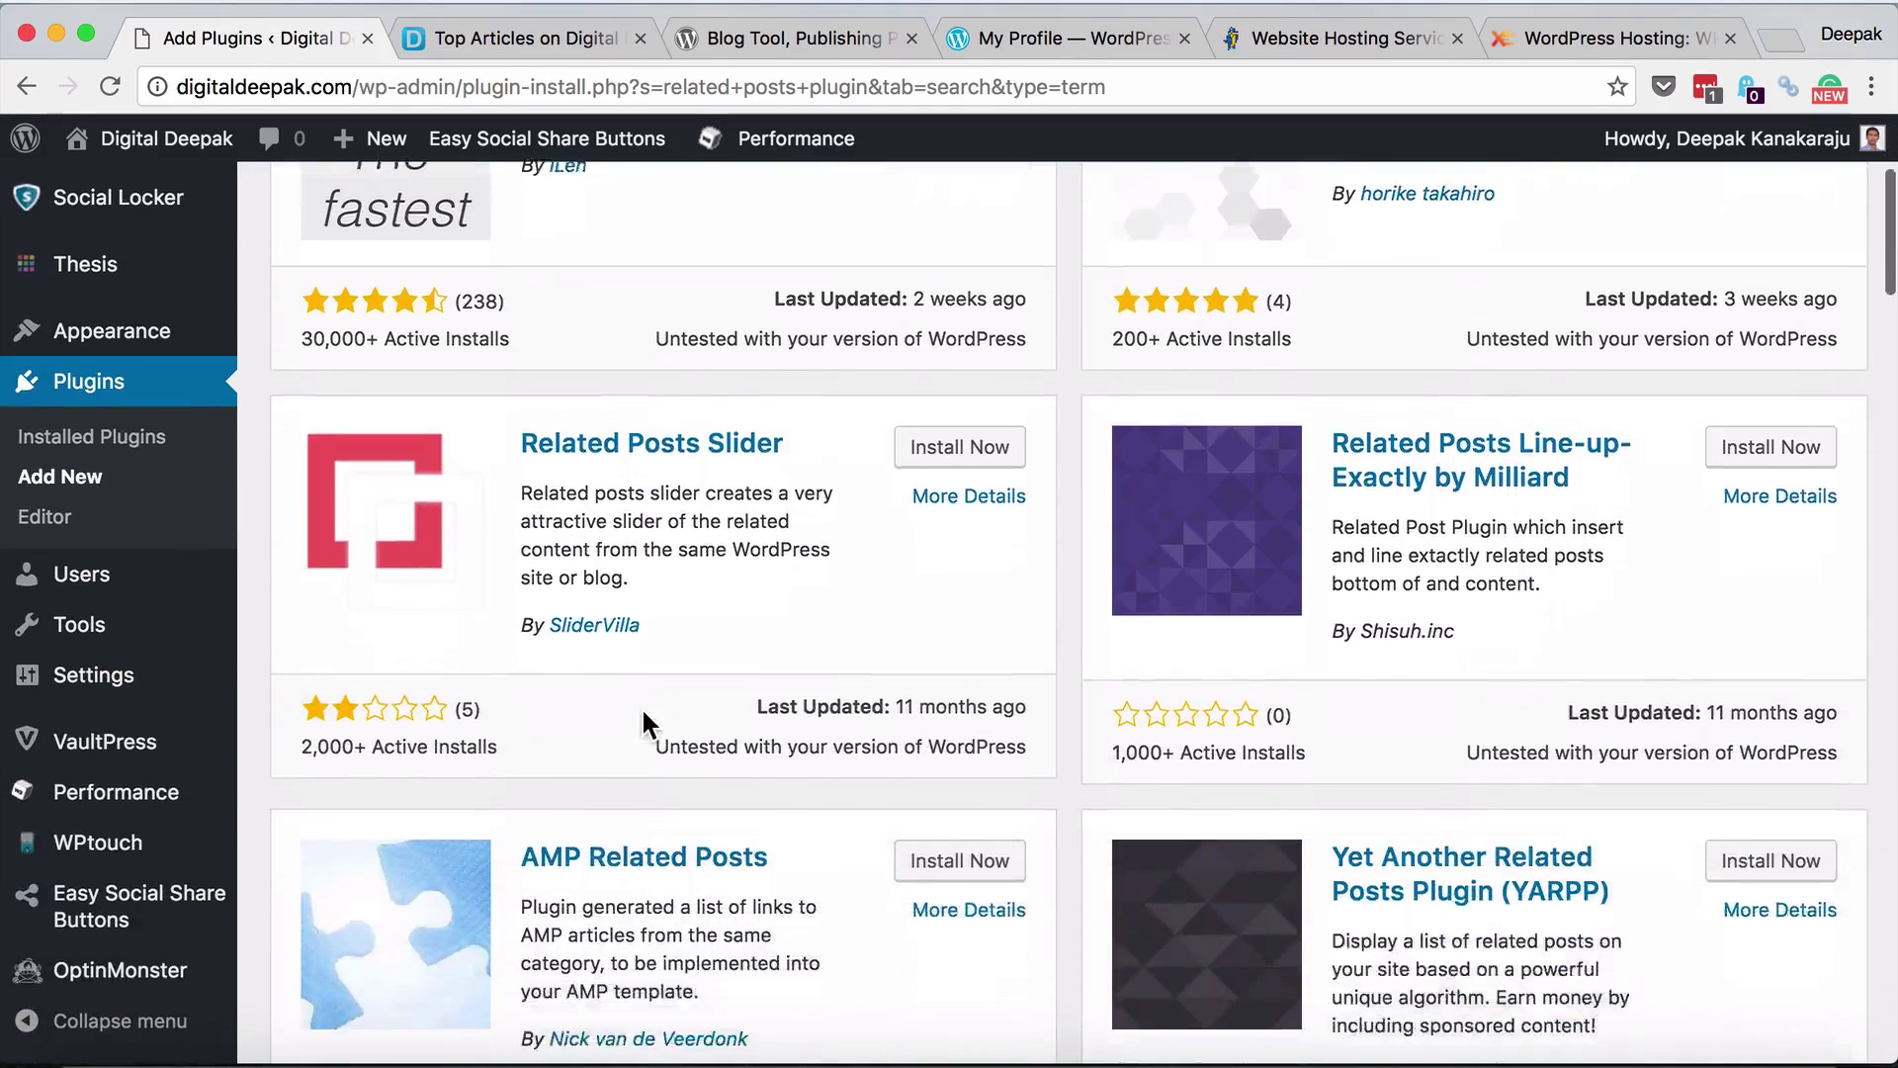
scroll(640, 706, "down", 5)
scroll(640, 705, "down", 4)
scroll(641, 706, "down", 3)
scroll(640, 706, "up", 10)
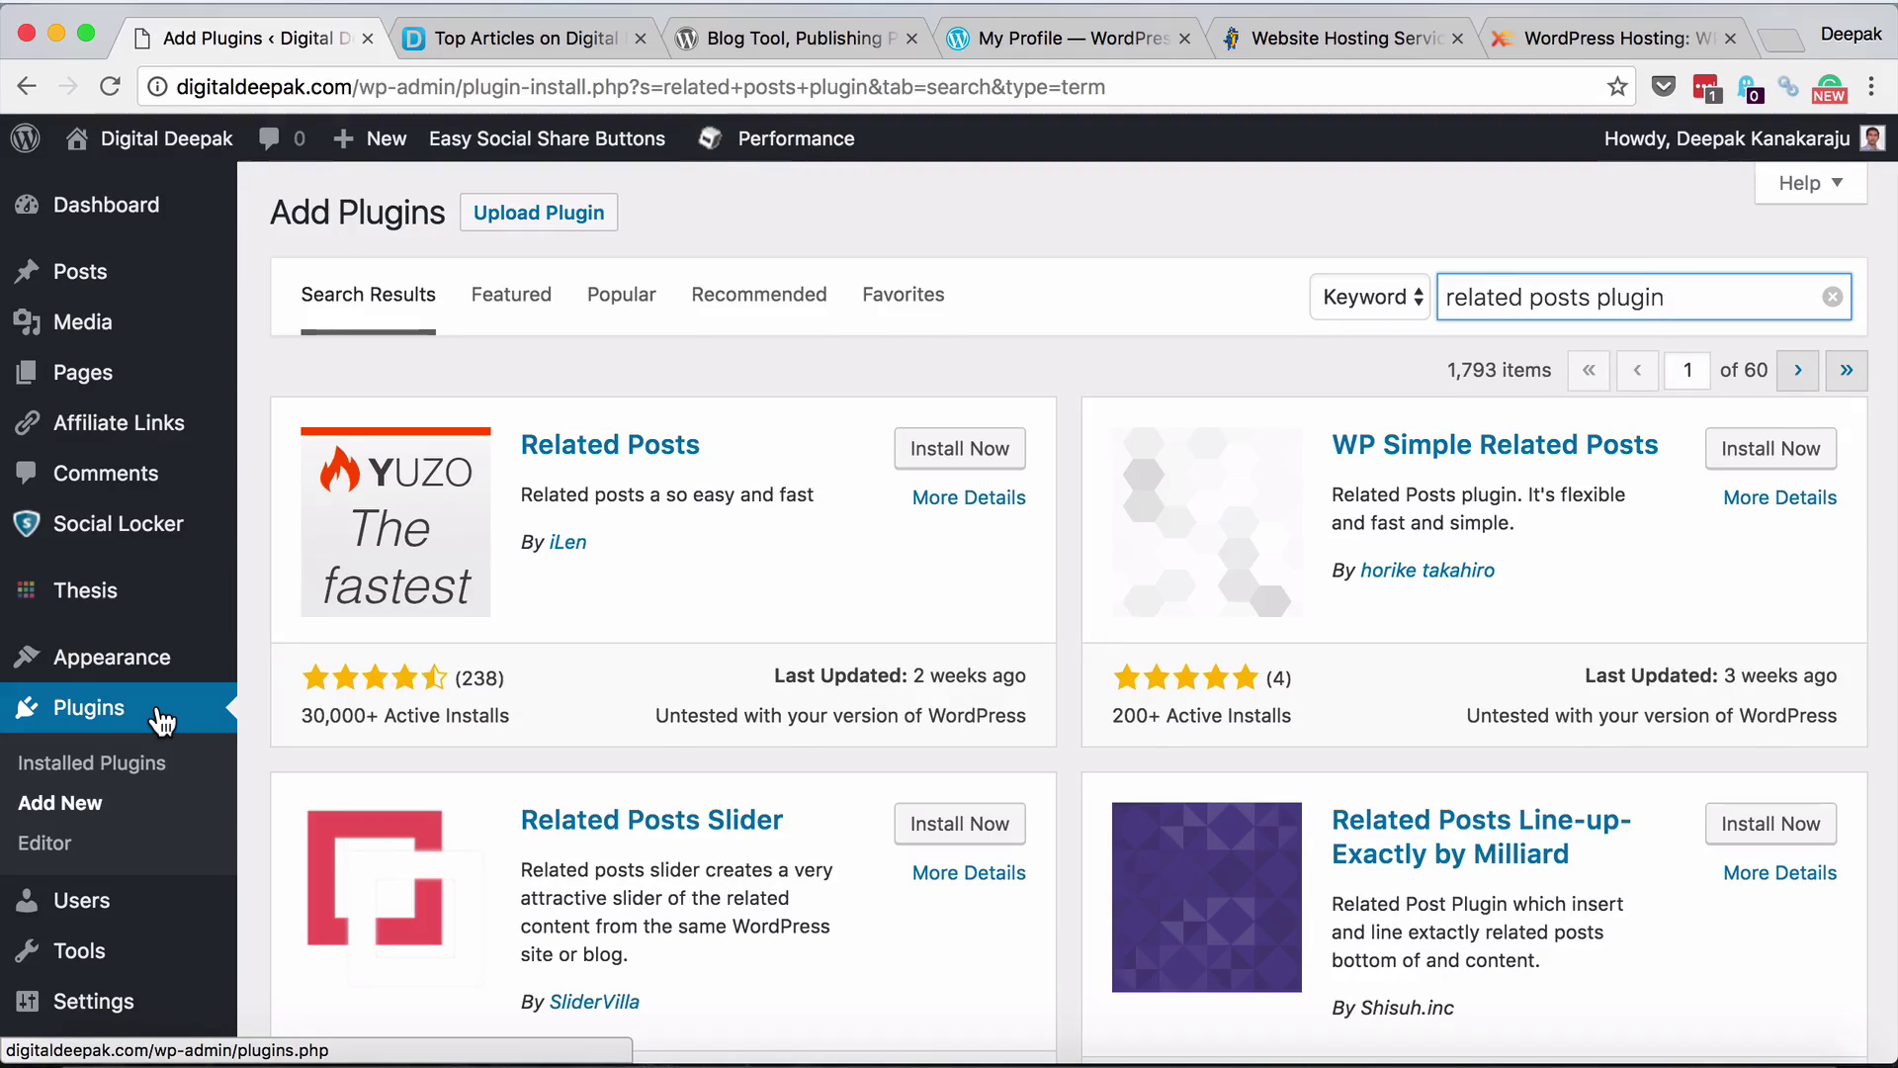
scroll(310, 706, "down", 10)
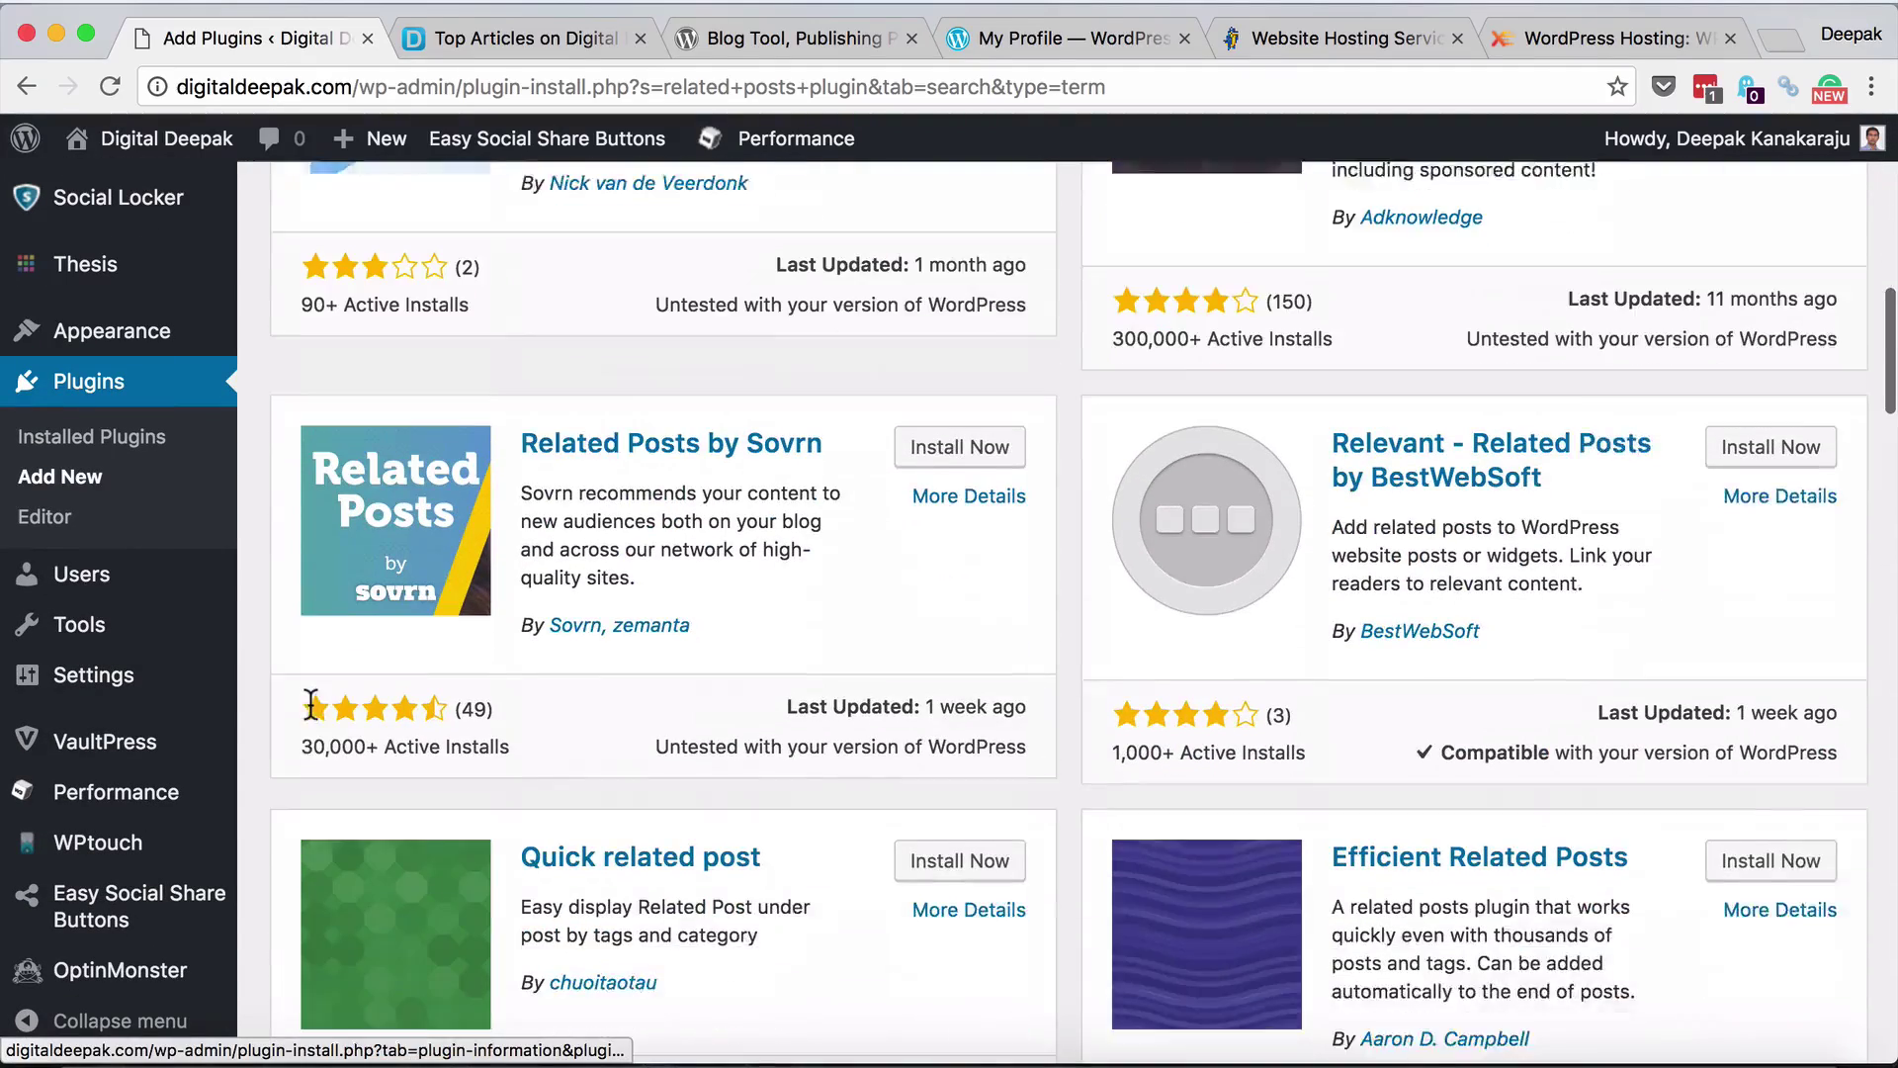
scroll(310, 706, "down", 1)
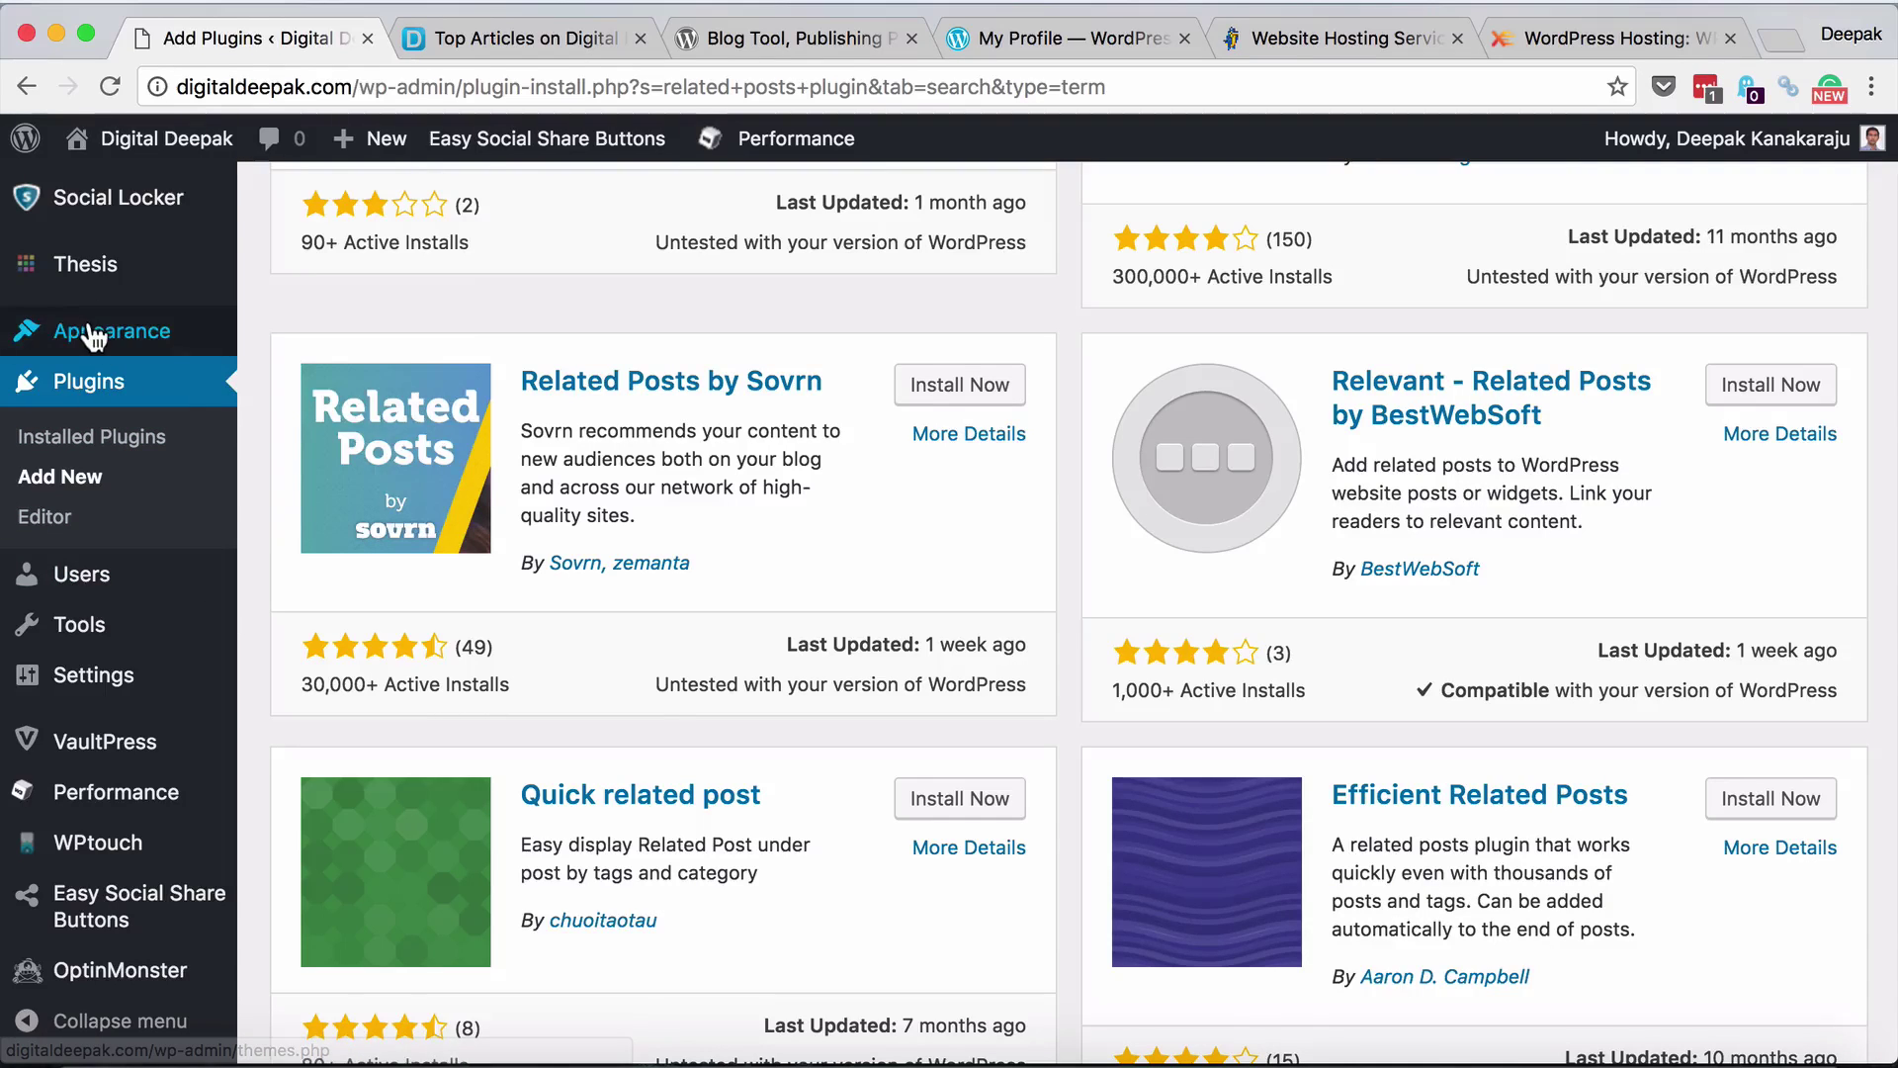
View the Themes page with Thesis active after taking the blog tab back to its home page
mouse_move(94, 339)
left_click(282, 337)
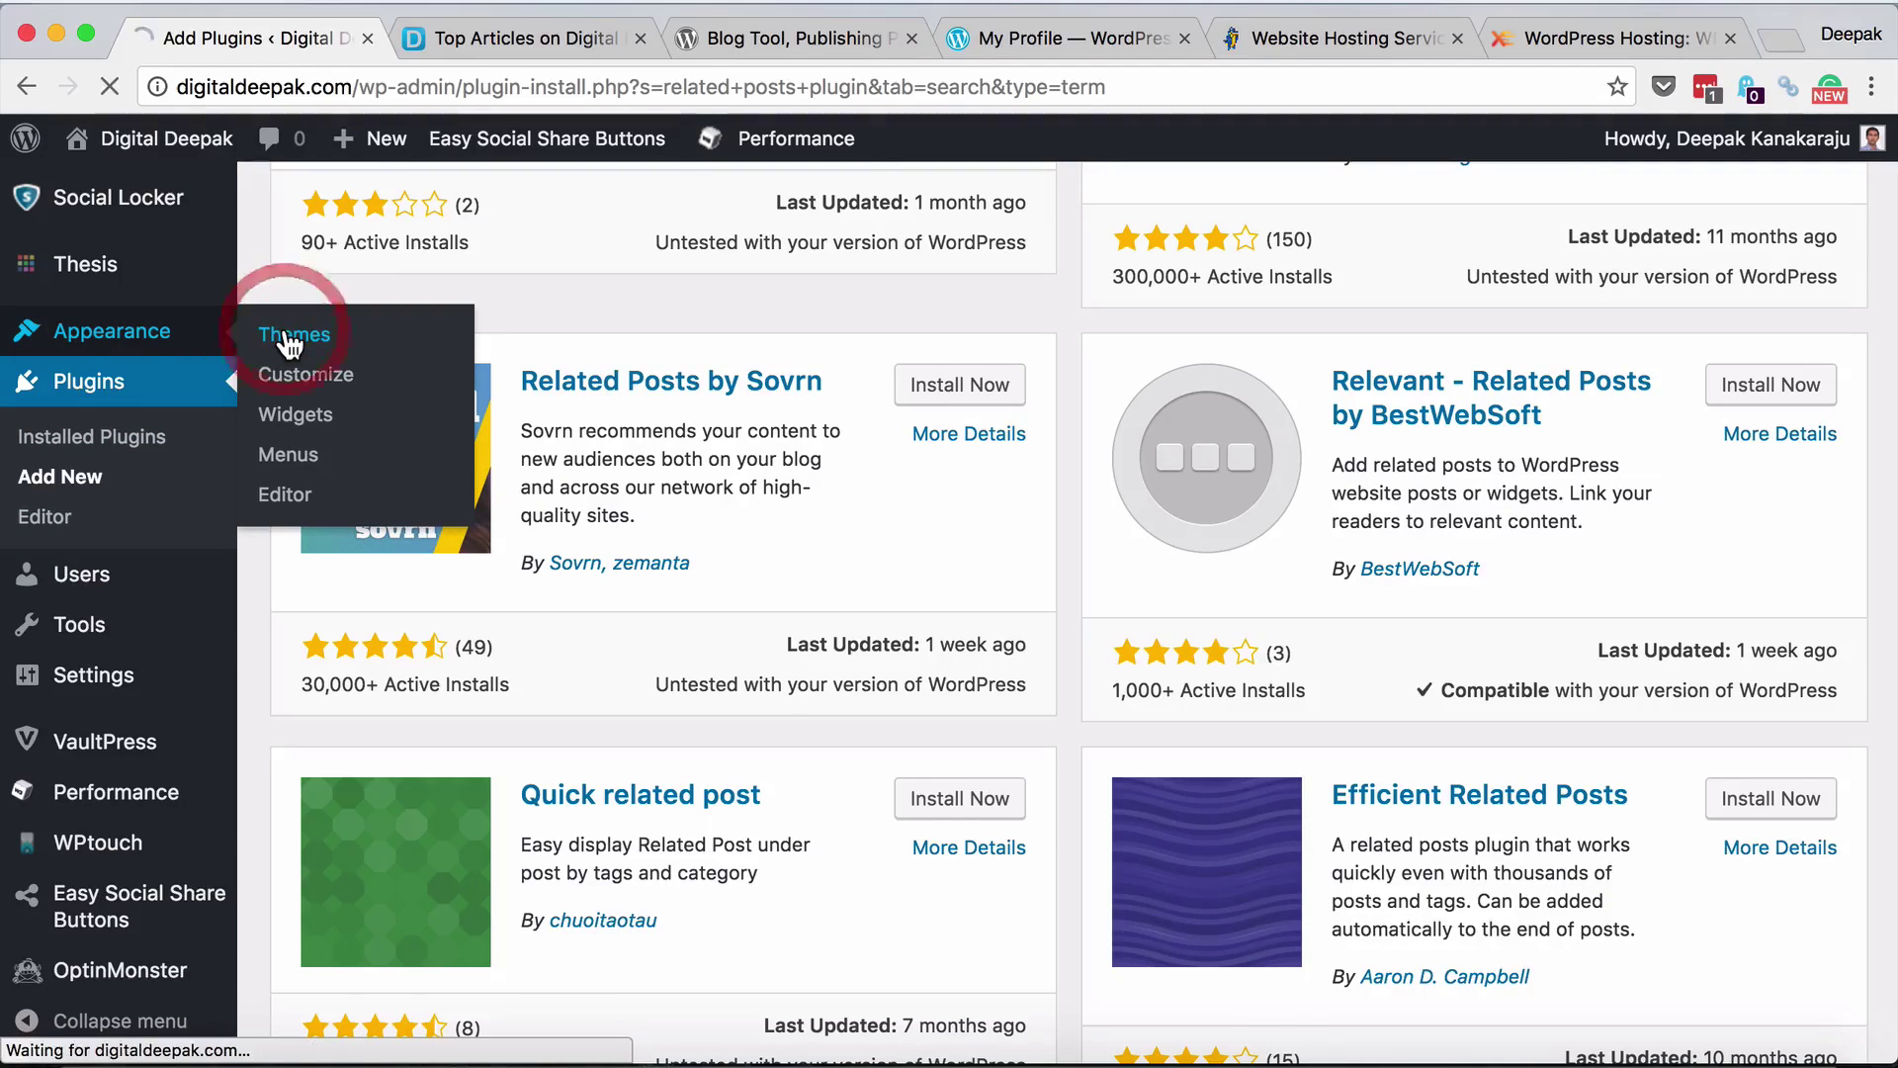
left_click(530, 38)
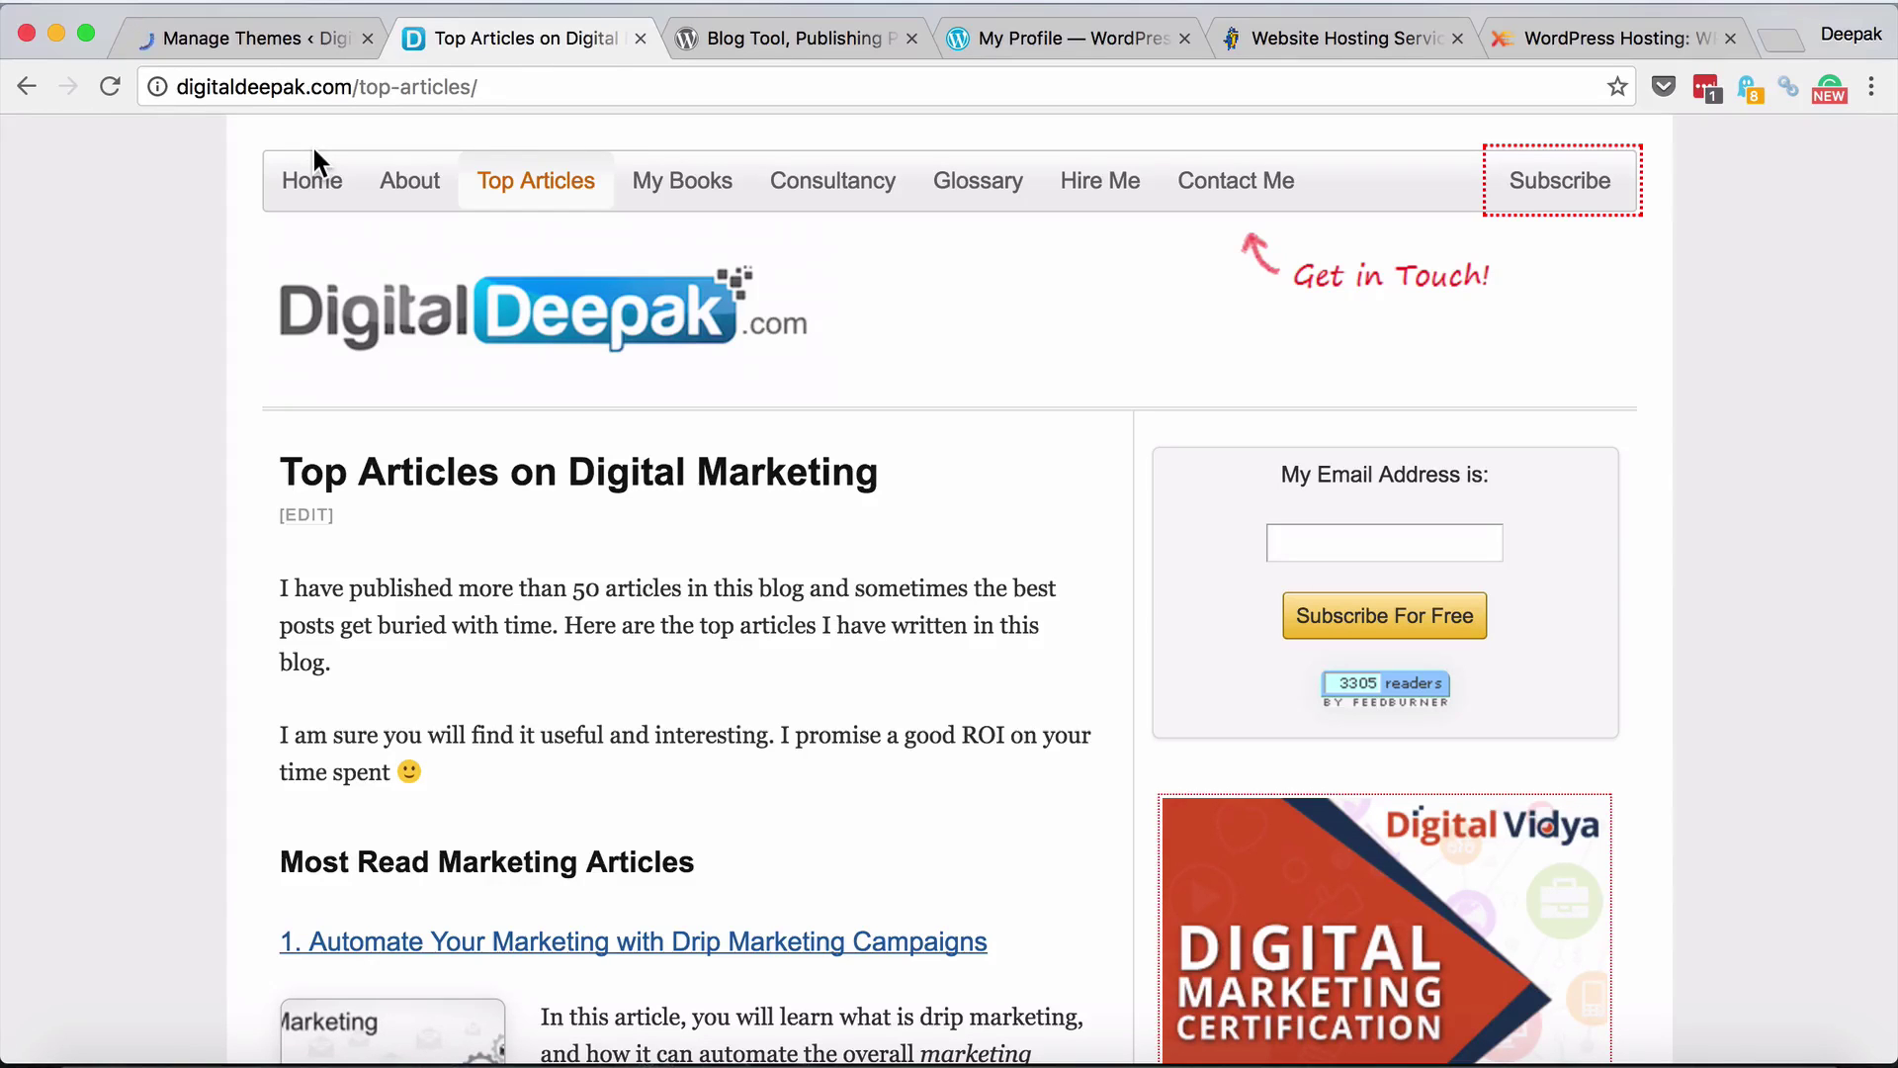
left_click(312, 176)
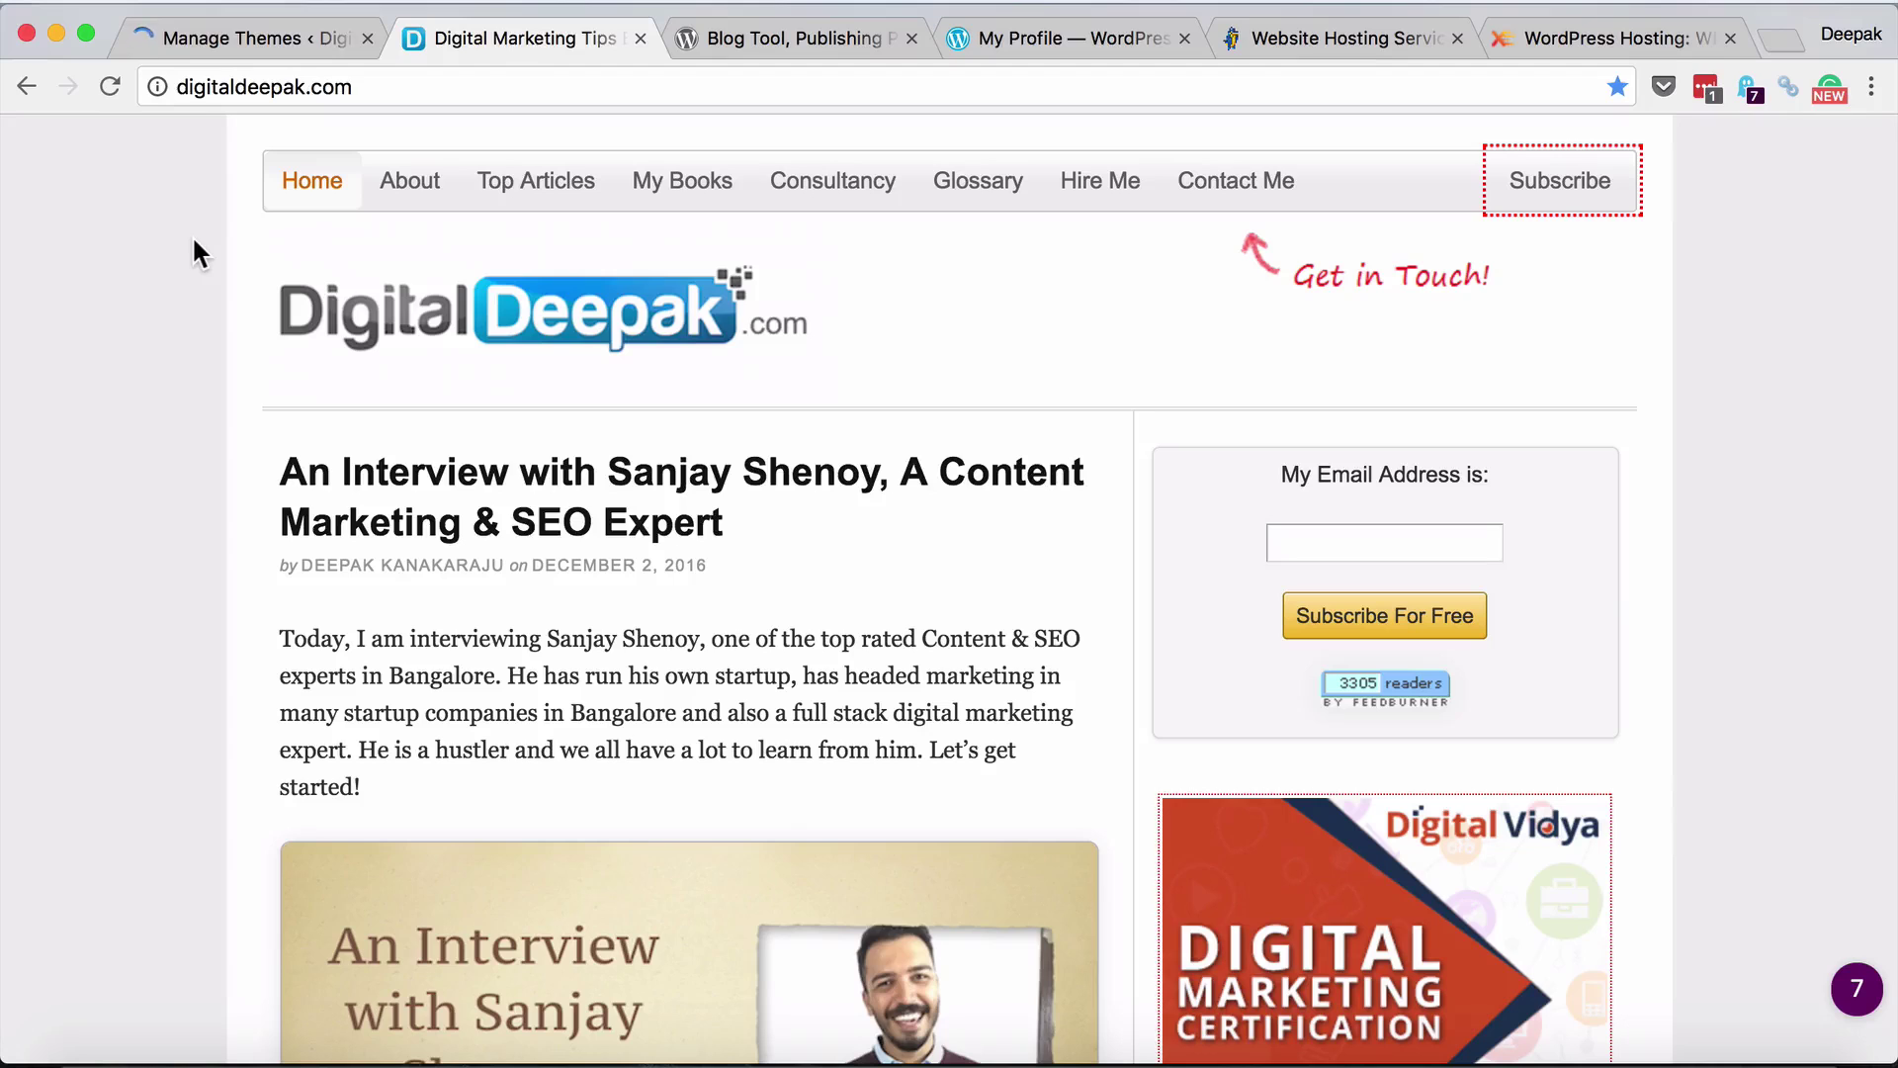
left_click(245, 38)
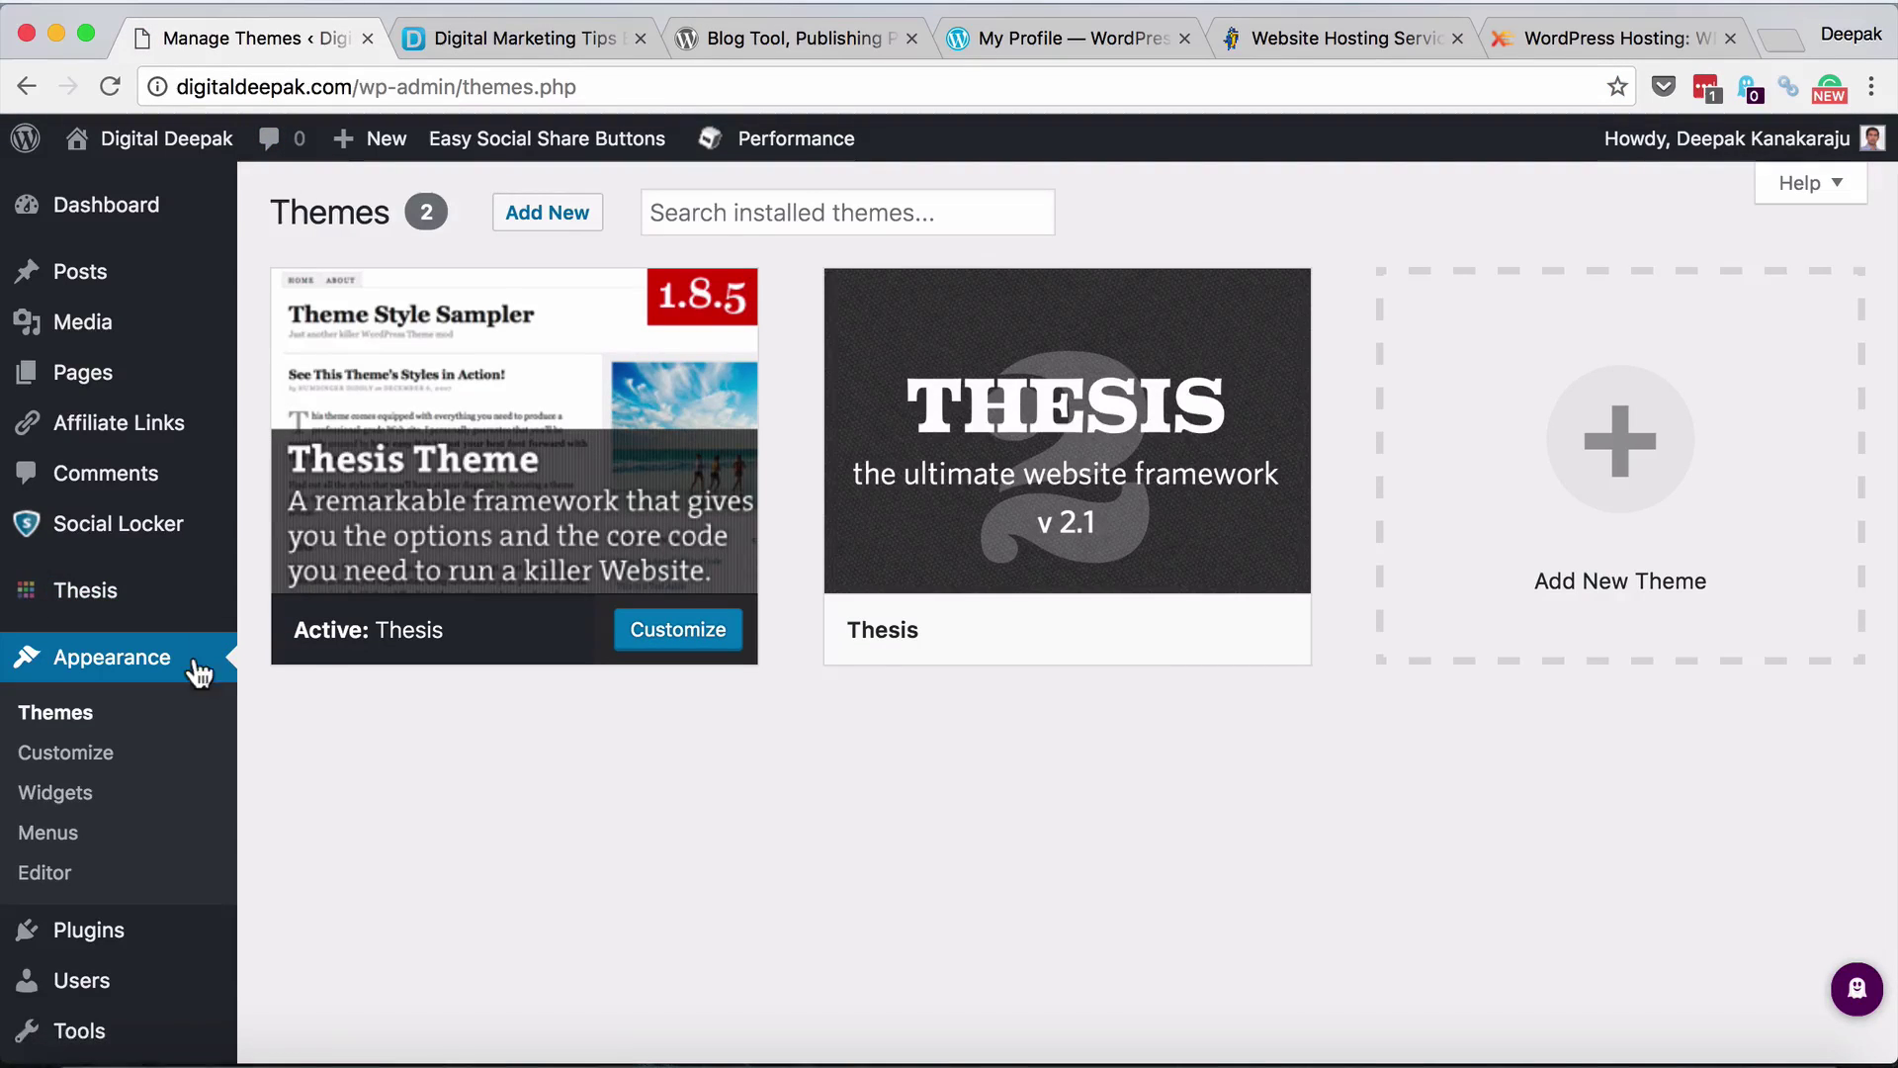
left_click(583, 227)
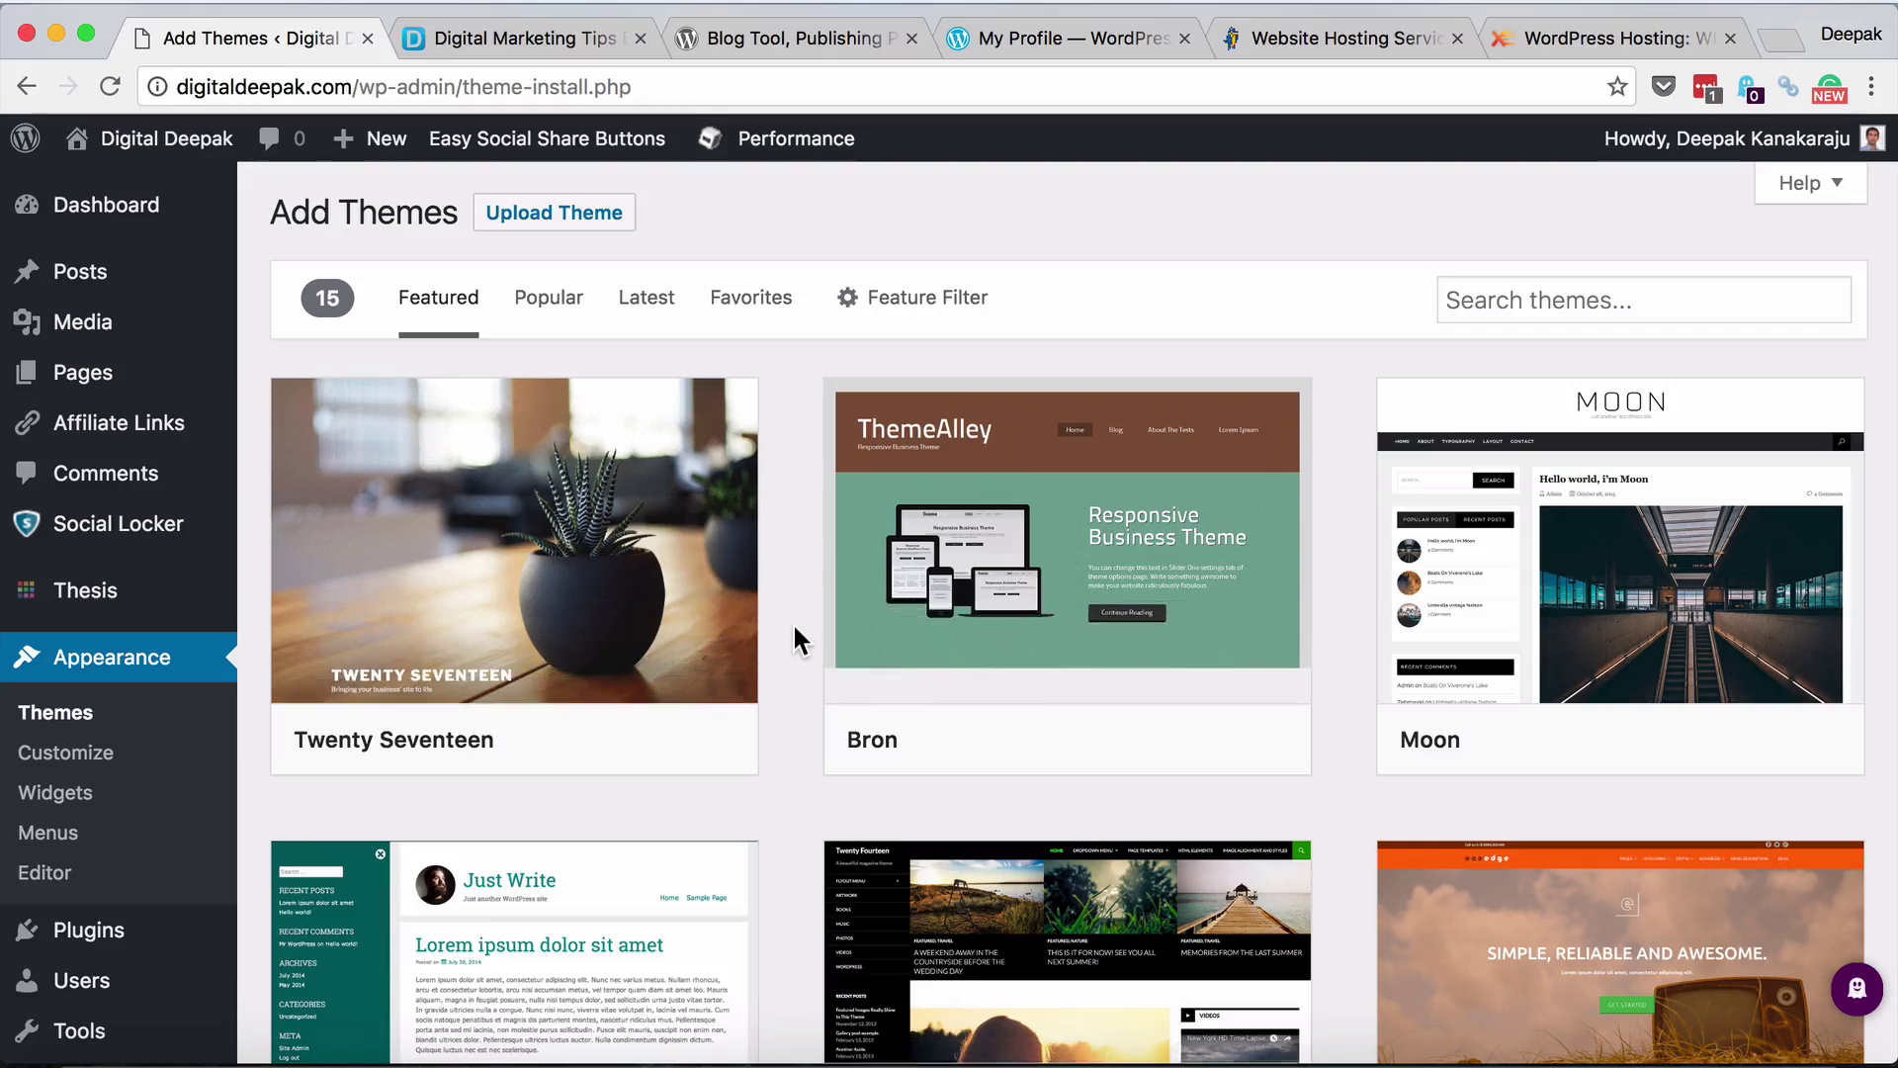
scroll(796, 637, "down", 6)
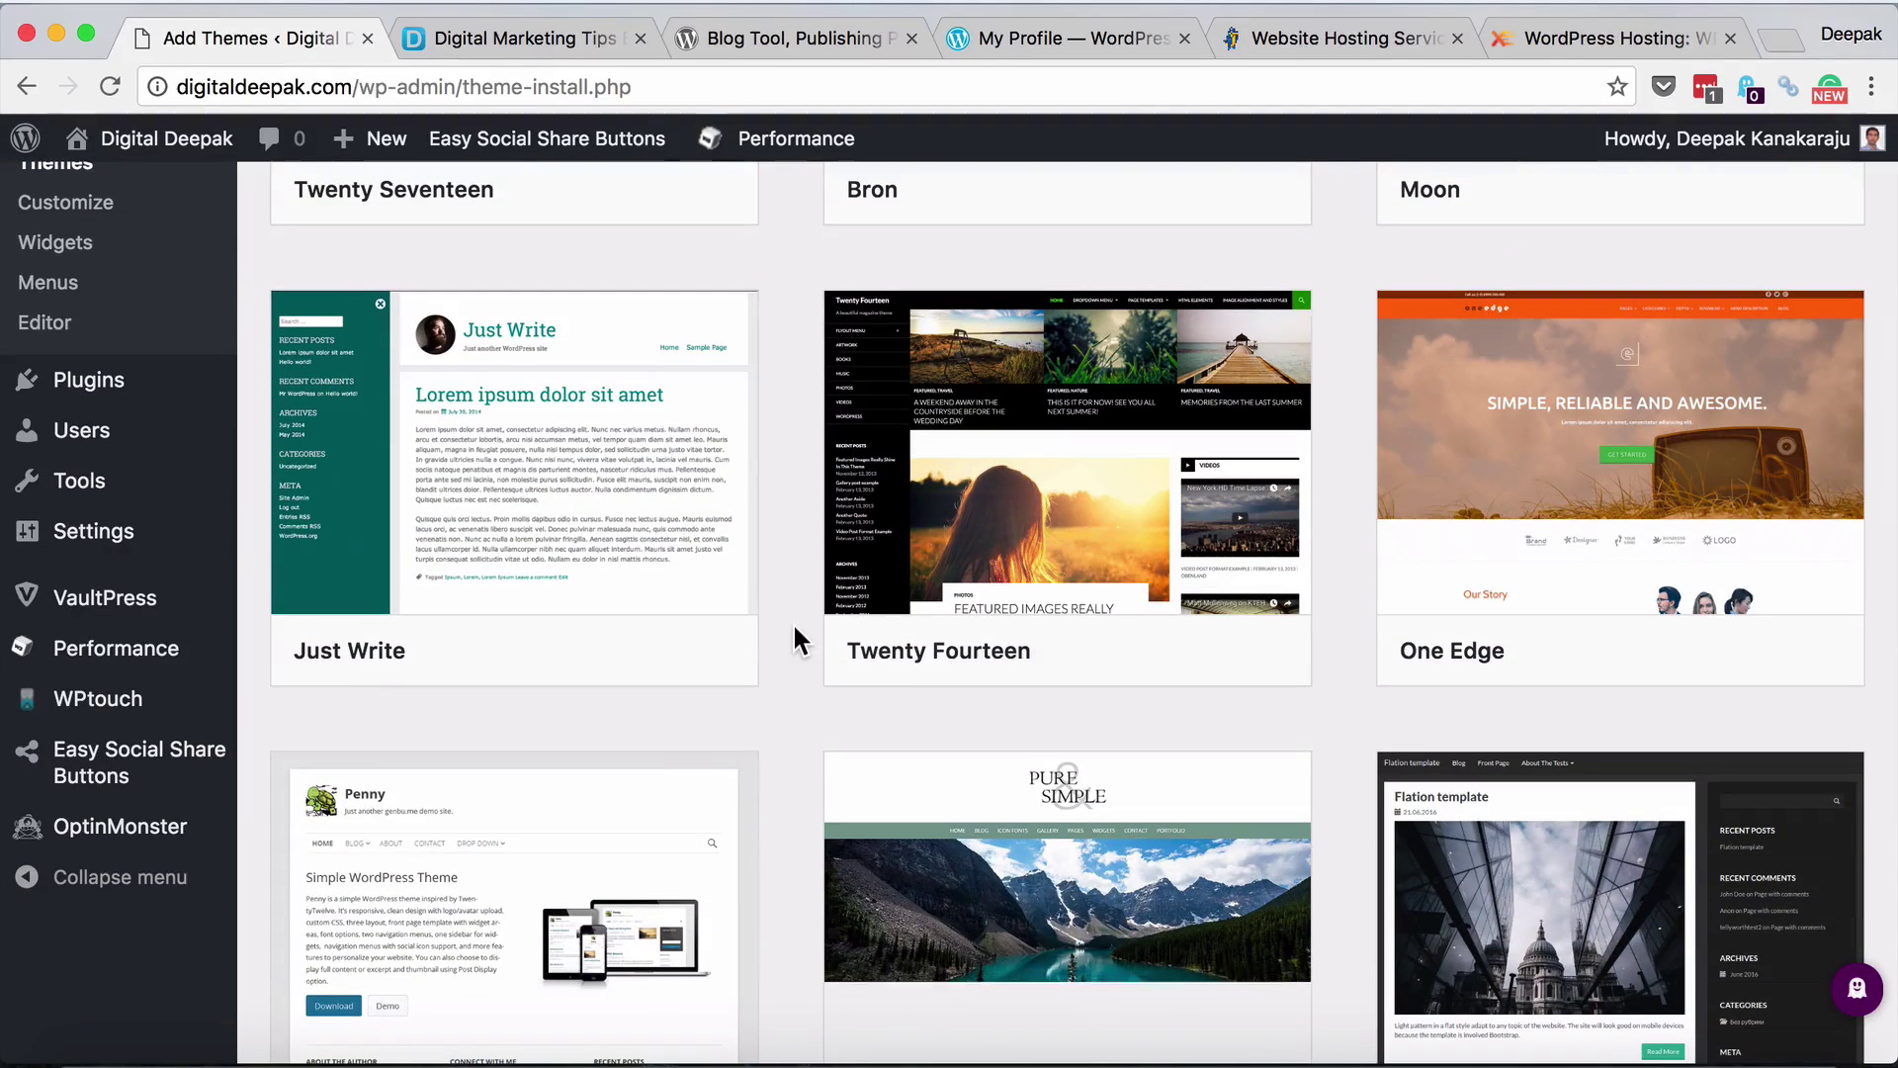
scroll(794, 632, "down", 1)
scroll(795, 633, "down", 3)
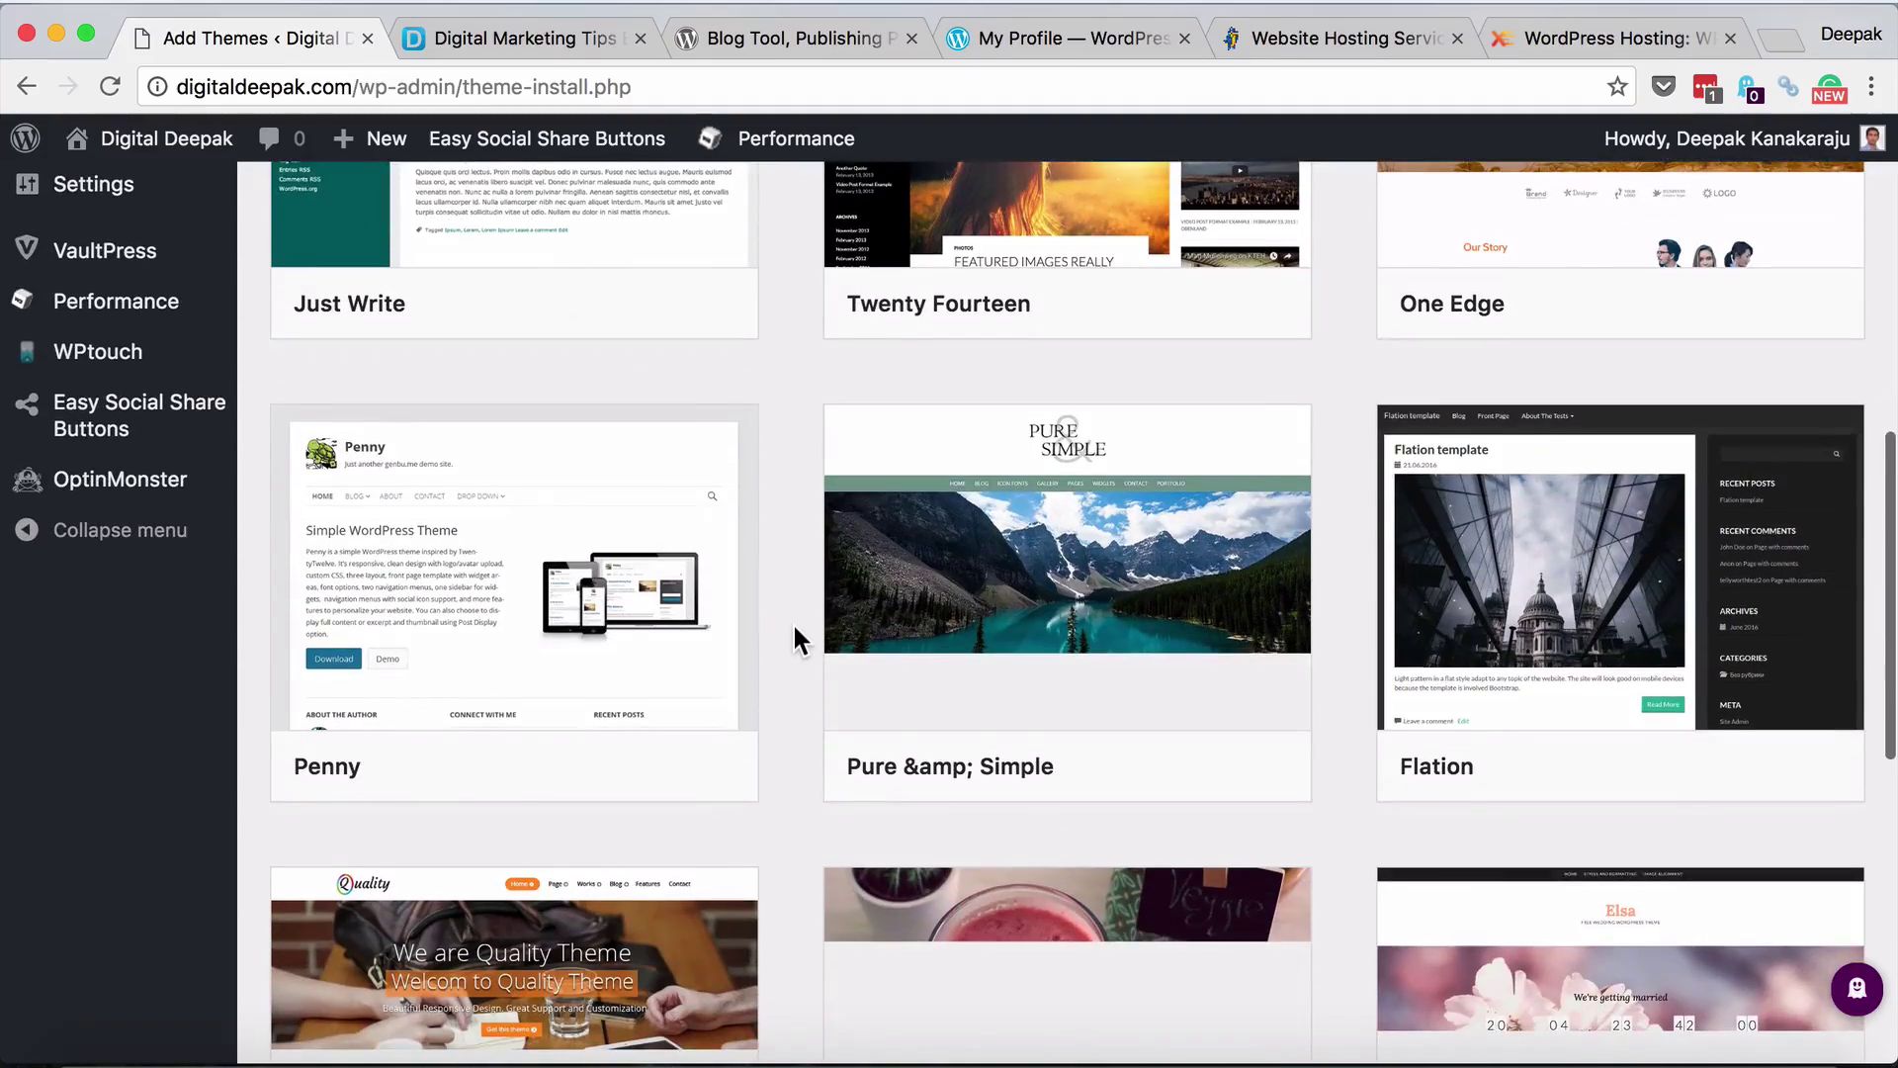
scroll(795, 632, "down", 5)
scroll(794, 637, "up", 15)
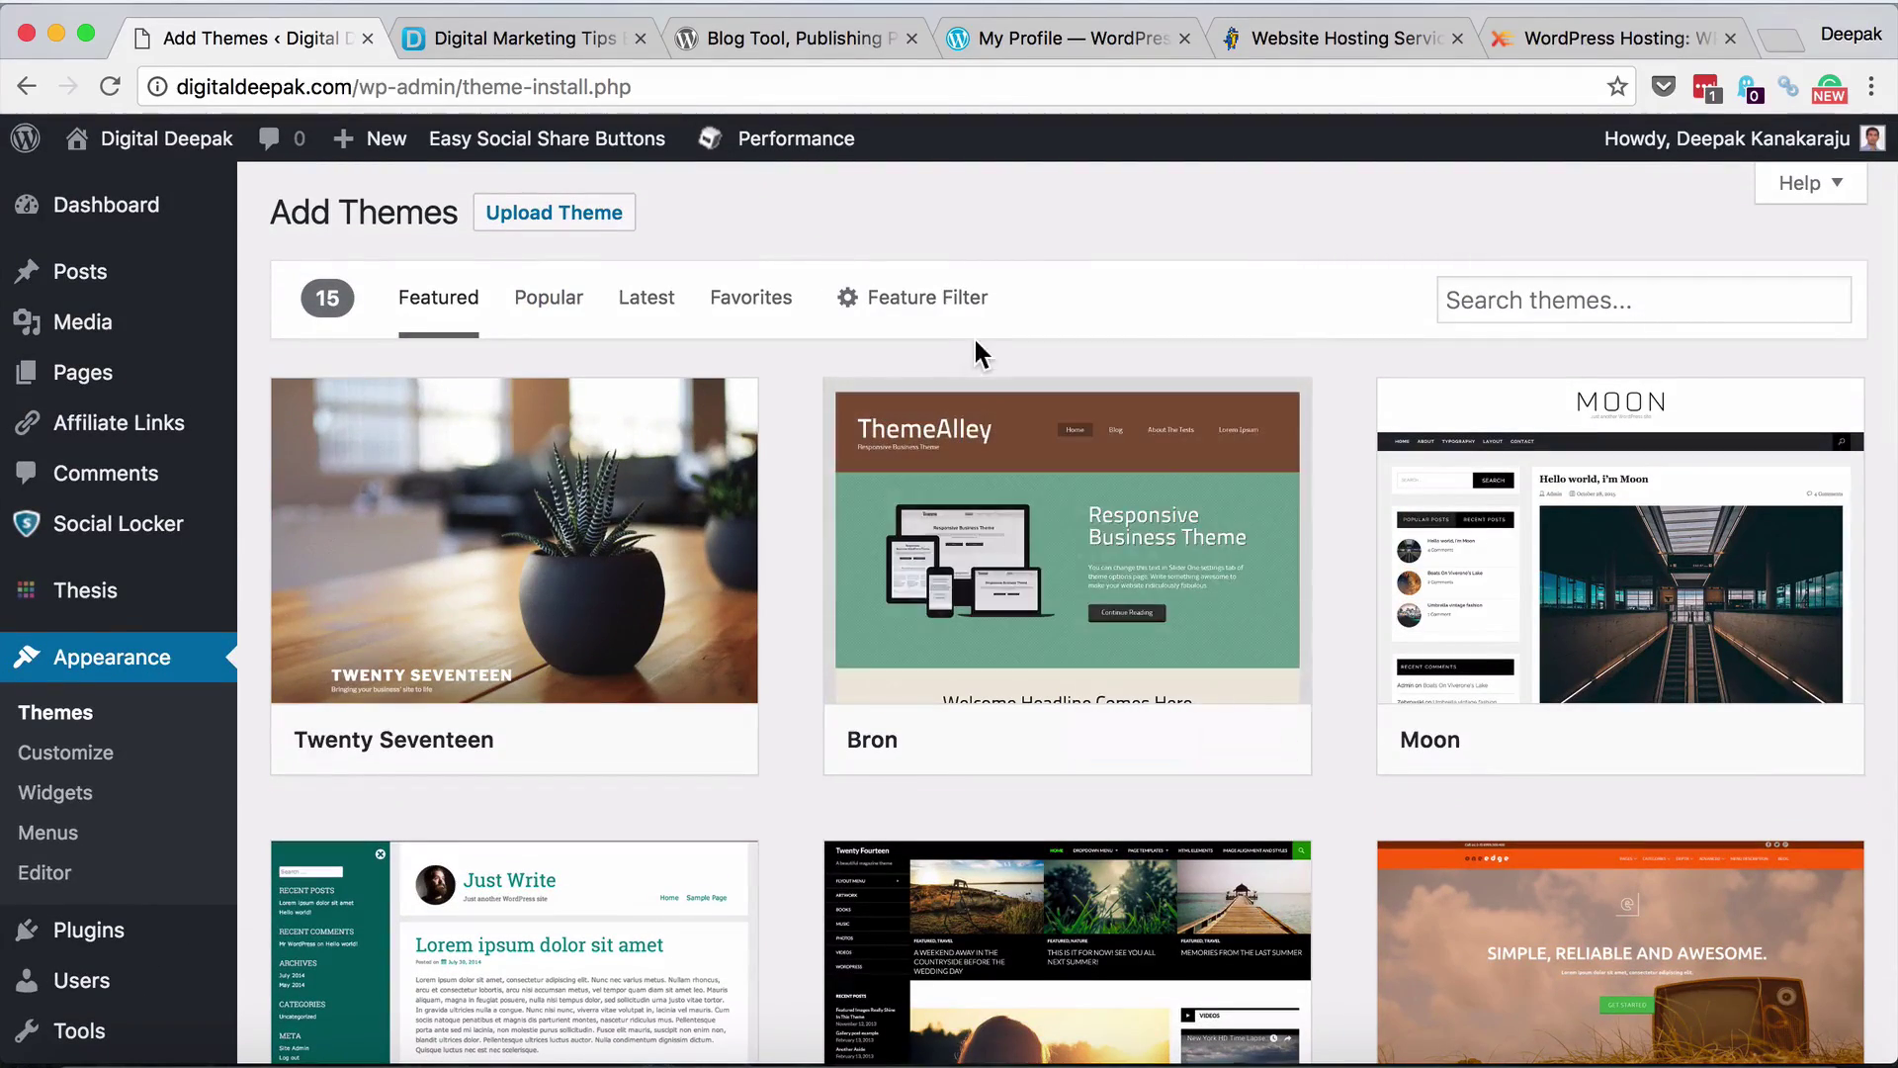
mouse_move(156, 230)
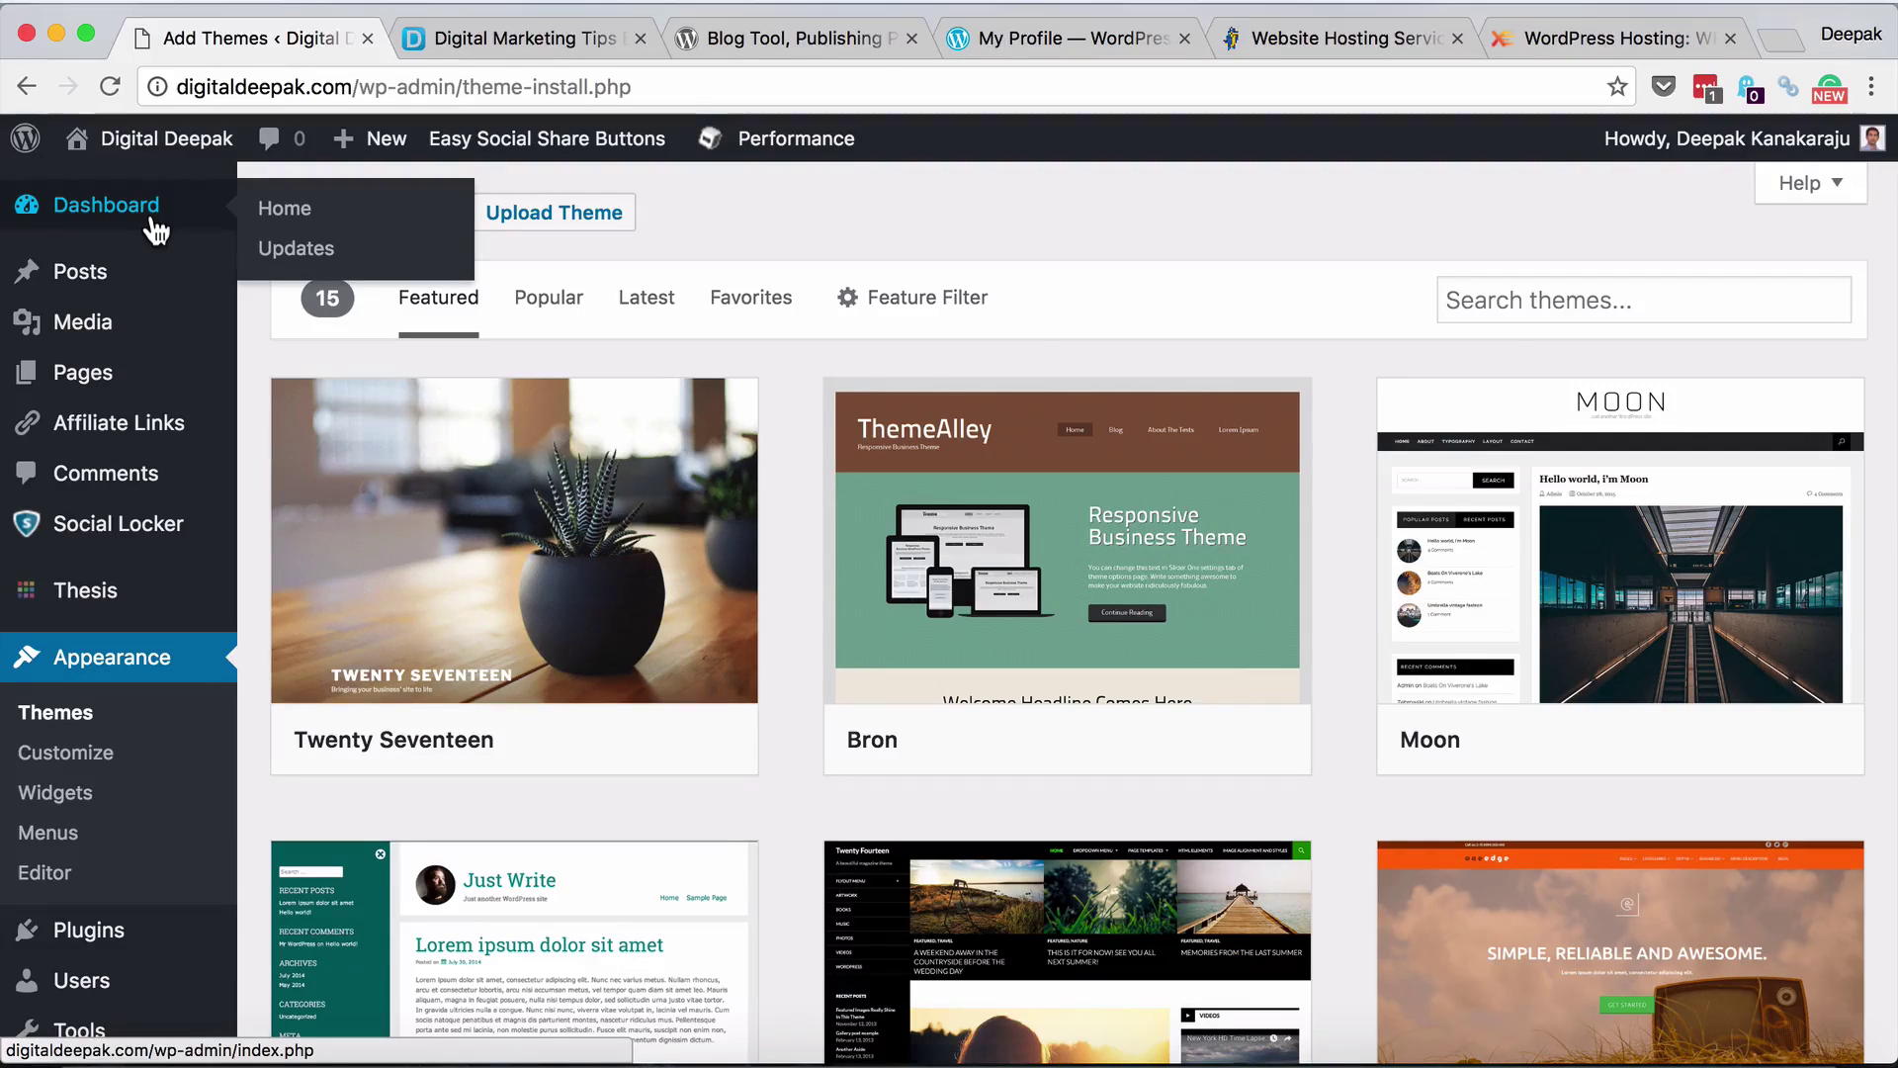
mouse_move(156, 427)
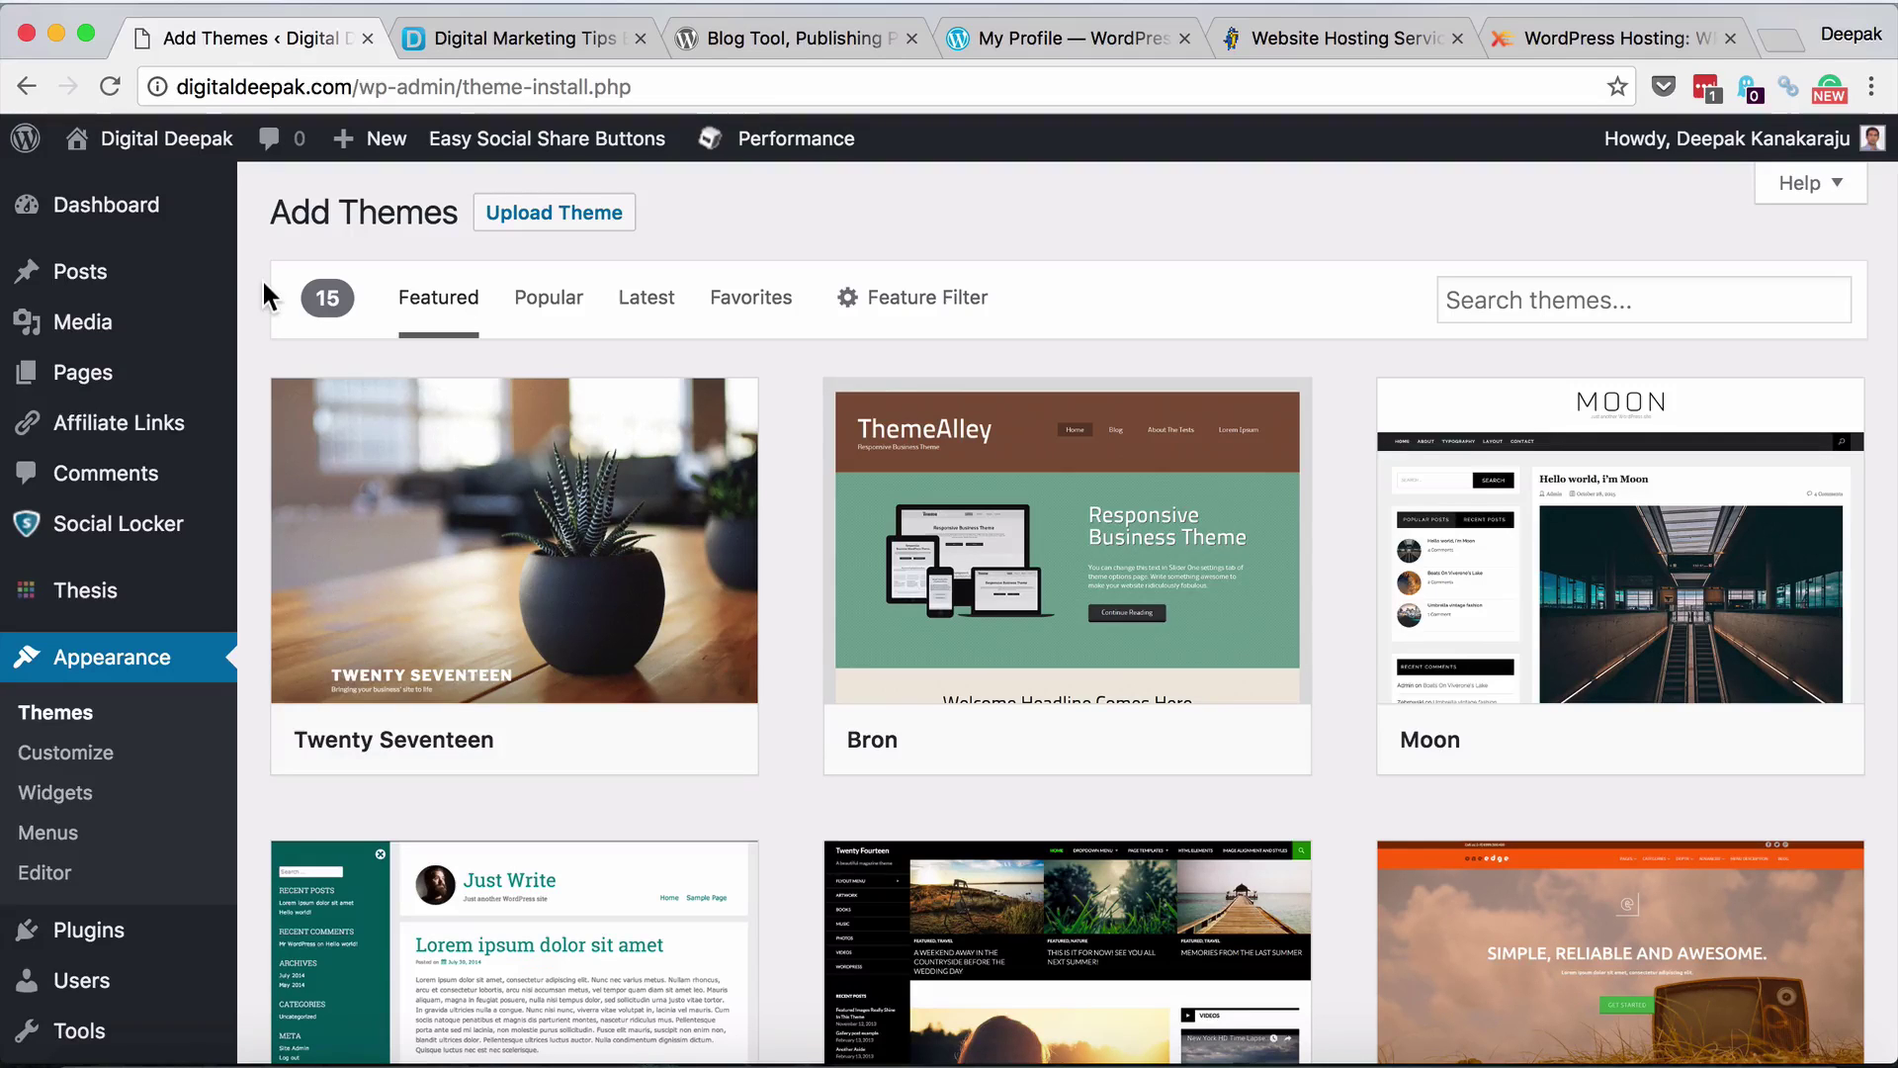
scroll(102, 560, "down", 3)
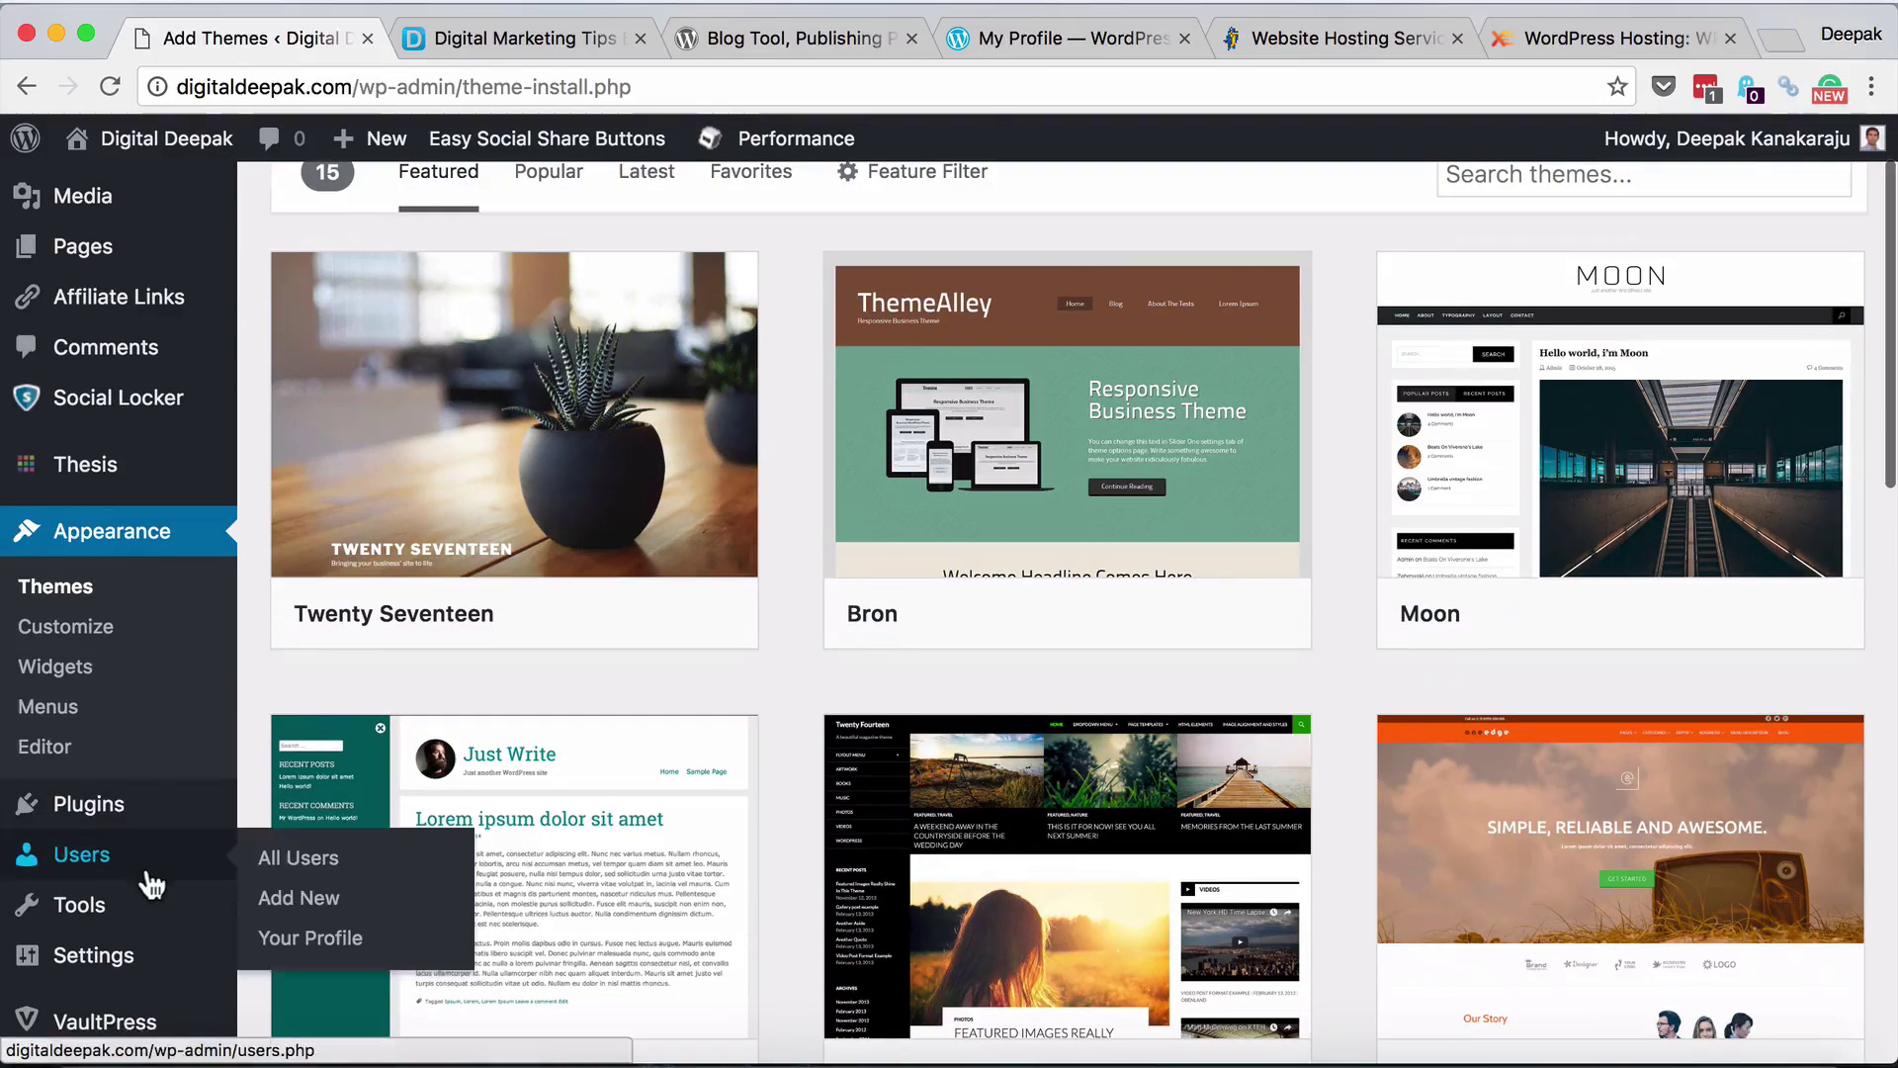
scroll(148, 878, "down", 3)
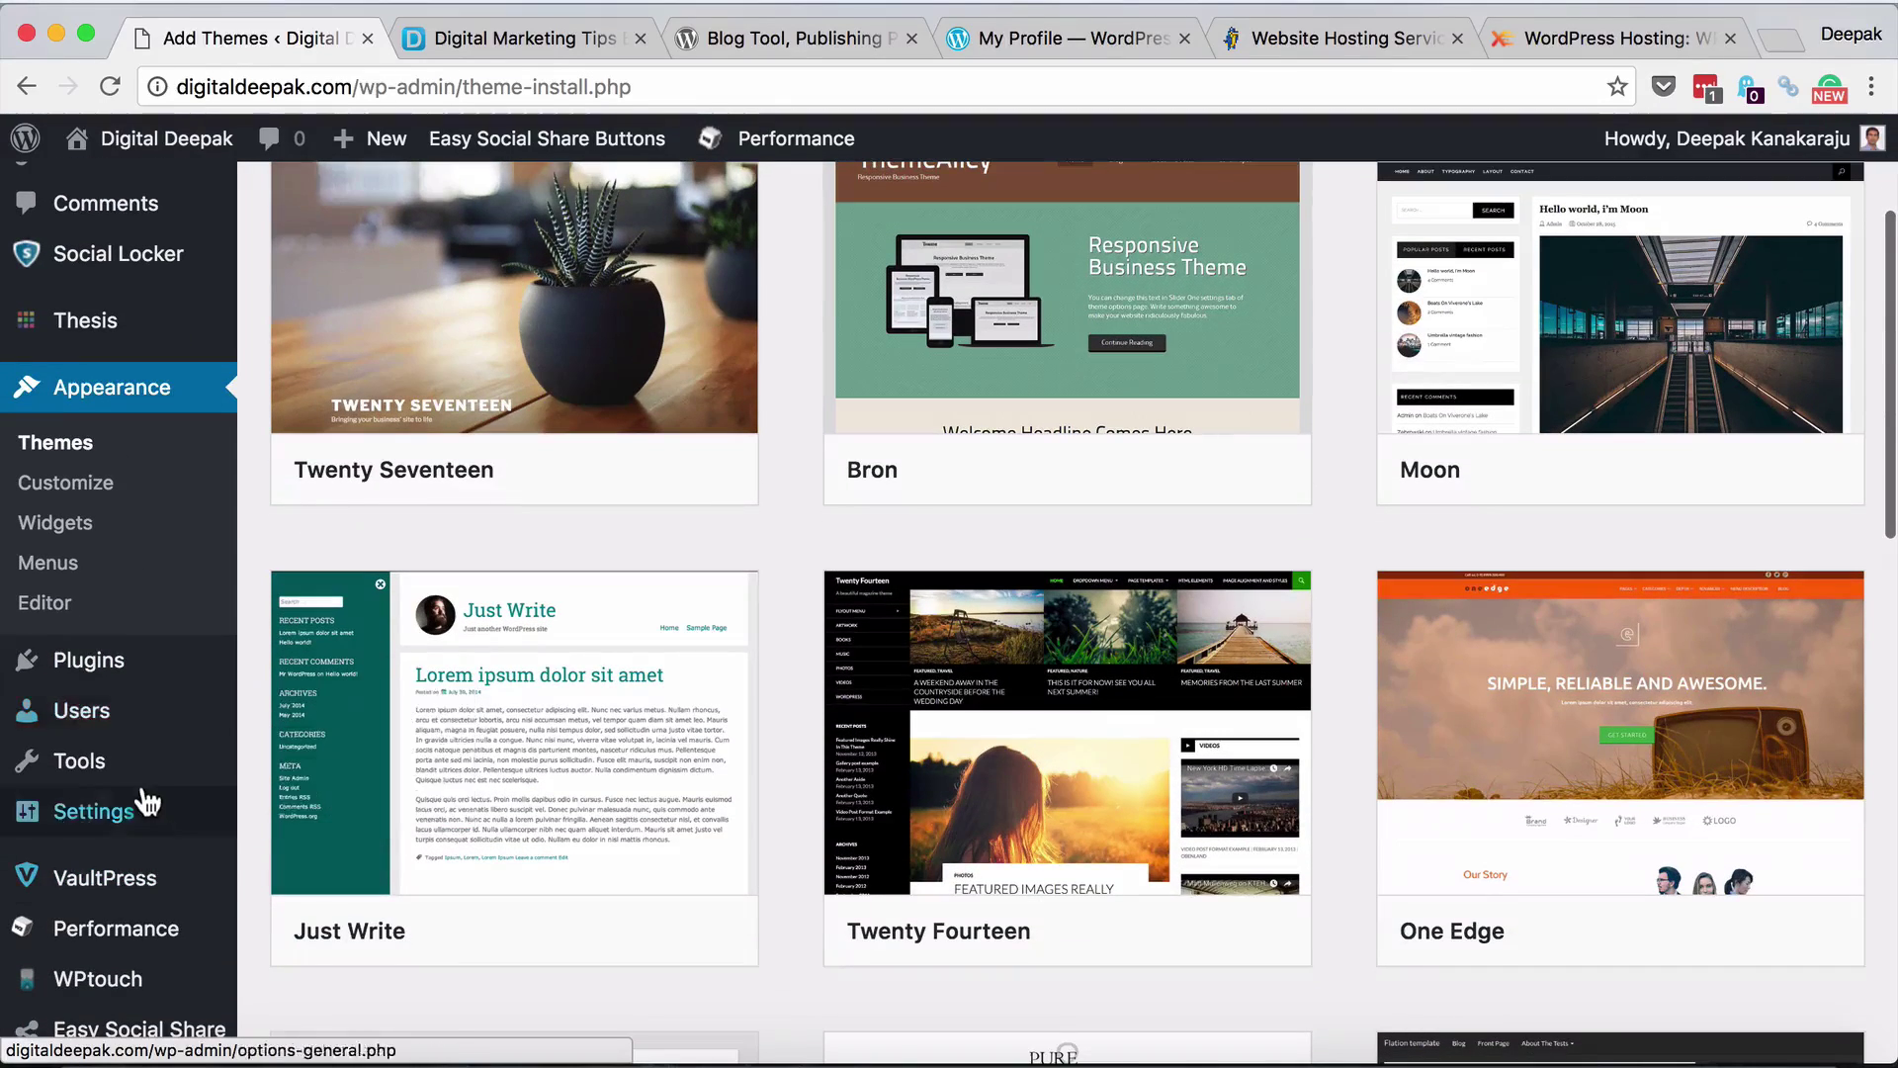
mouse_move(145, 732)
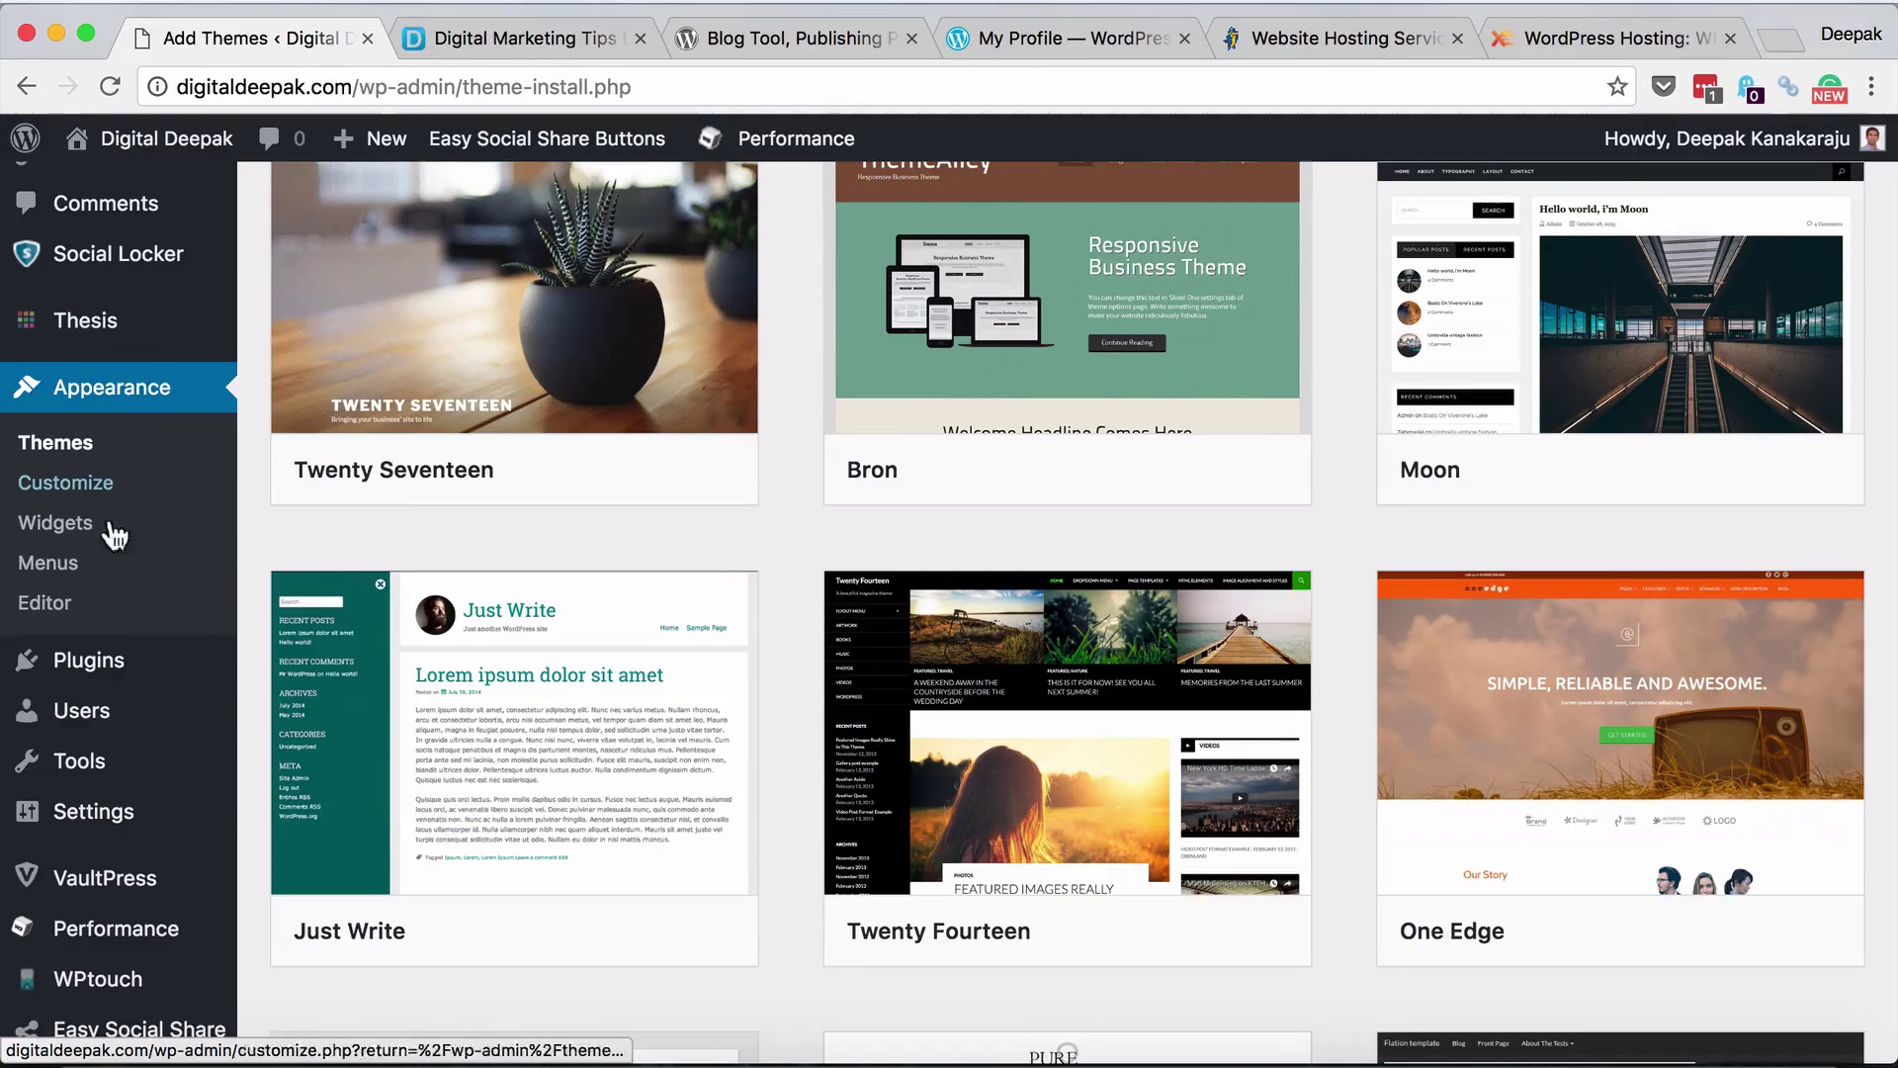
scroll(21, 509, "up", 3)
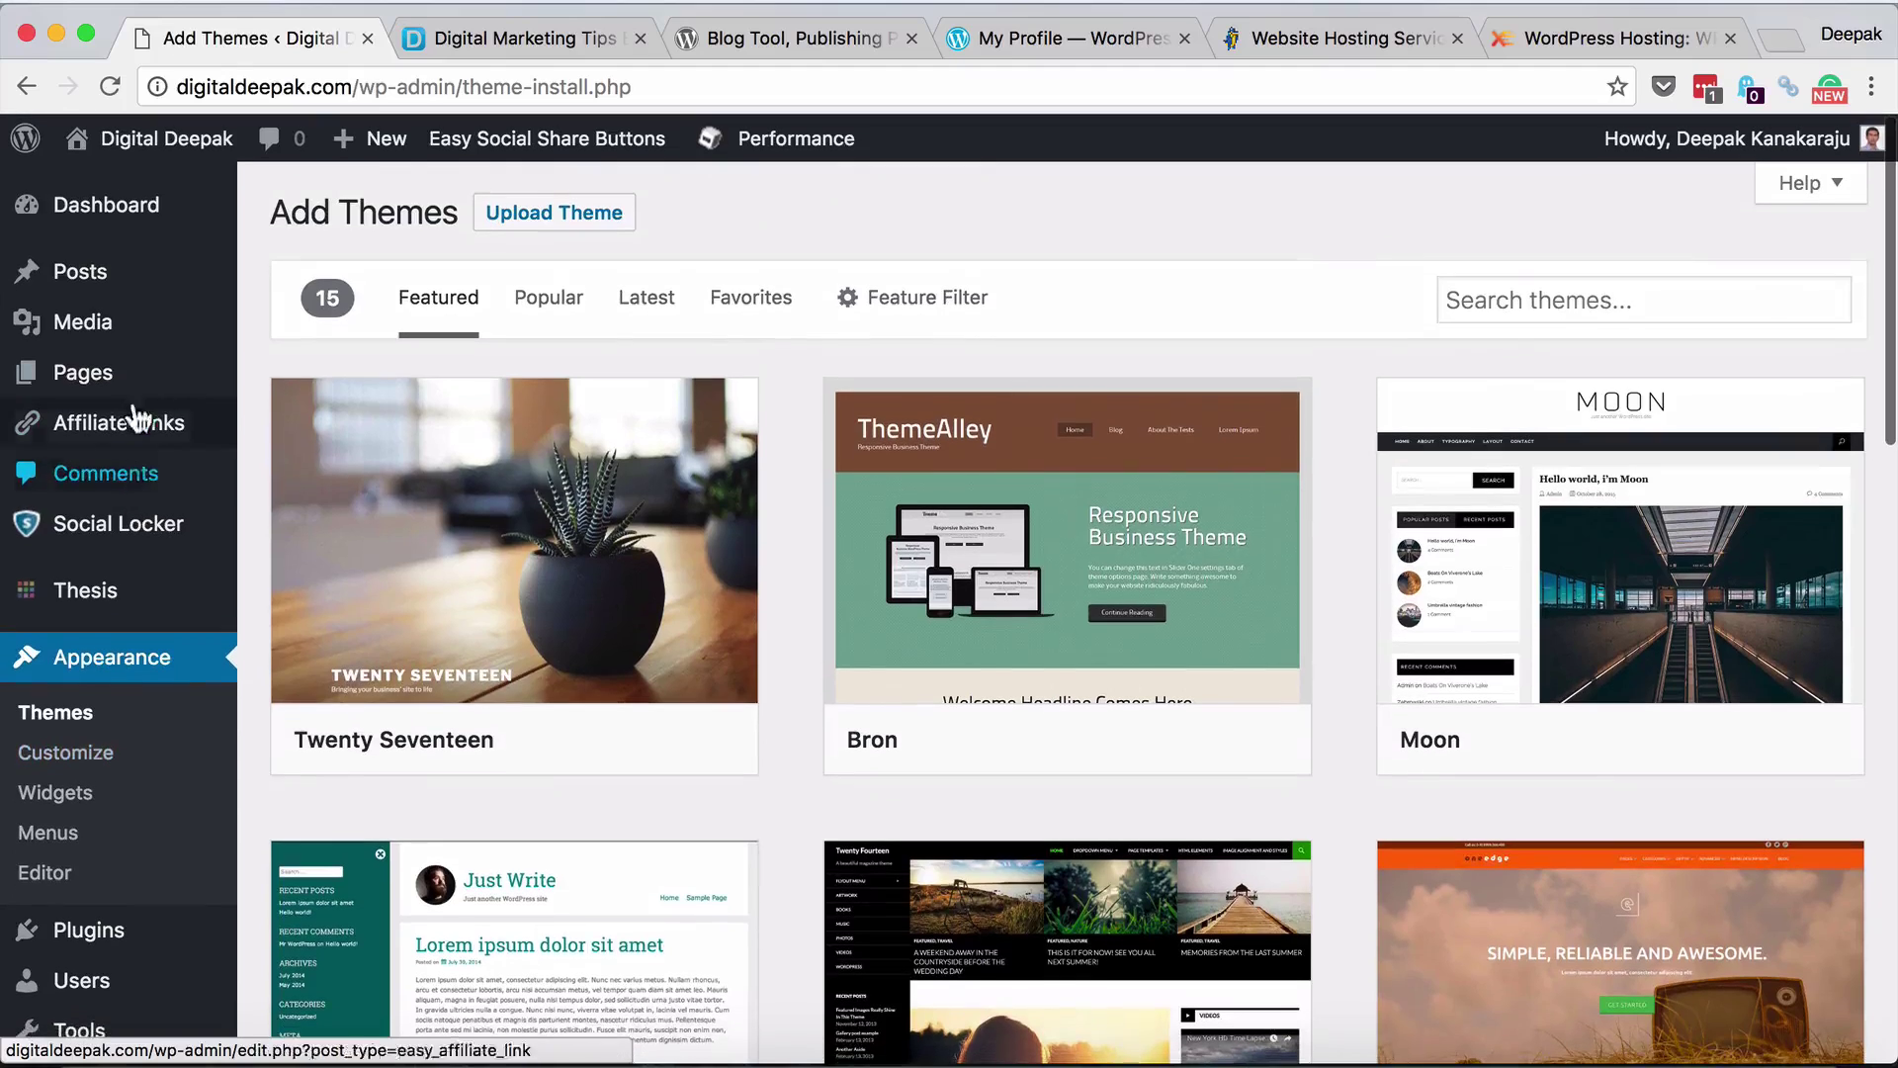
mouse_move(139, 287)
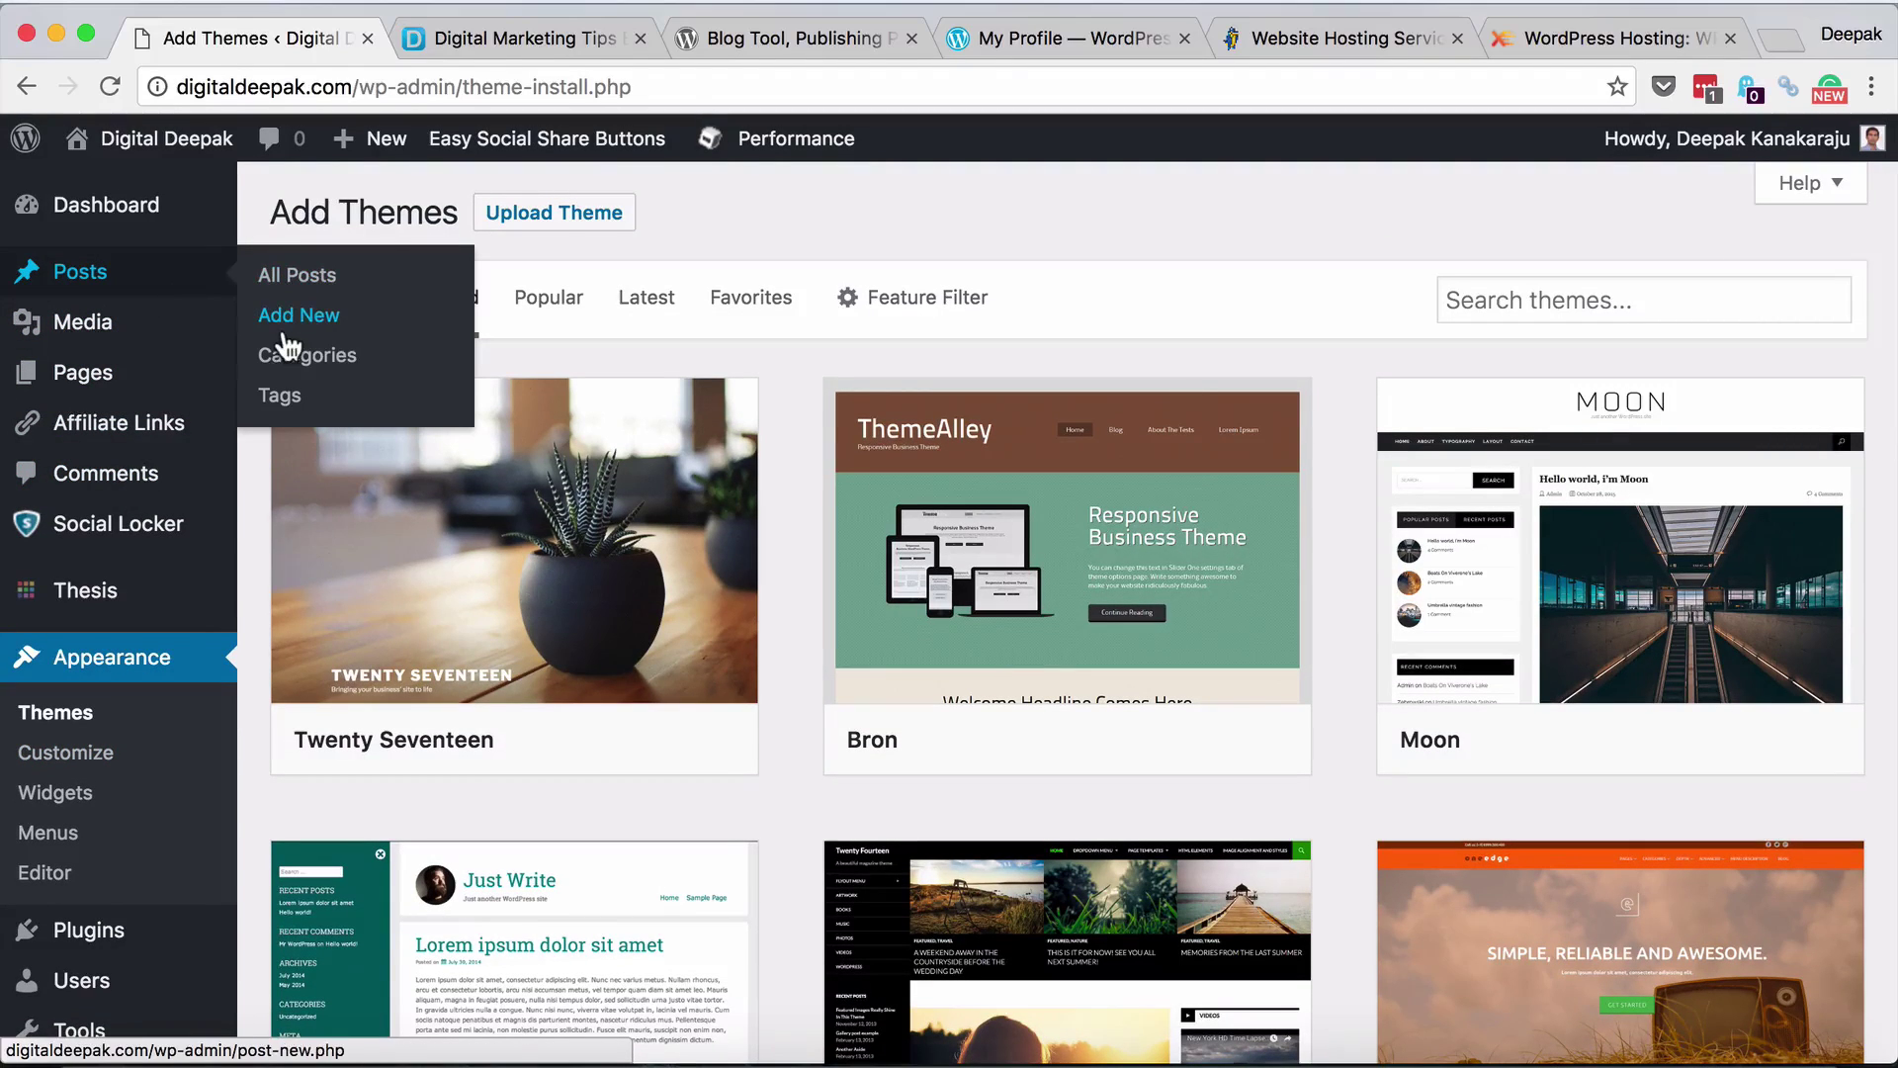
mouse_move(195, 521)
scroll(195, 521, "down", 6)
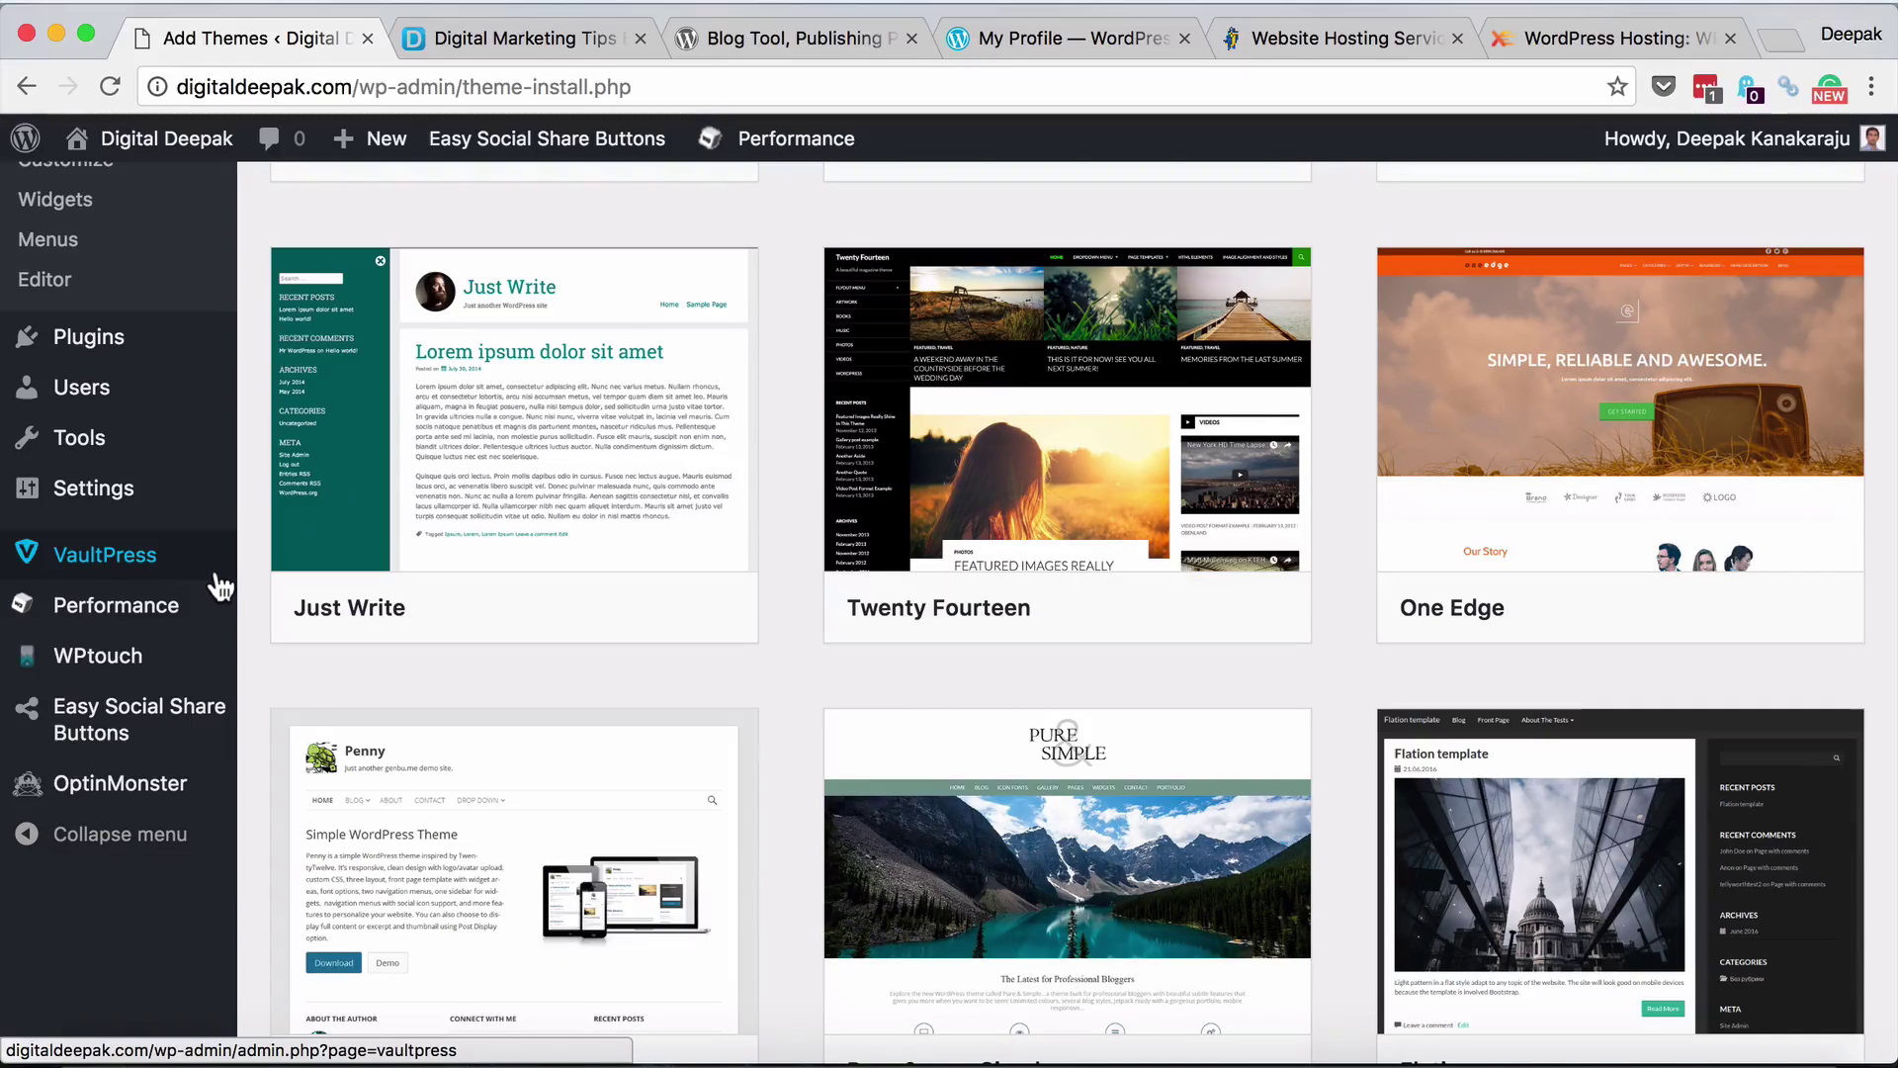
Open VaultPress to check the 100% complete backup and its 518 stored snapshots
left_click(198, 571)
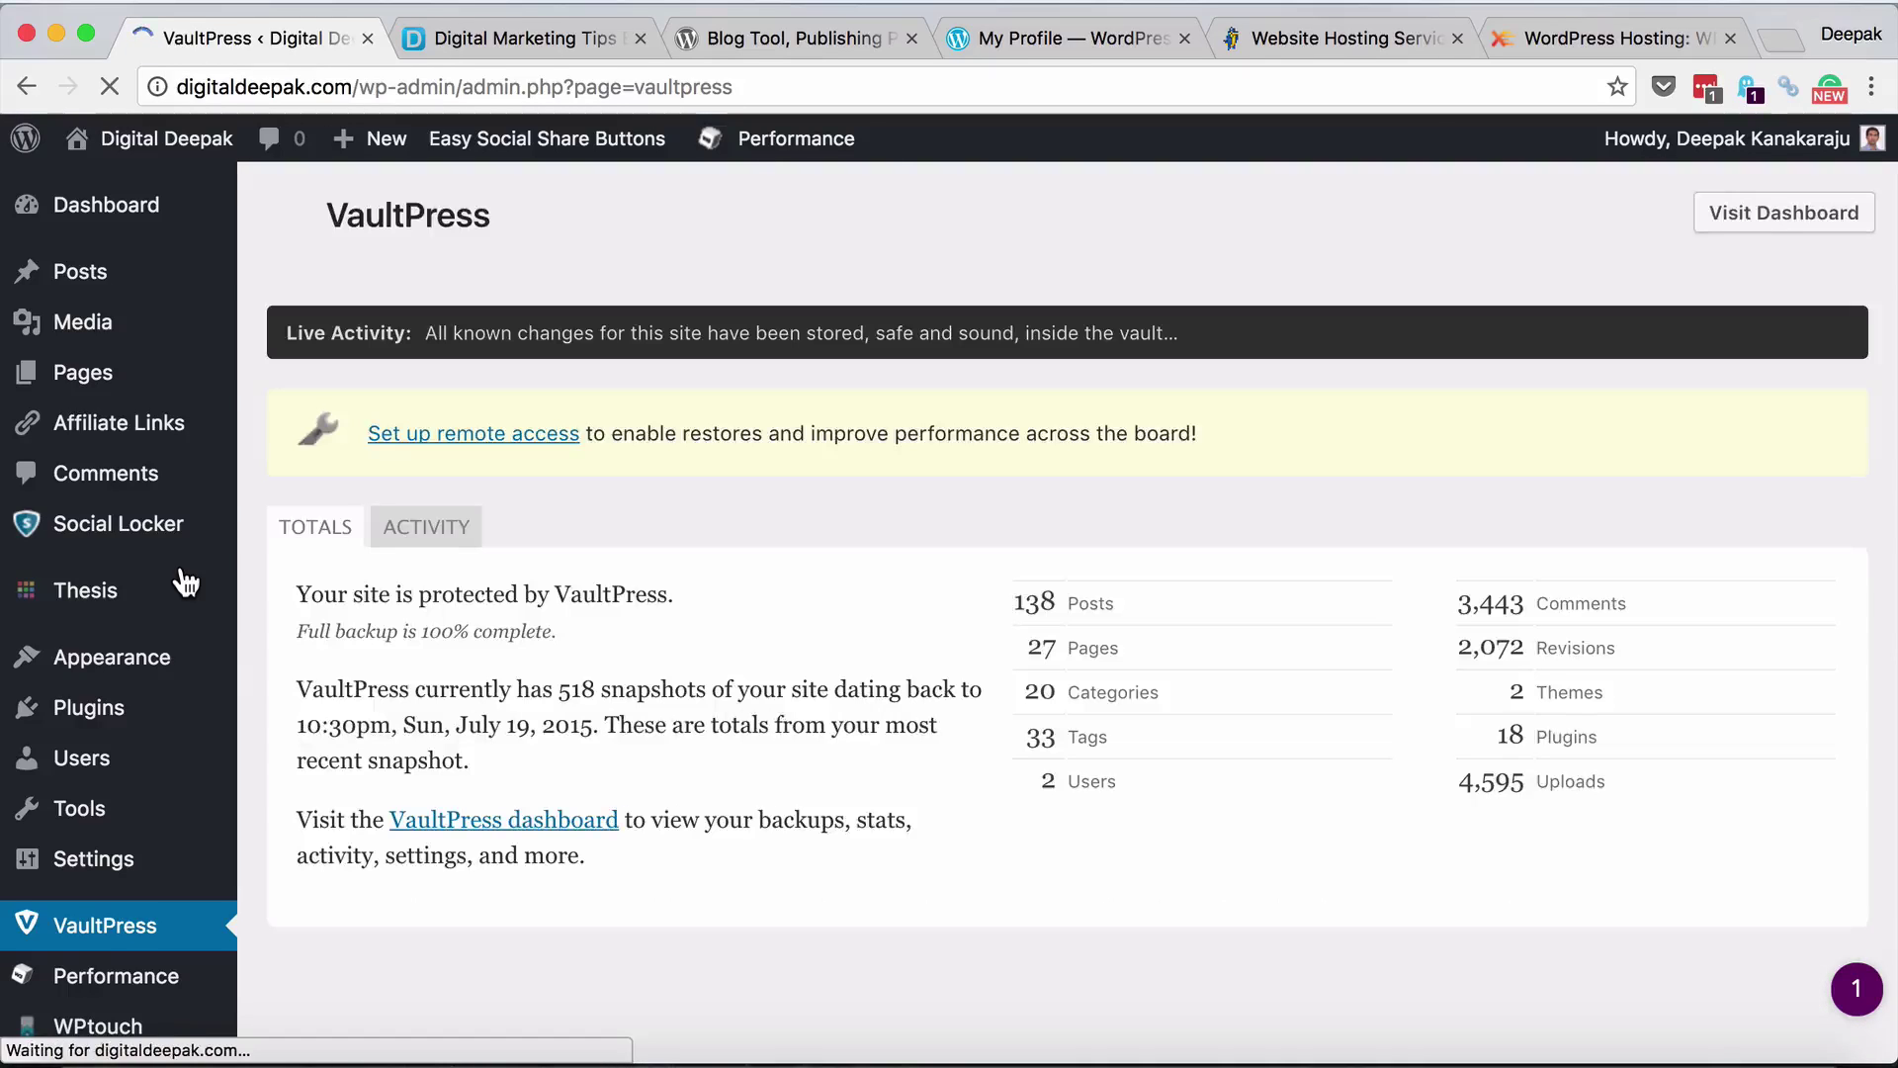
scroll(186, 583, "down", 3)
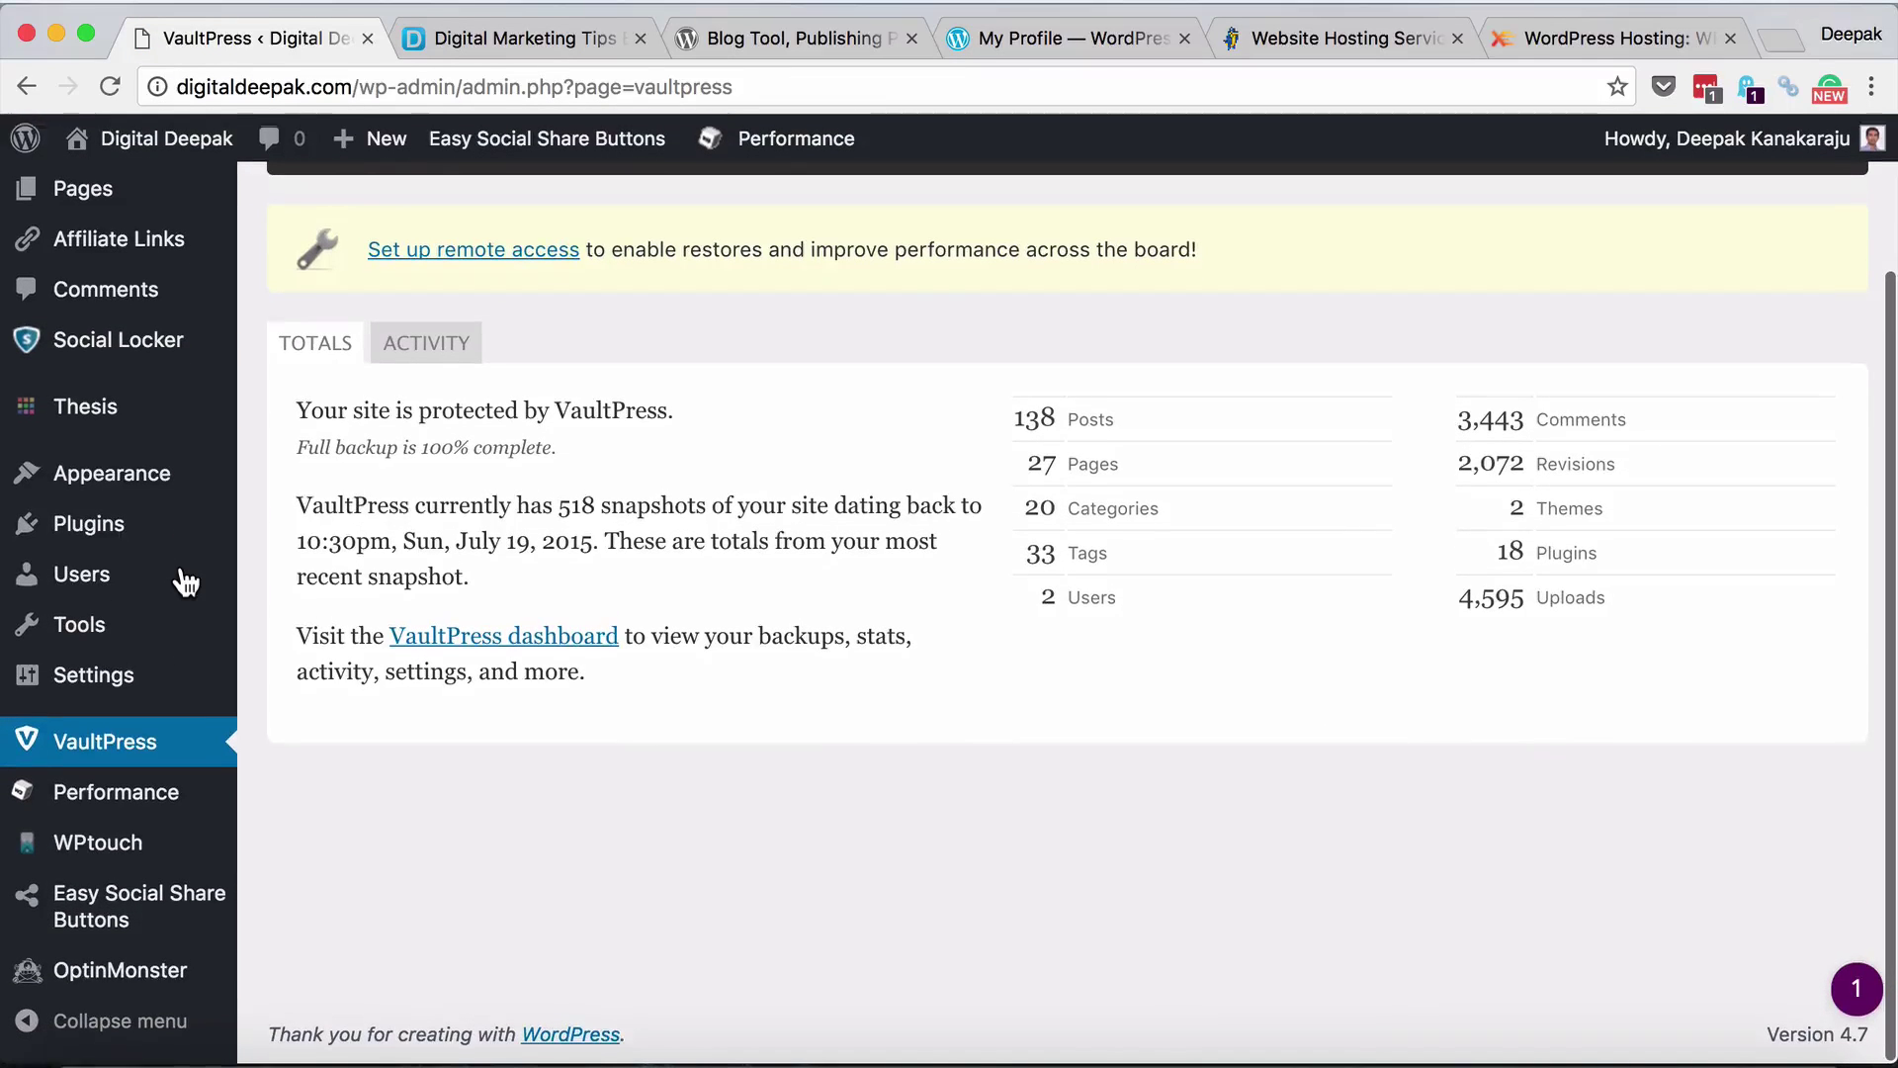
mouse_move(159, 805)
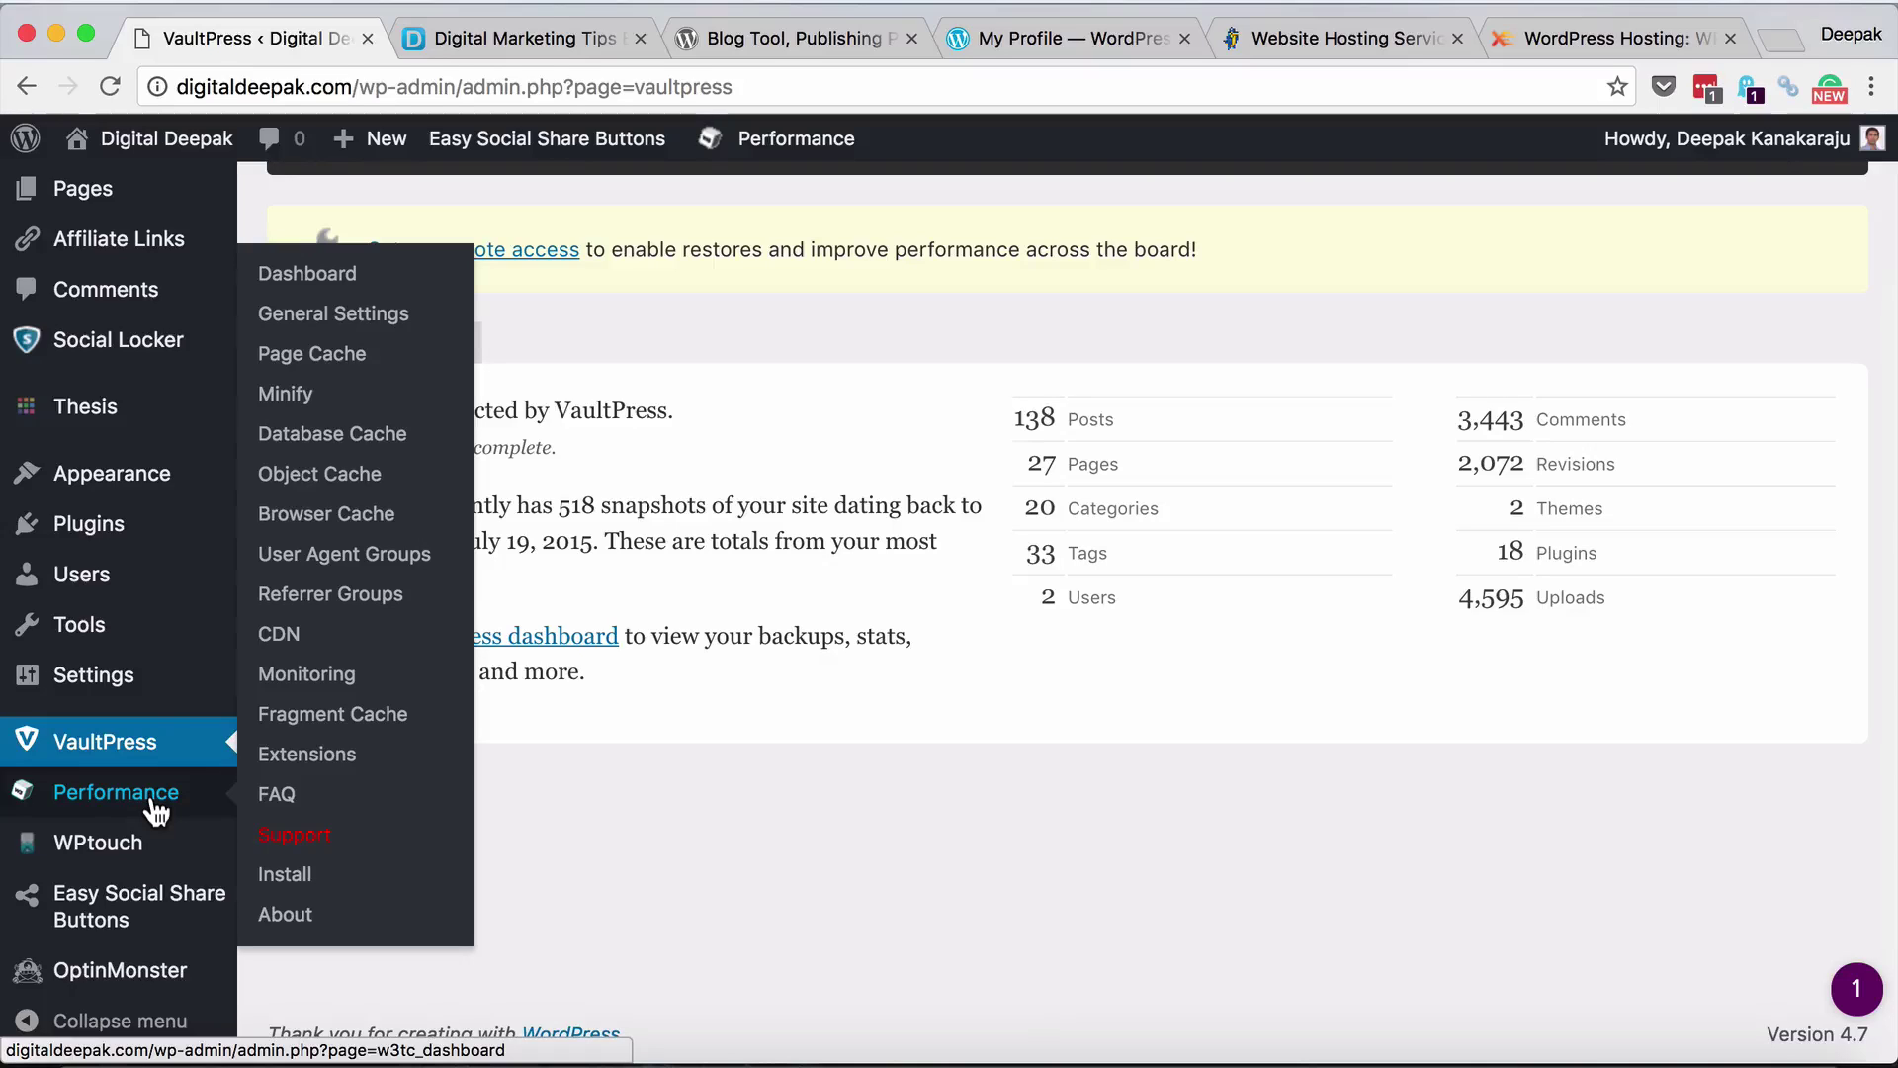
mouse_move(155, 858)
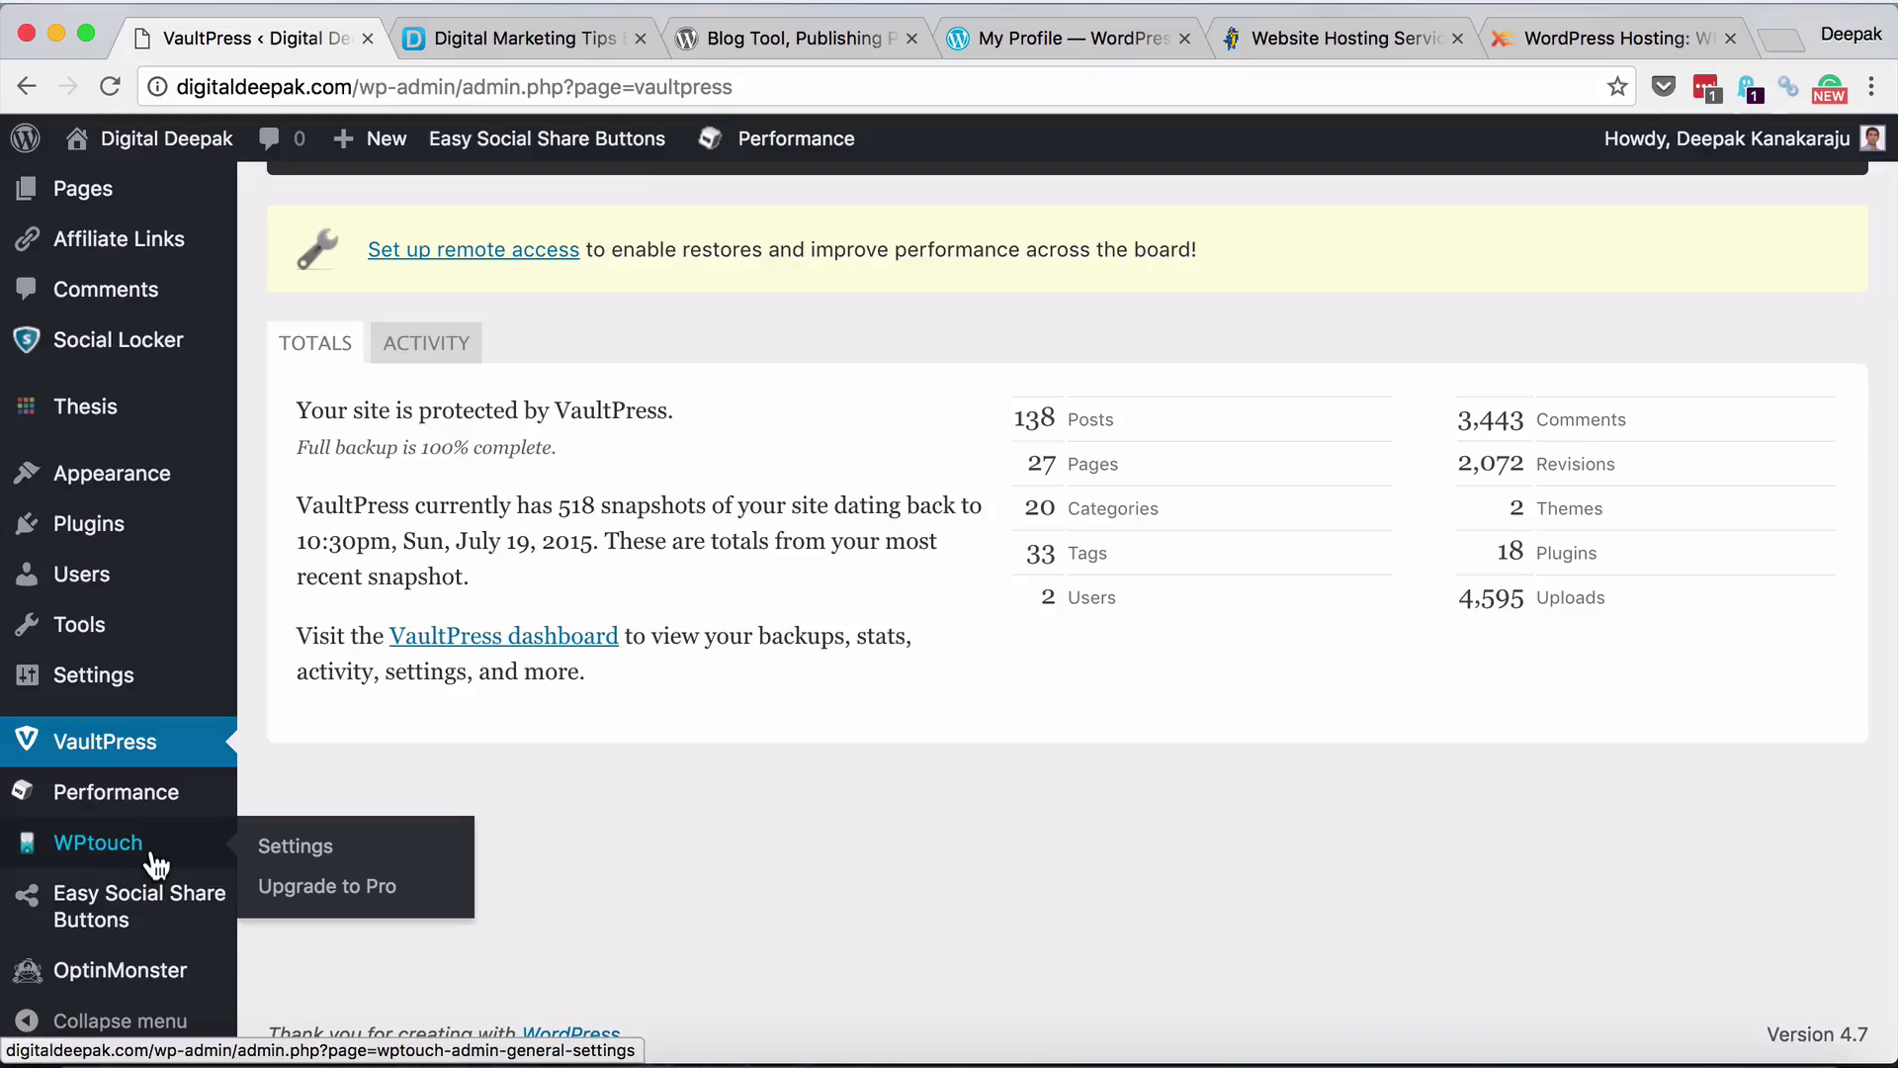
mouse_move(160, 922)
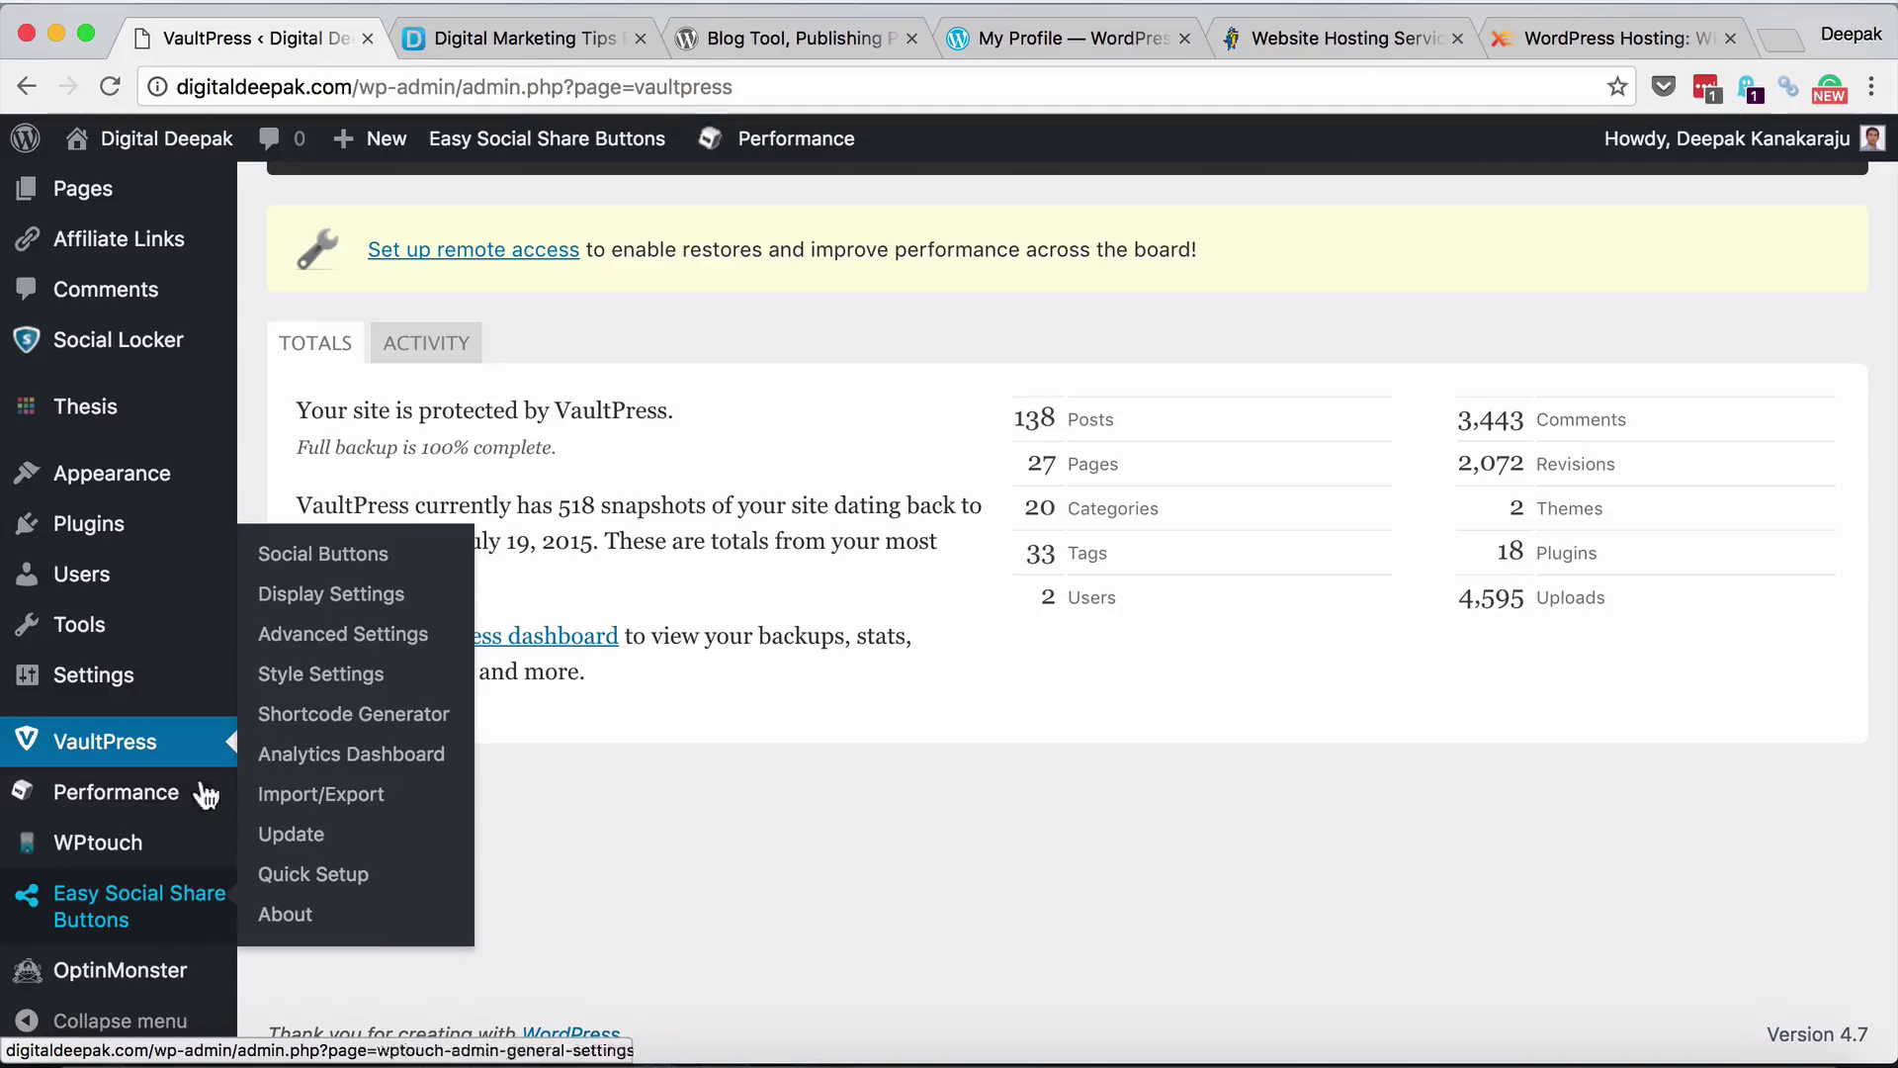
Open the site's top interview article, showing 67 shares, then return to the VaultPress tab
left_click(534, 25)
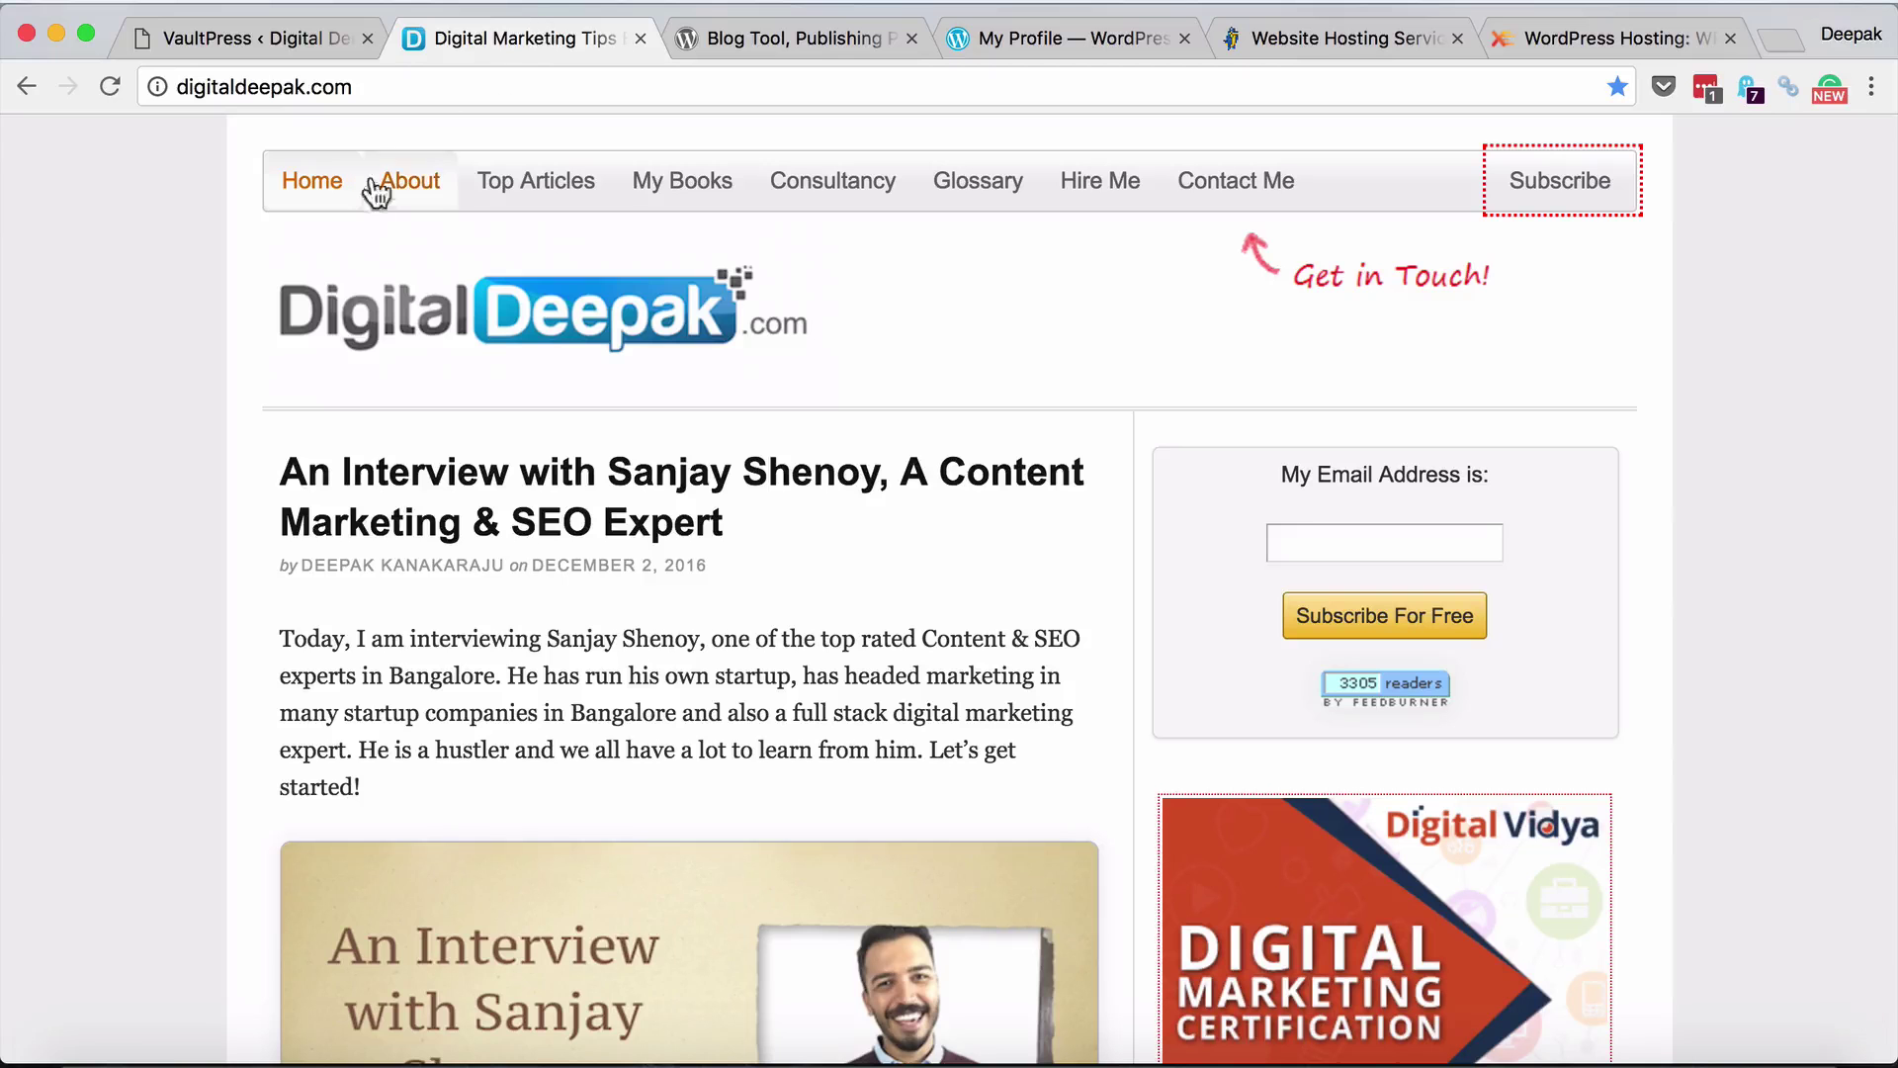
left_click(387, 464)
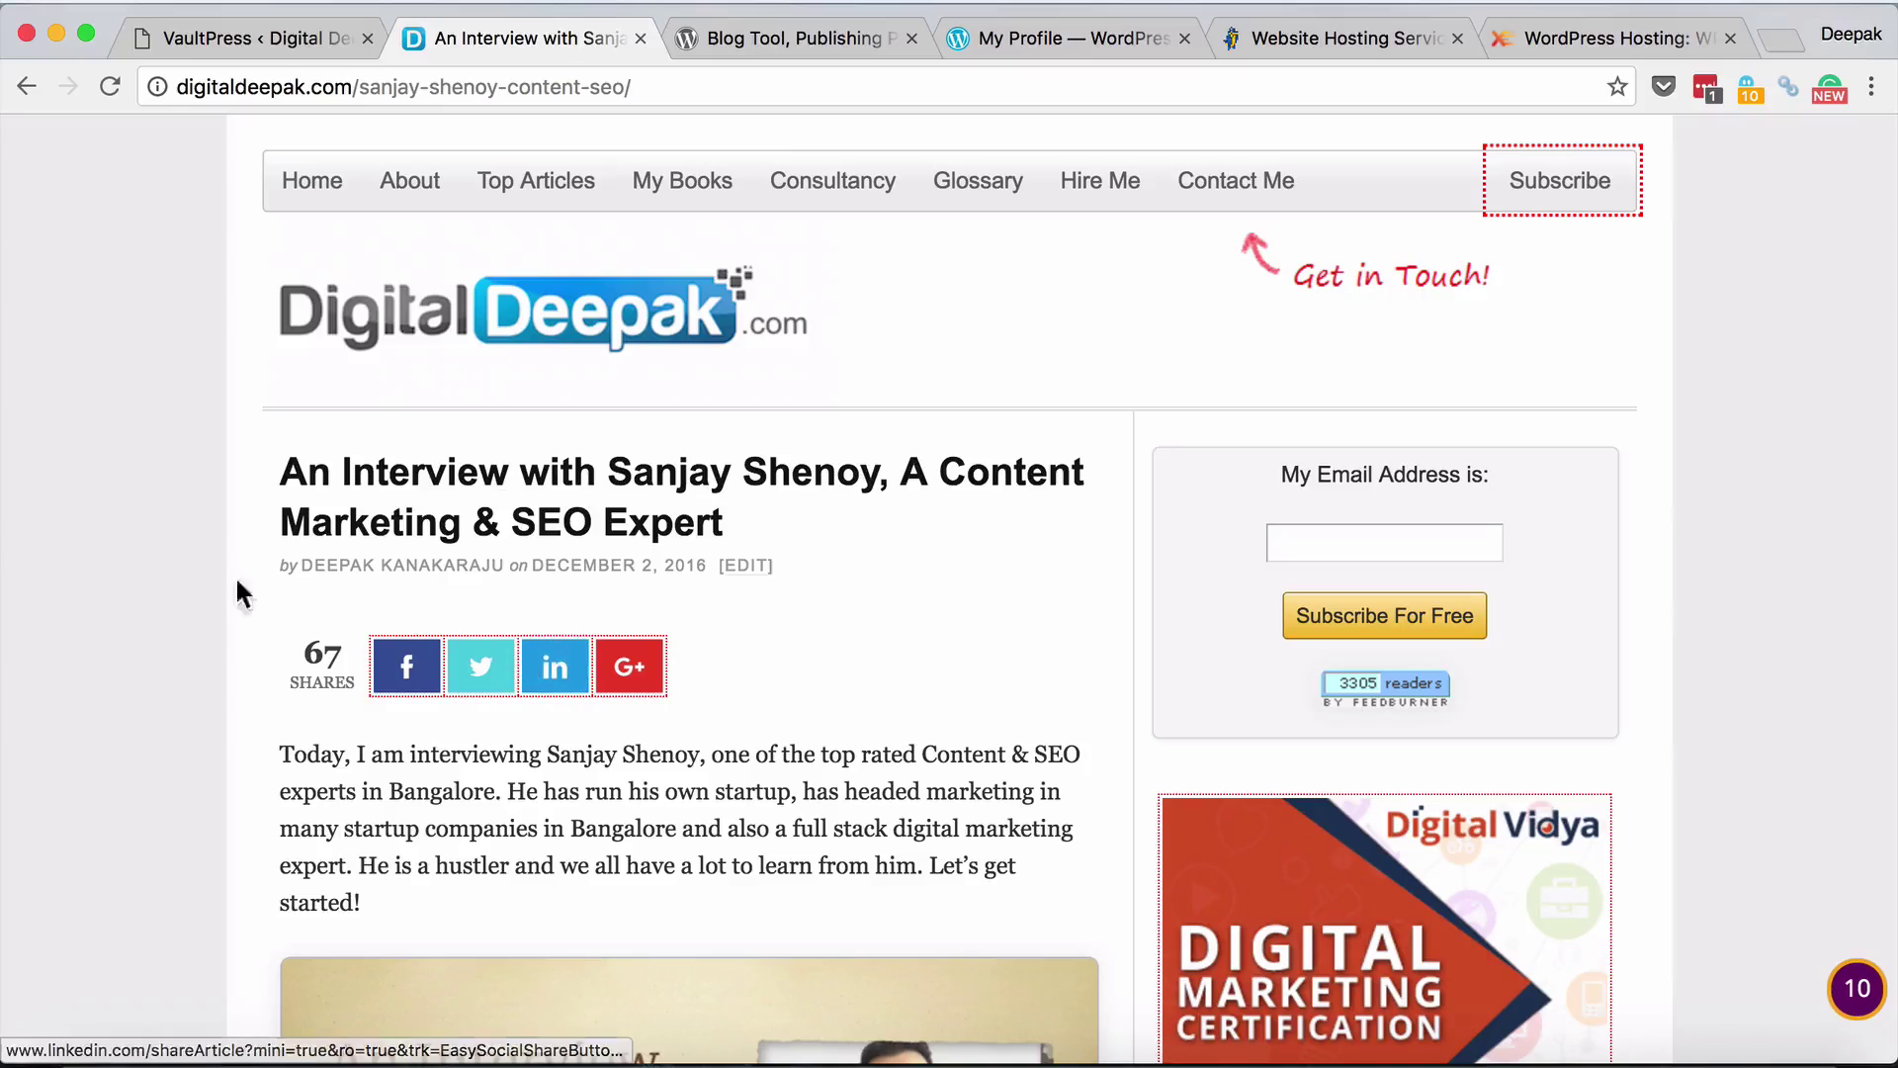
left_click(283, 37)
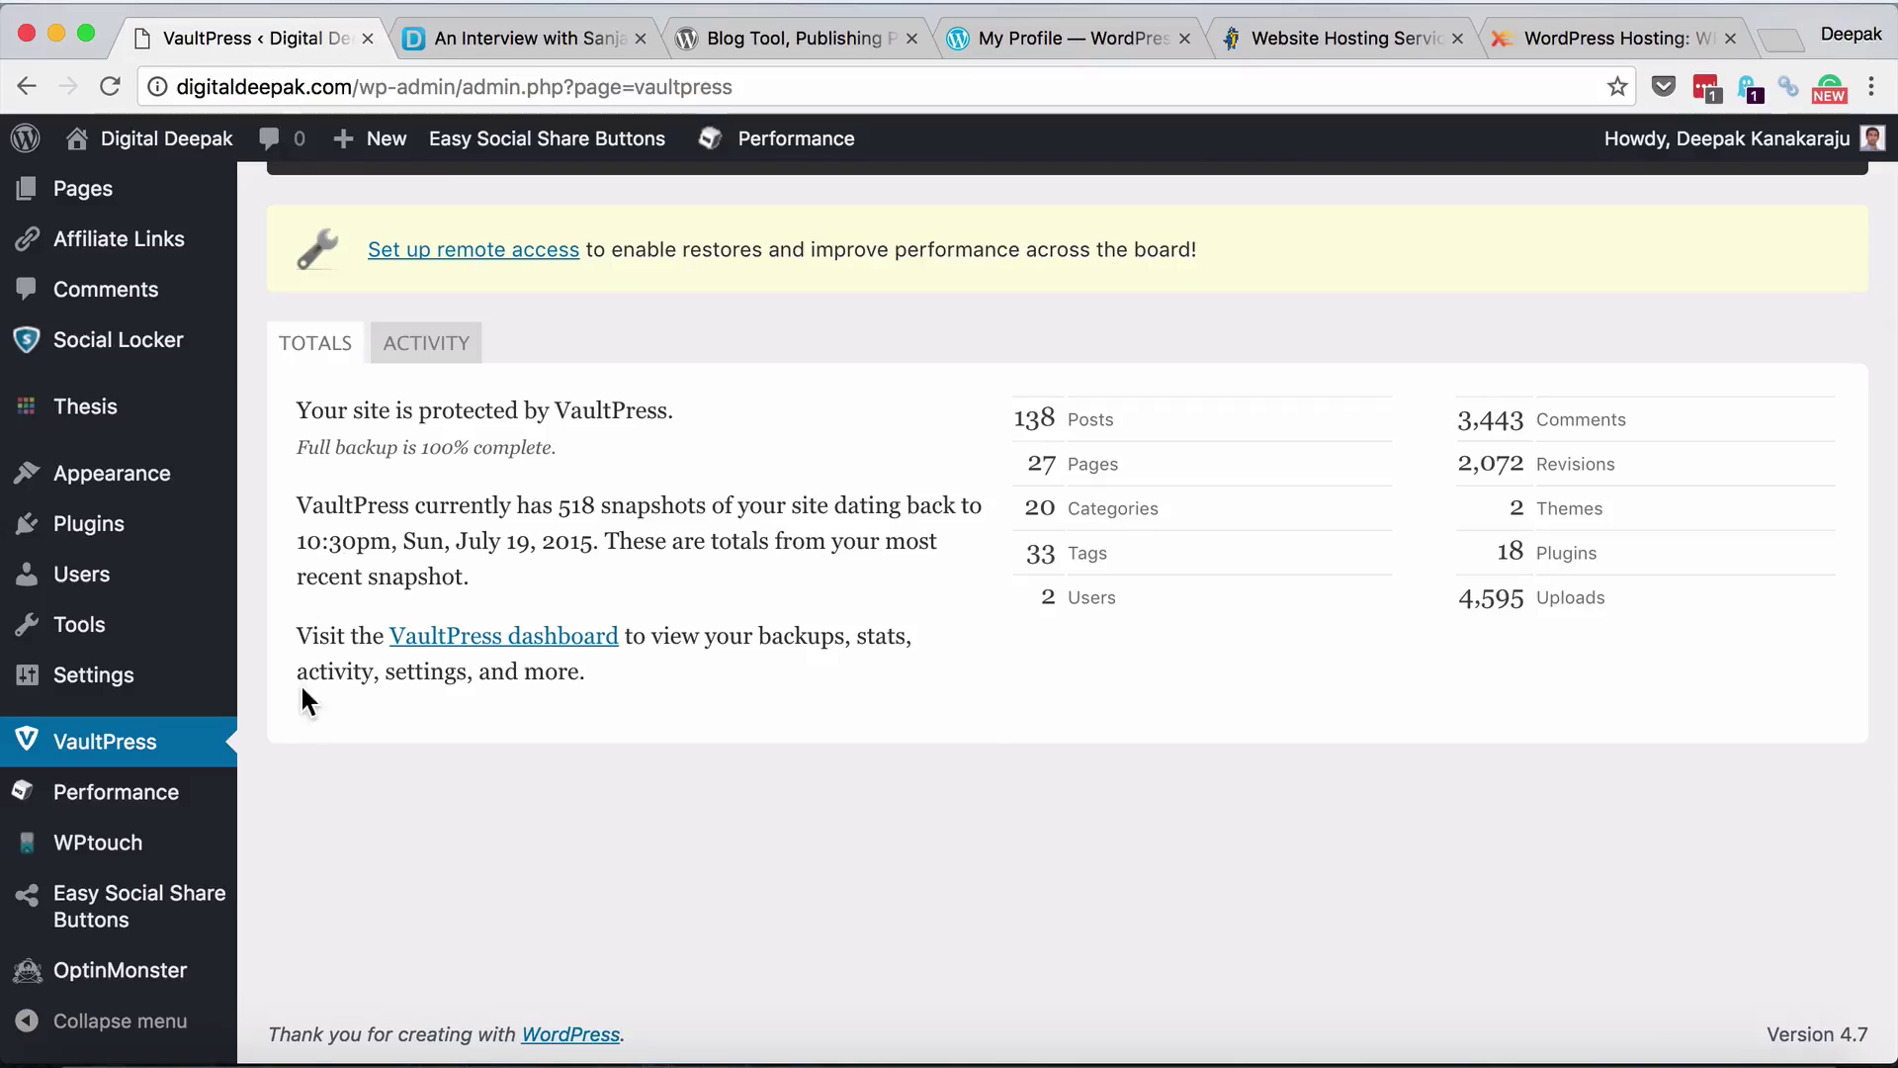
mouse_move(212, 930)
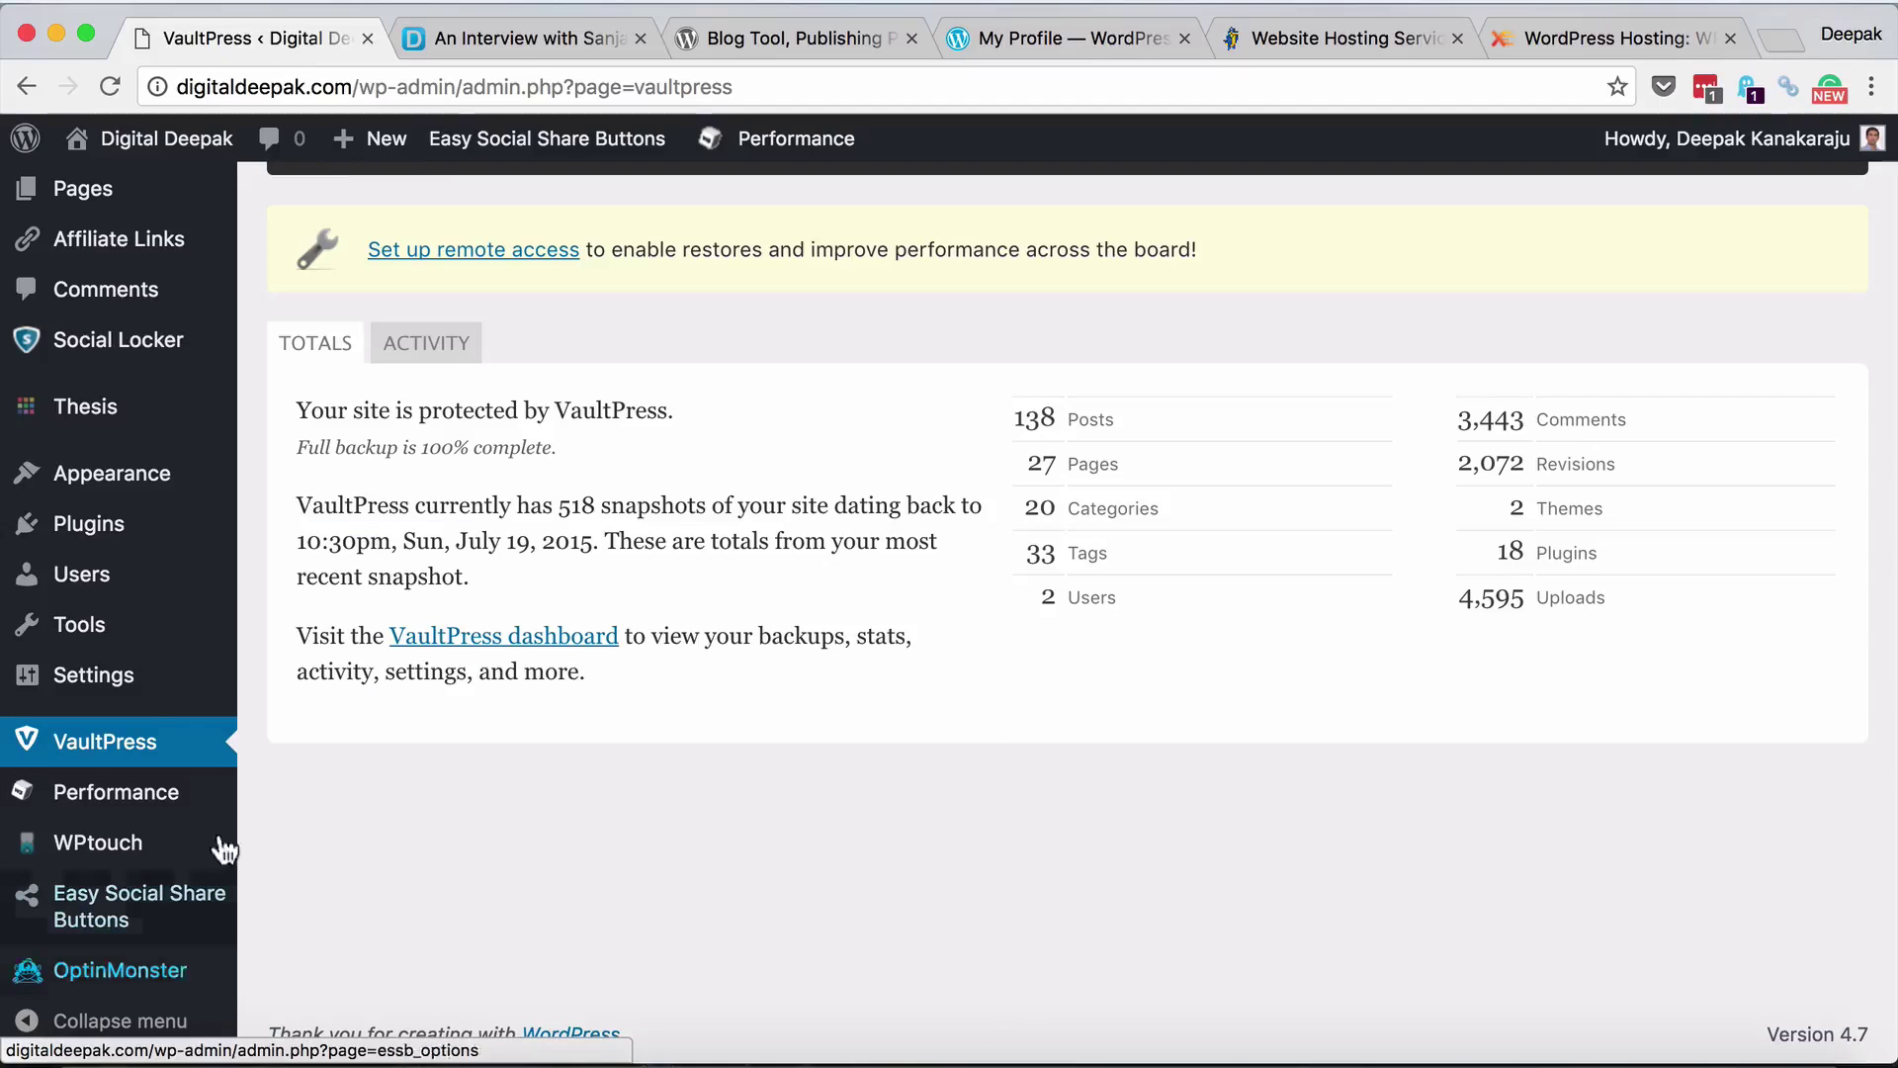
Open and dismiss the article's Free Digital Marketing Training signup popup, then return to VaultPress
left_click(519, 39)
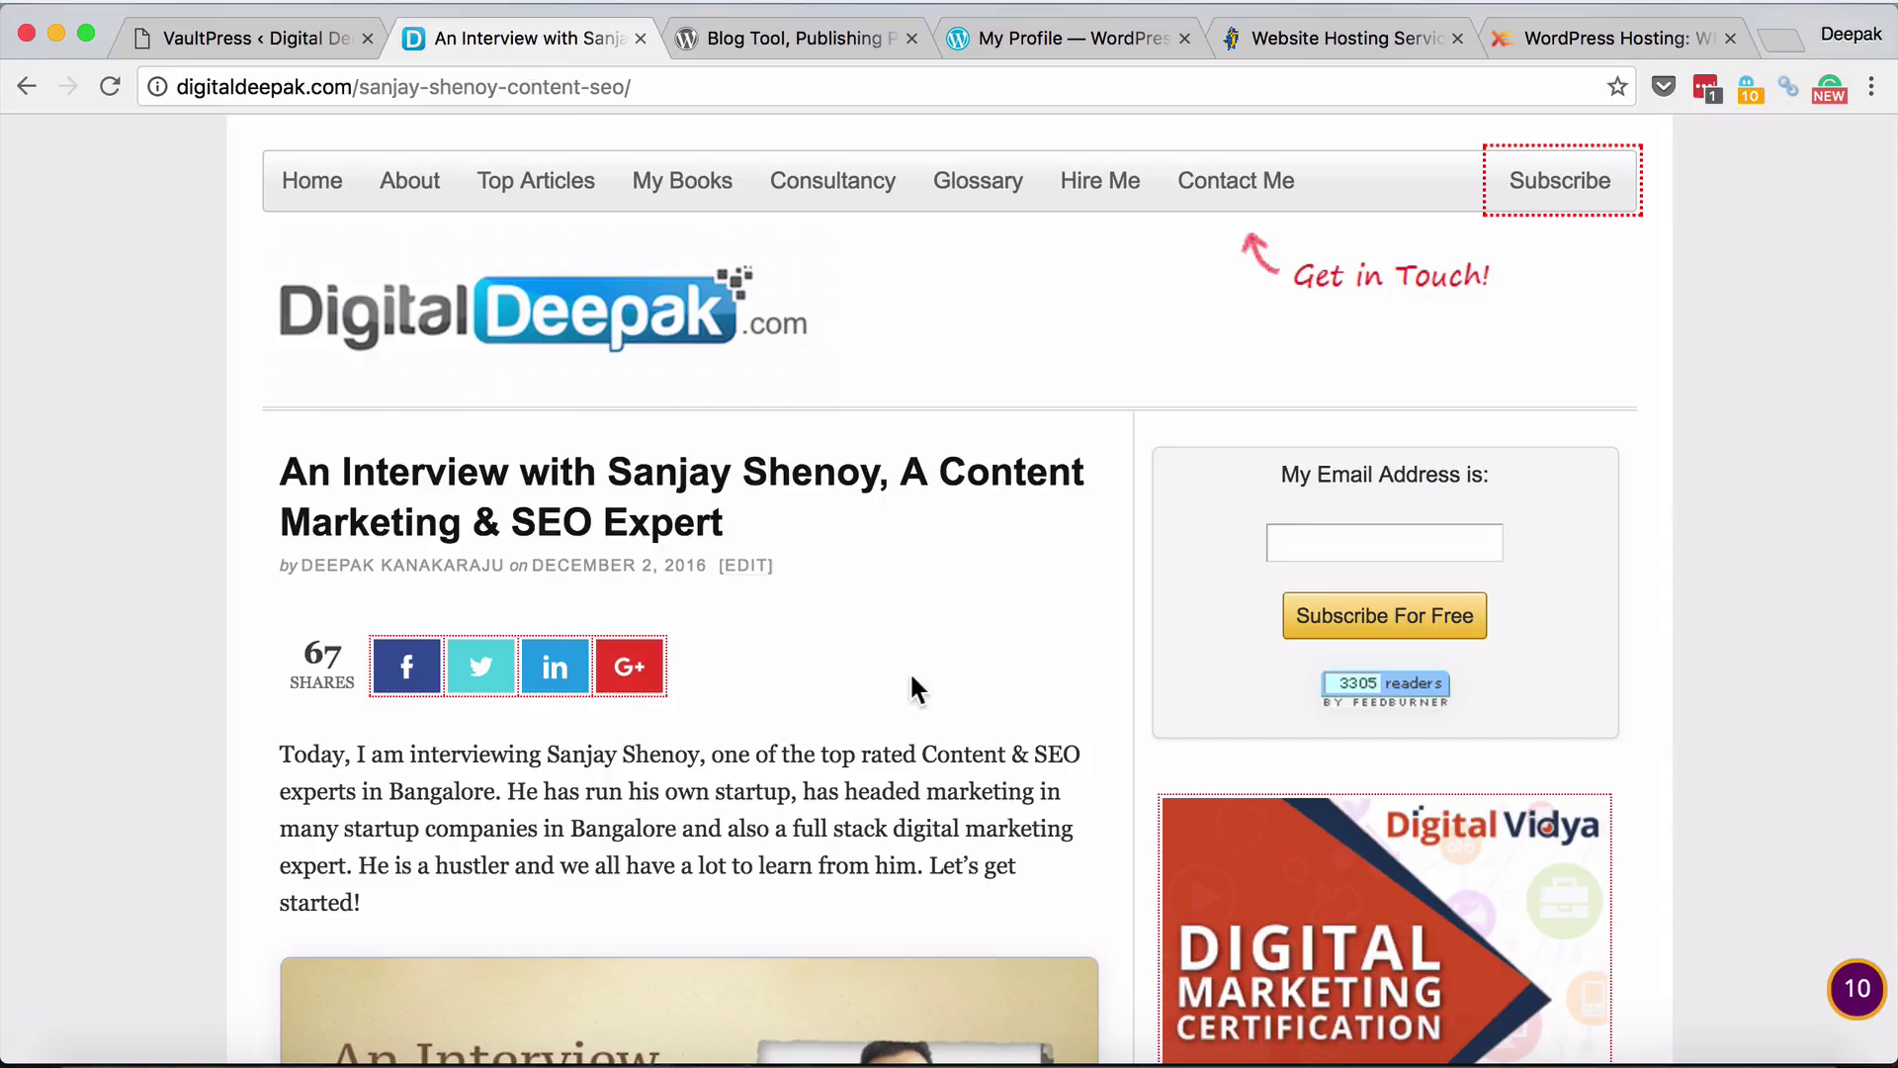
scroll(909, 671, "down", 9)
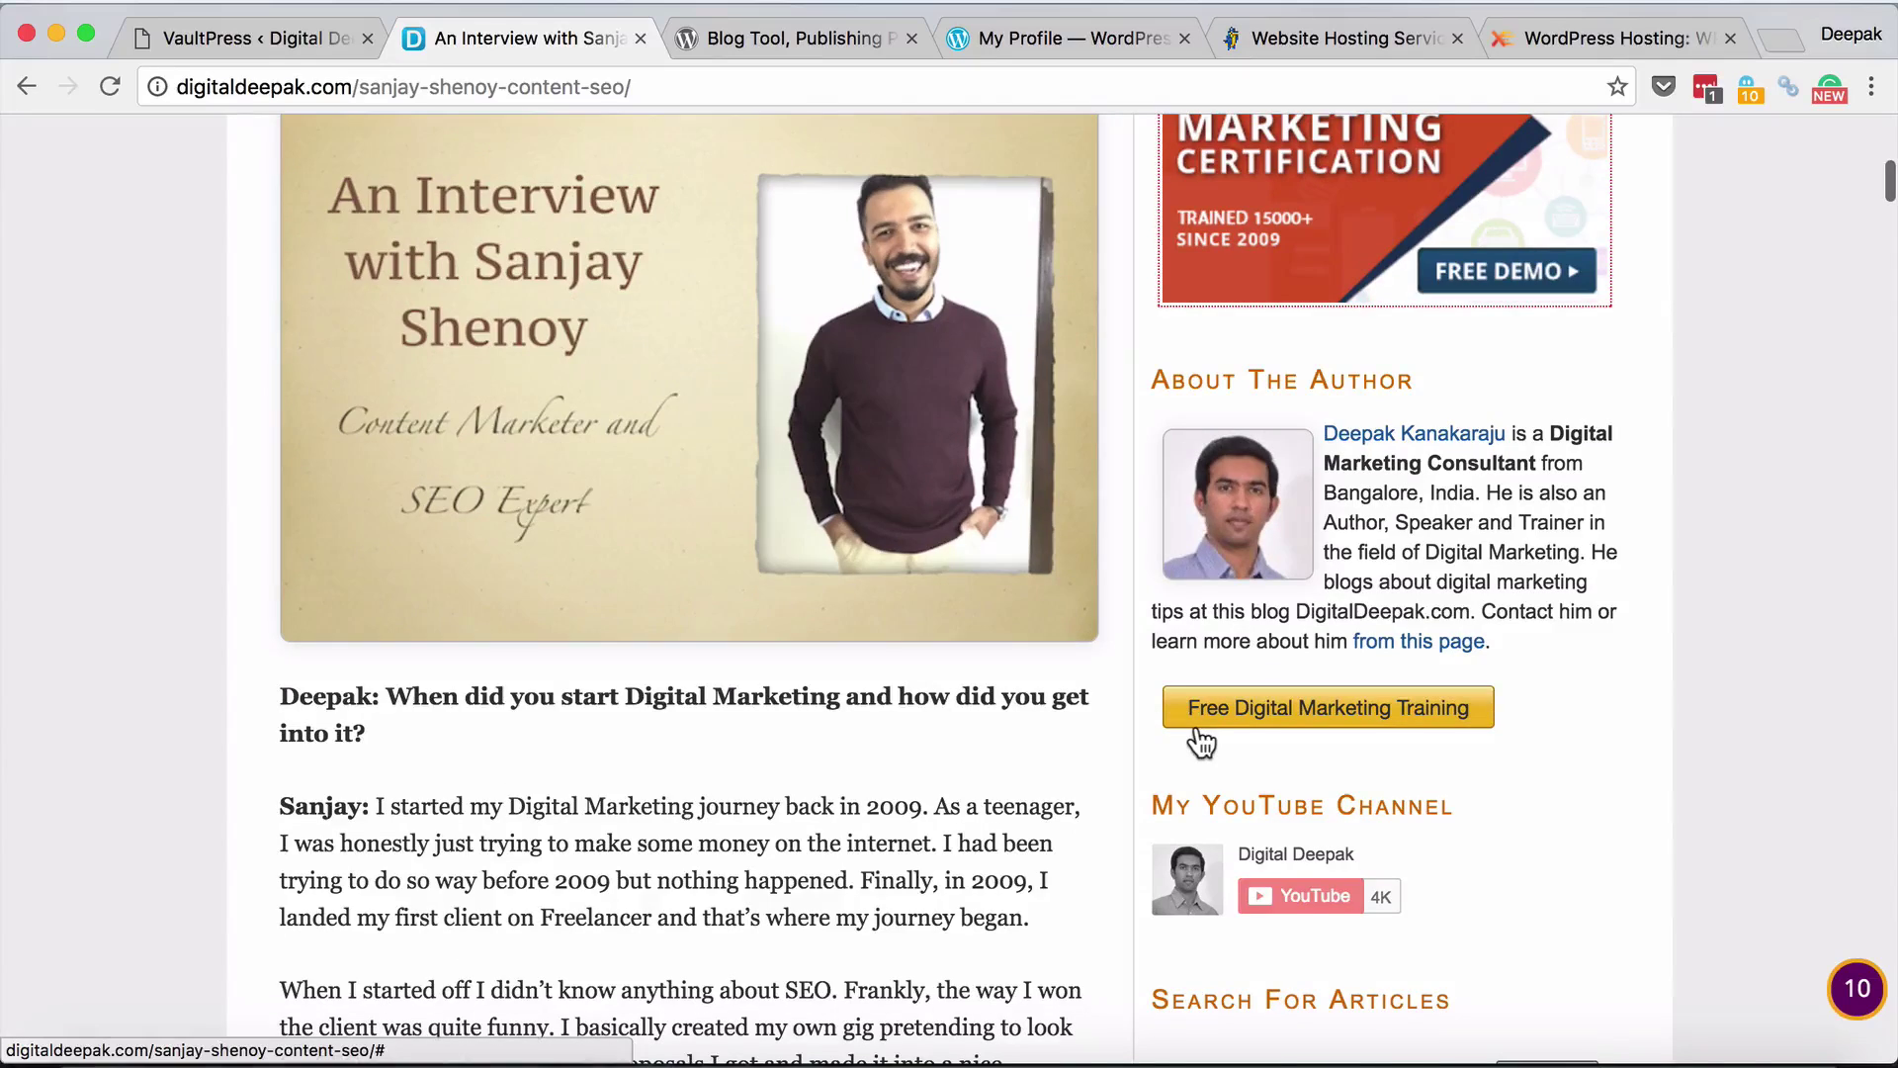
left_click(1197, 726)
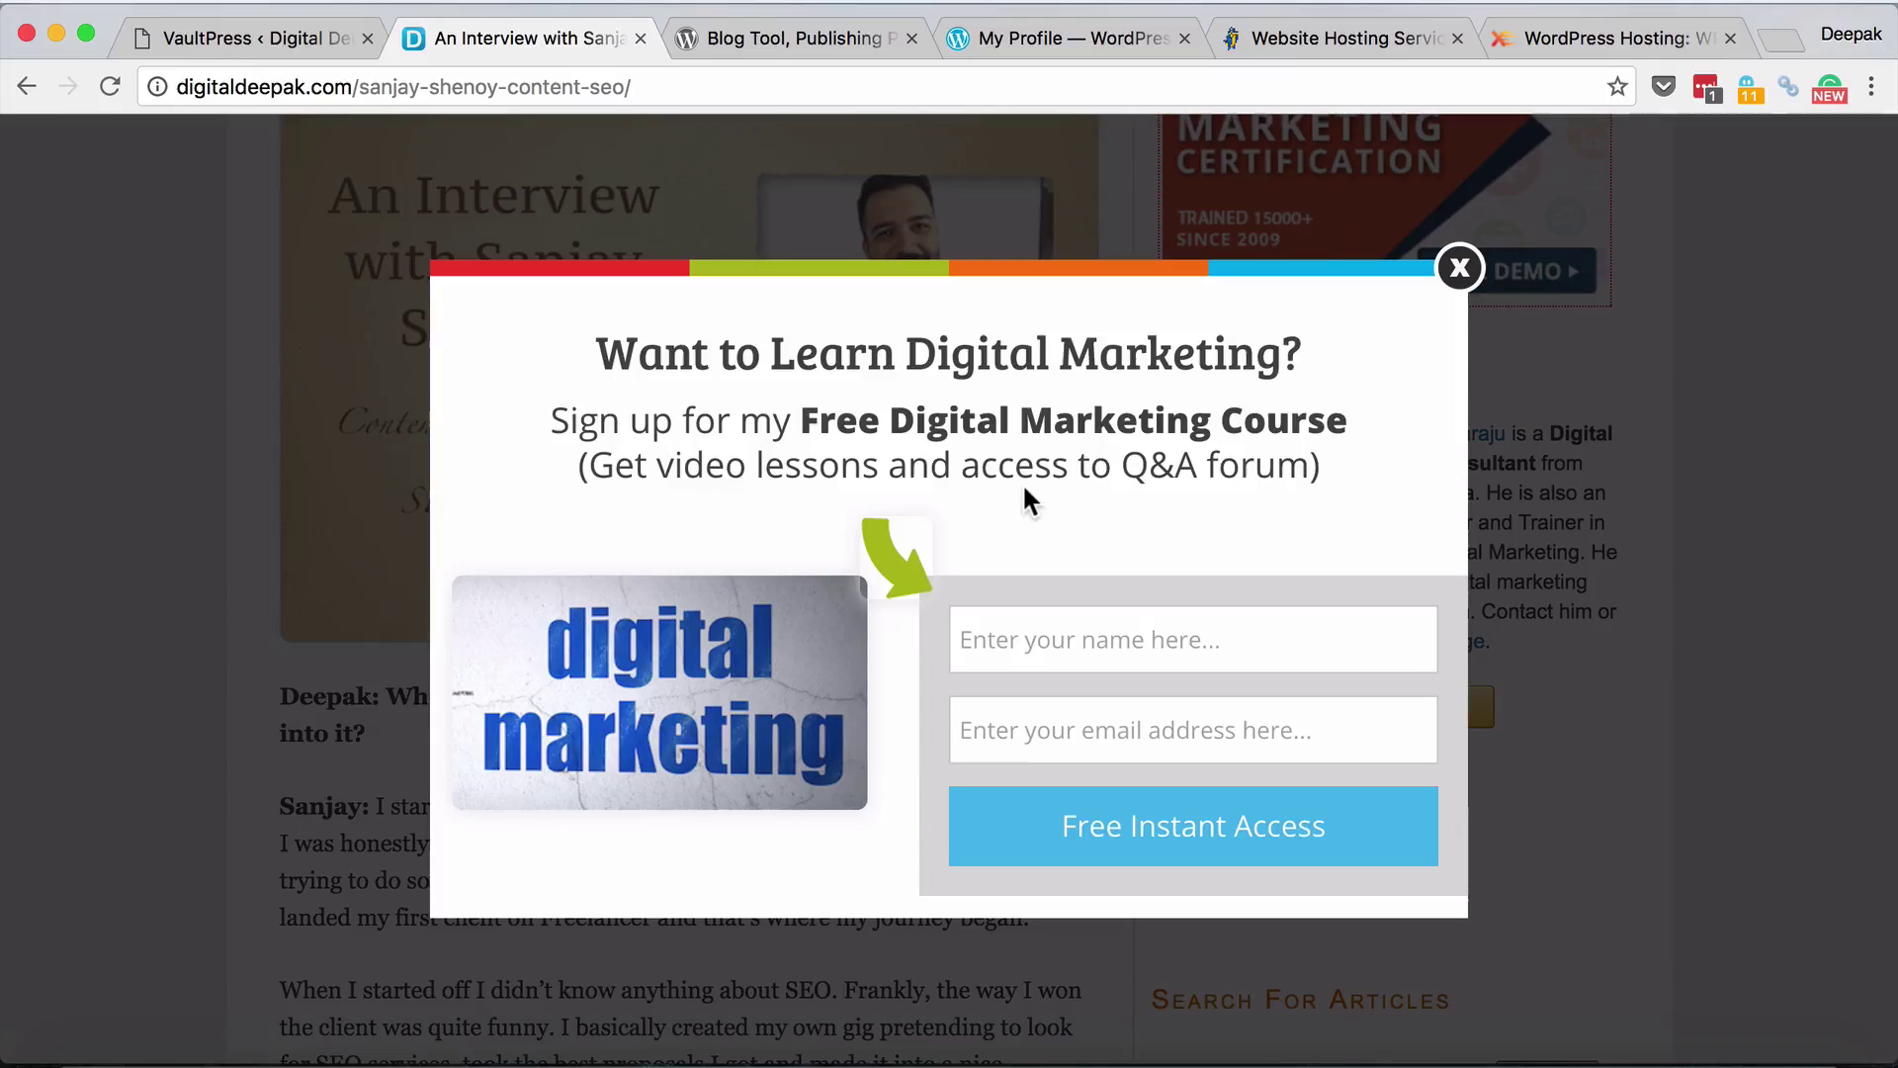
left_click(1459, 268)
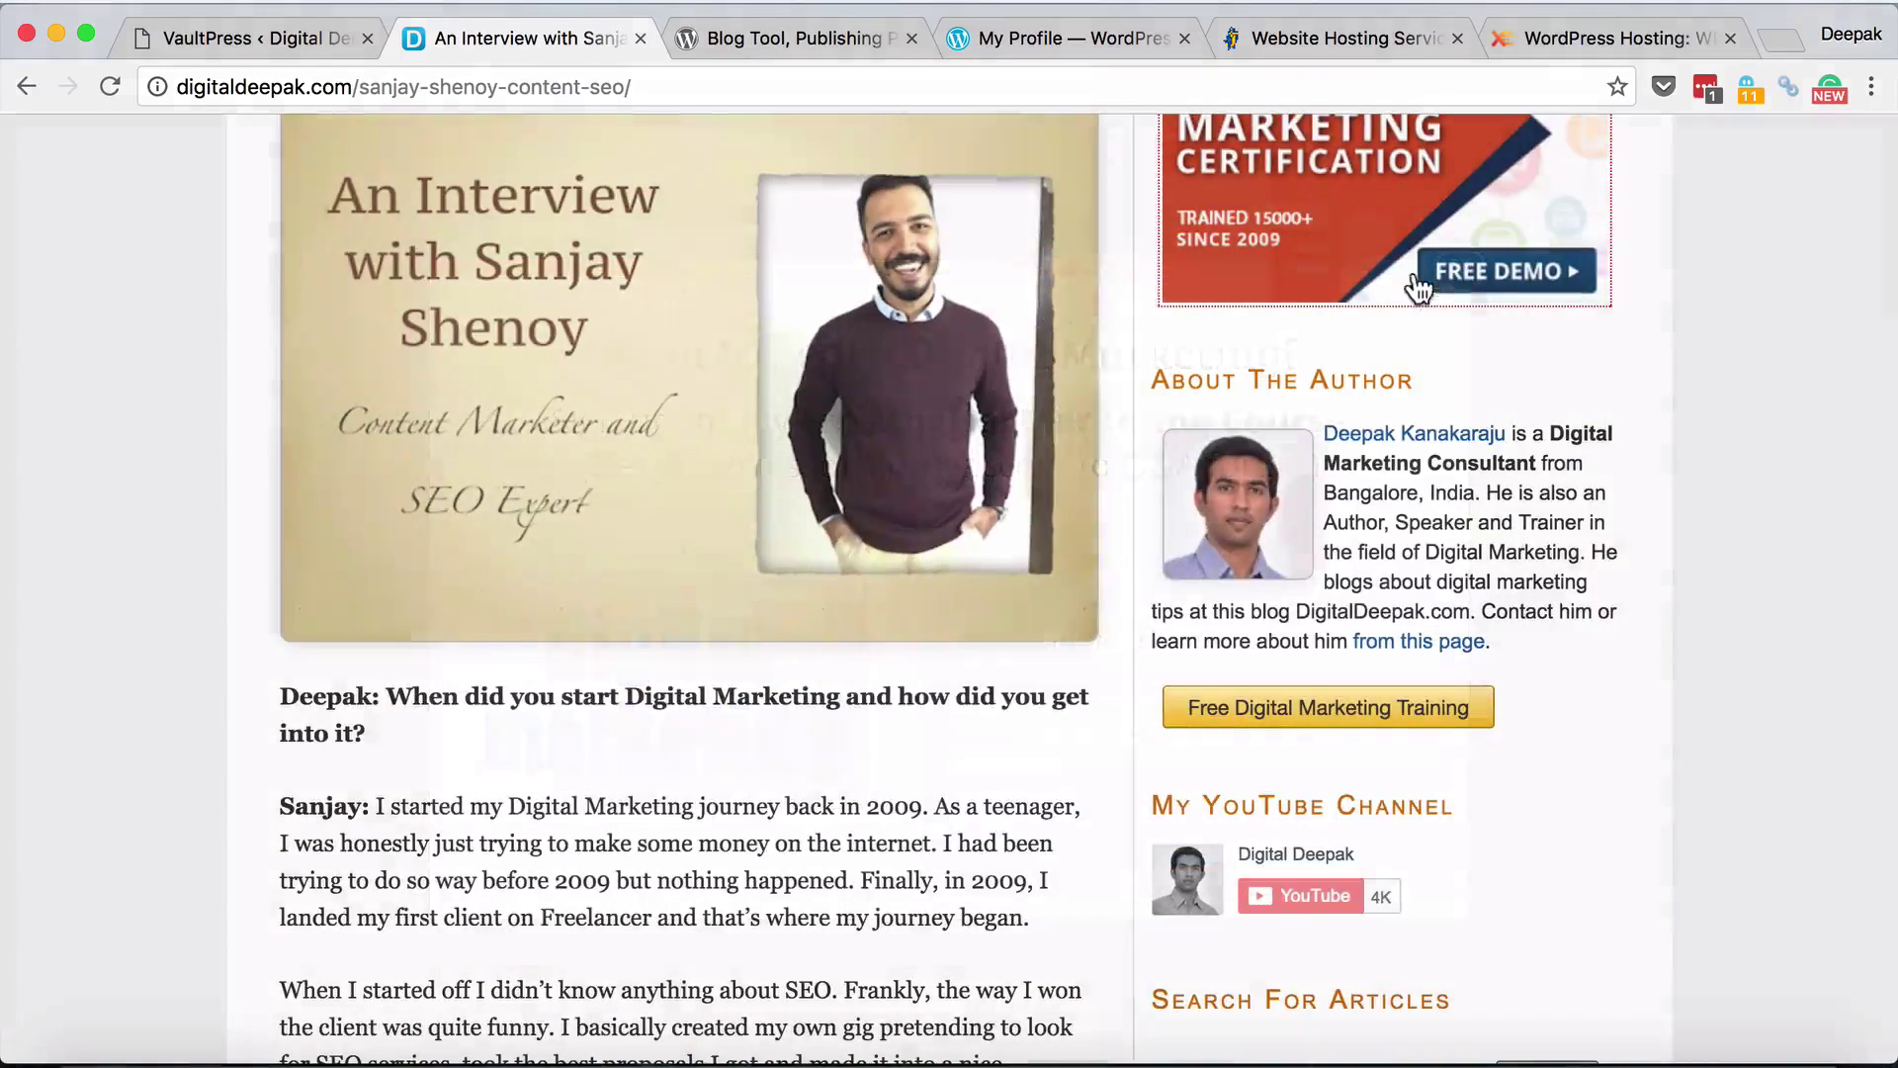
left_click(287, 49)
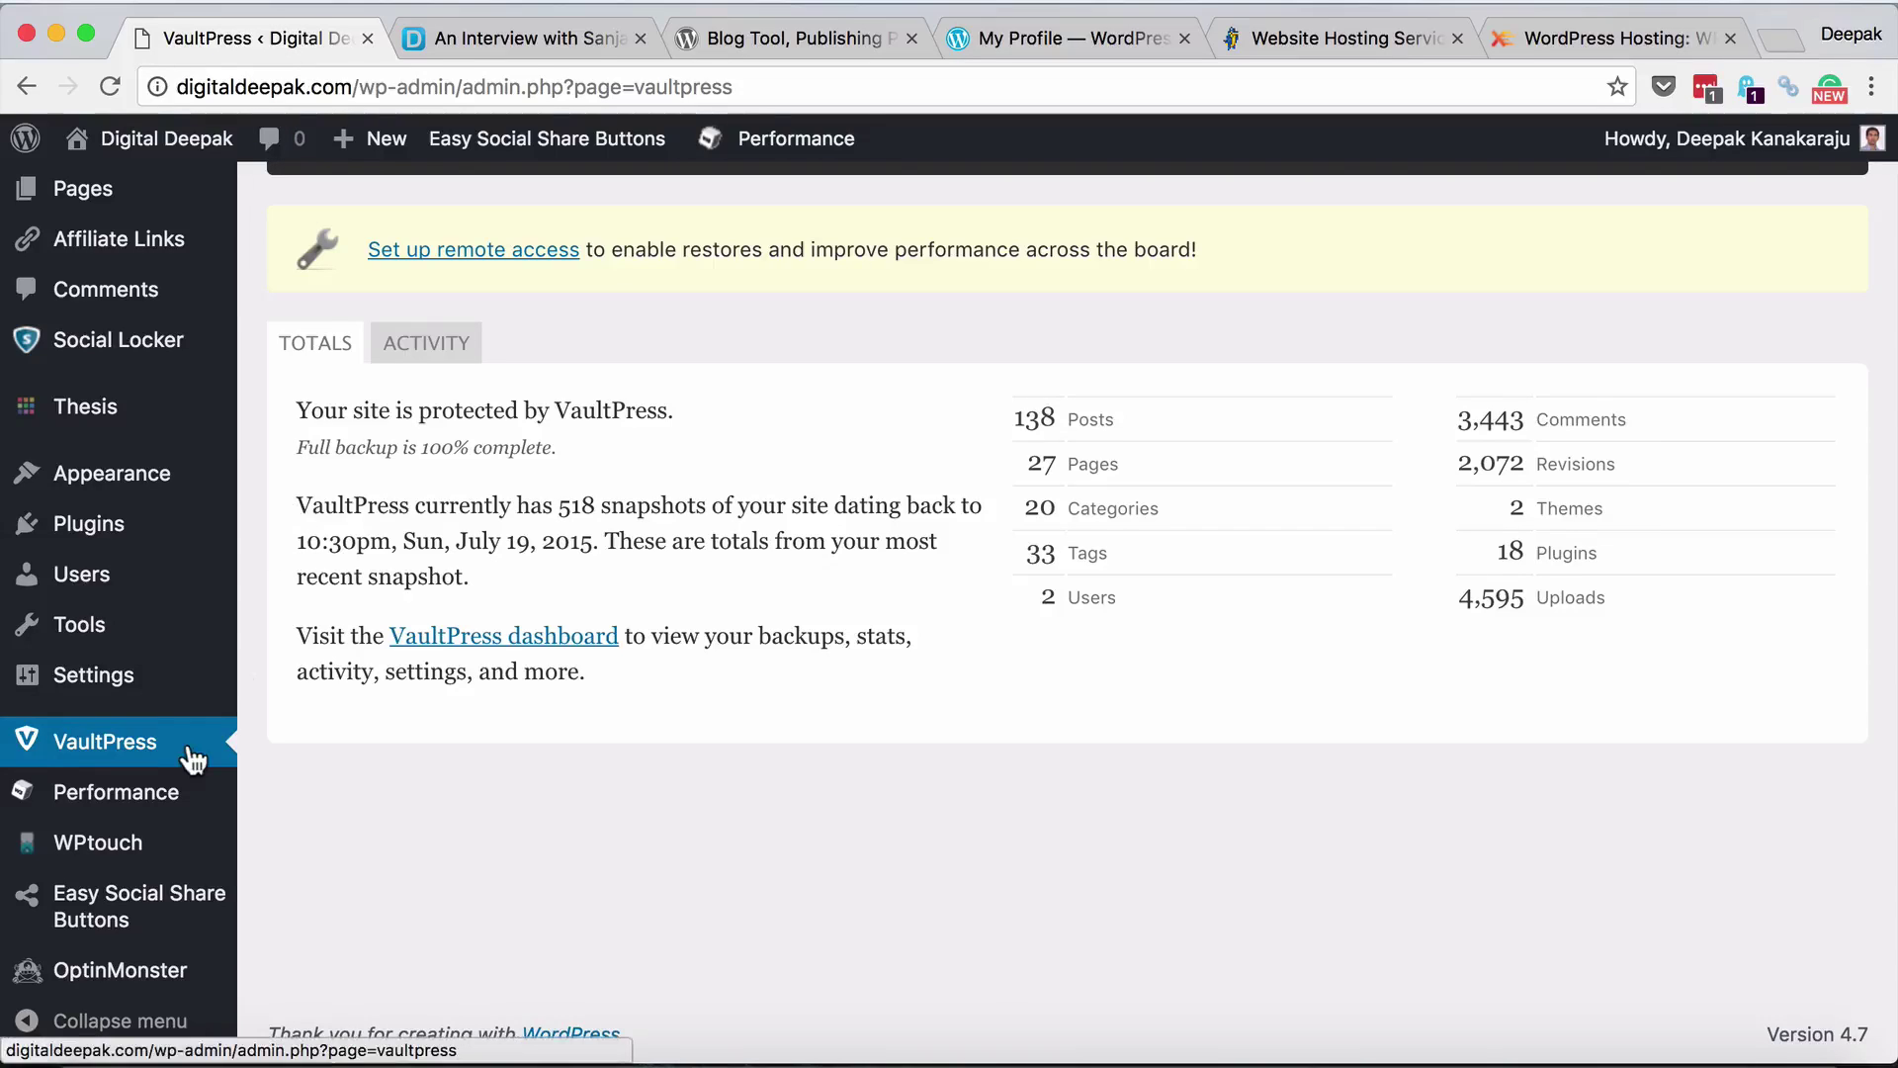
Go to the admin Dashboard showing 138 posts, 20 pages and 2,665 comments
scroll(185, 620, "up", 4)
mouse_move(184, 621)
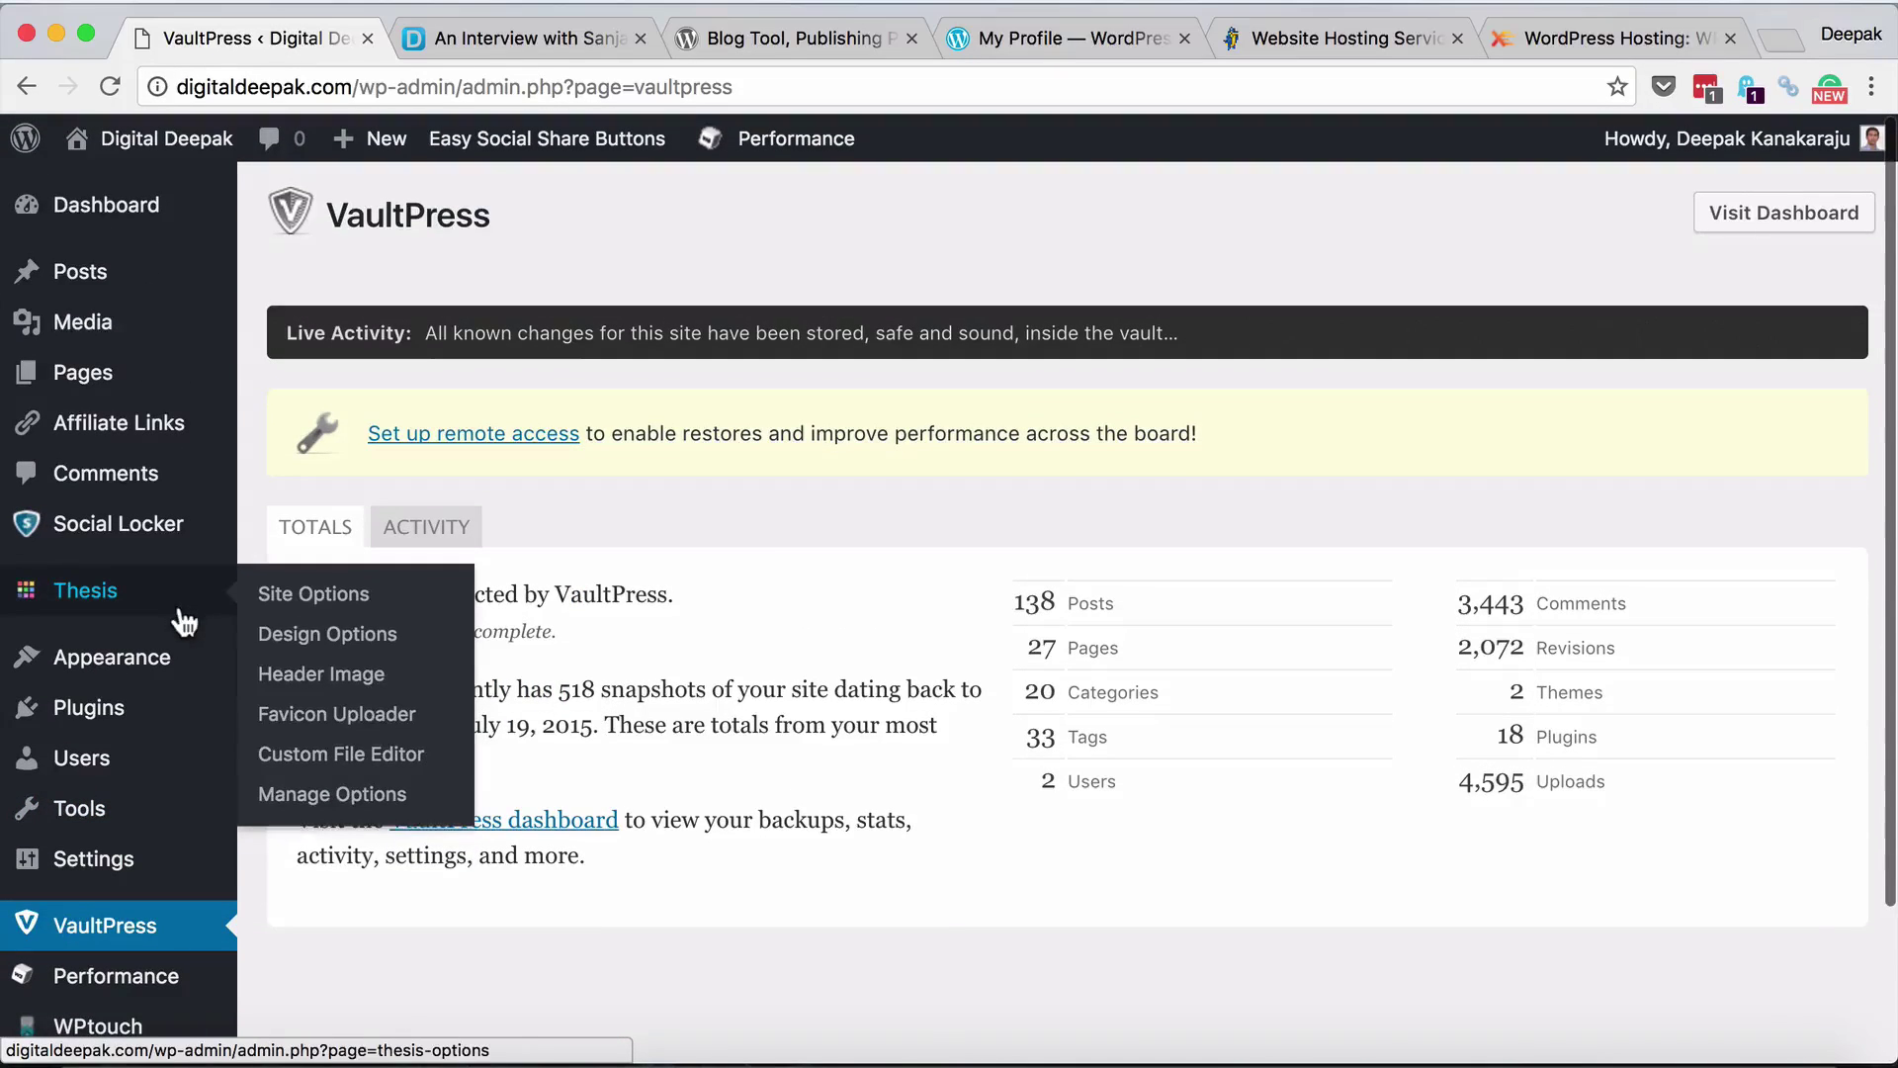
left_click(139, 223)
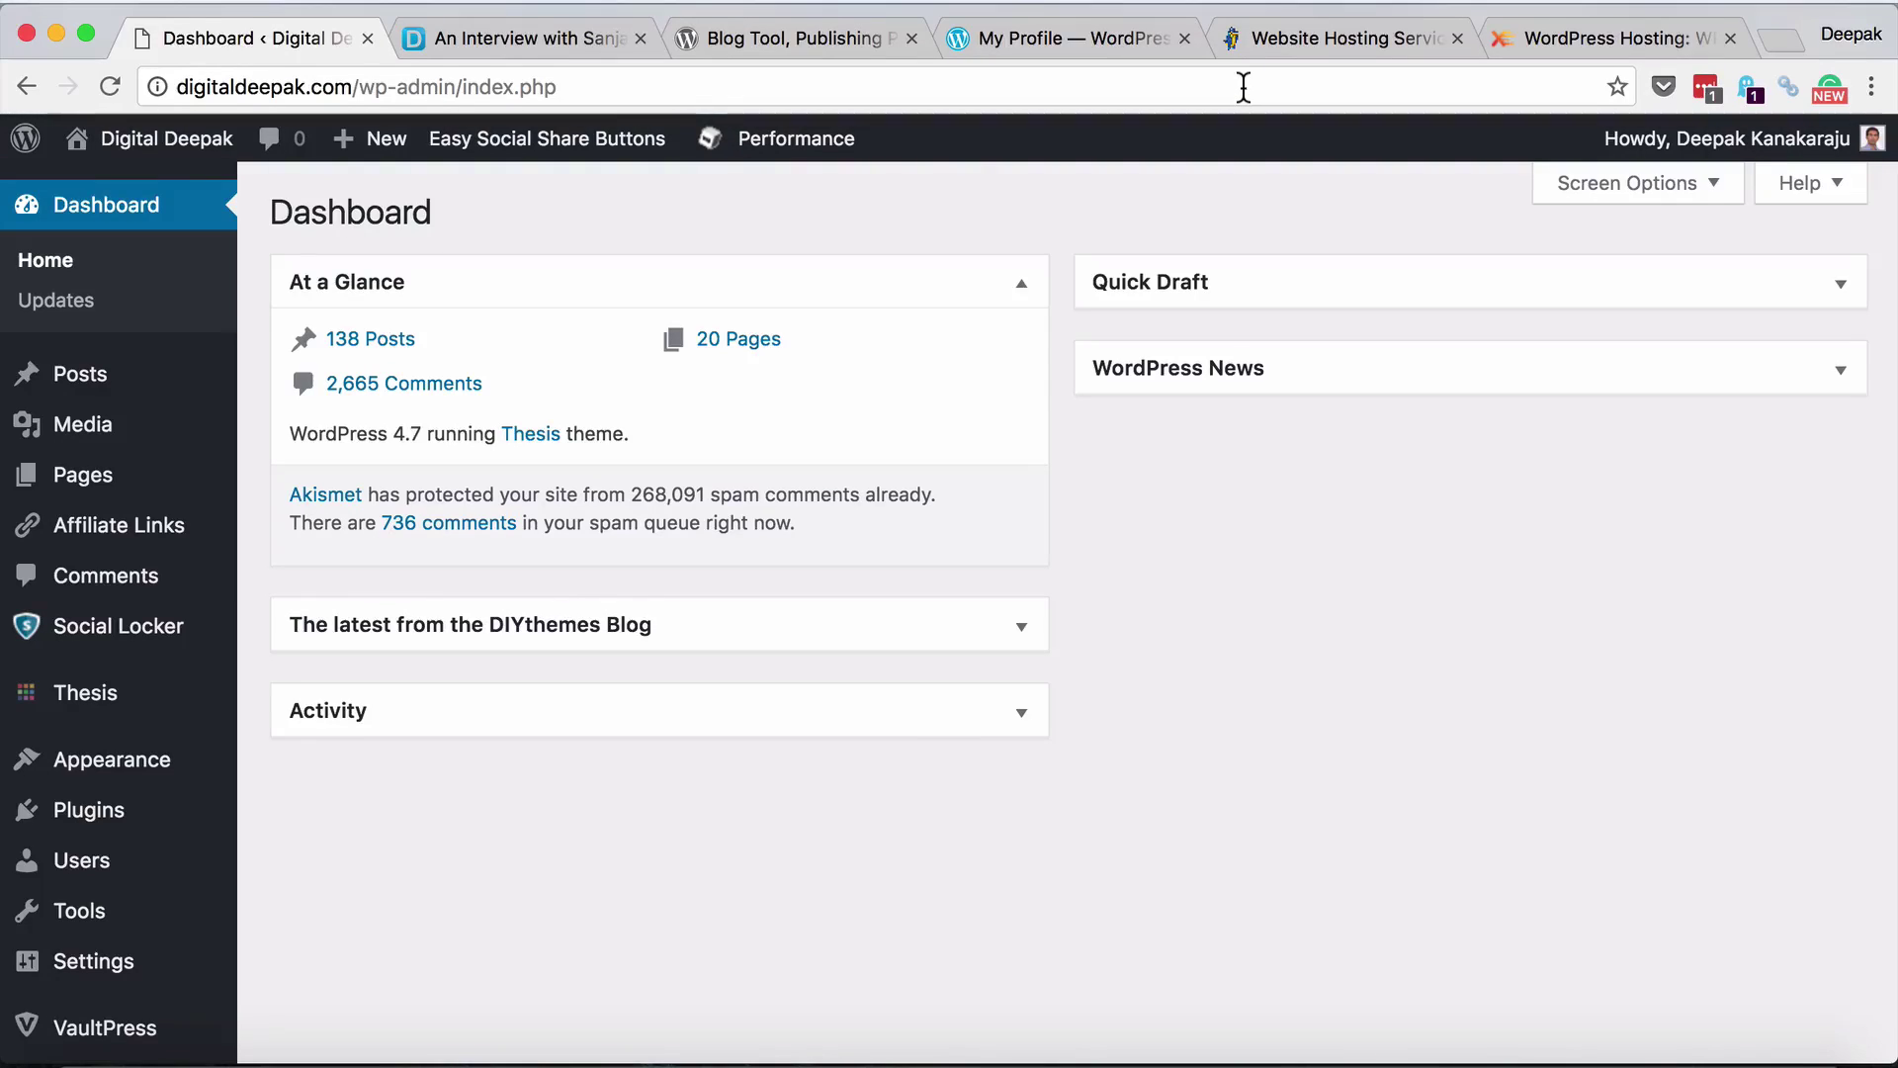
Open WPX Hosting's WordPress Hosting plans and pricing page
left_click(1534, 29)
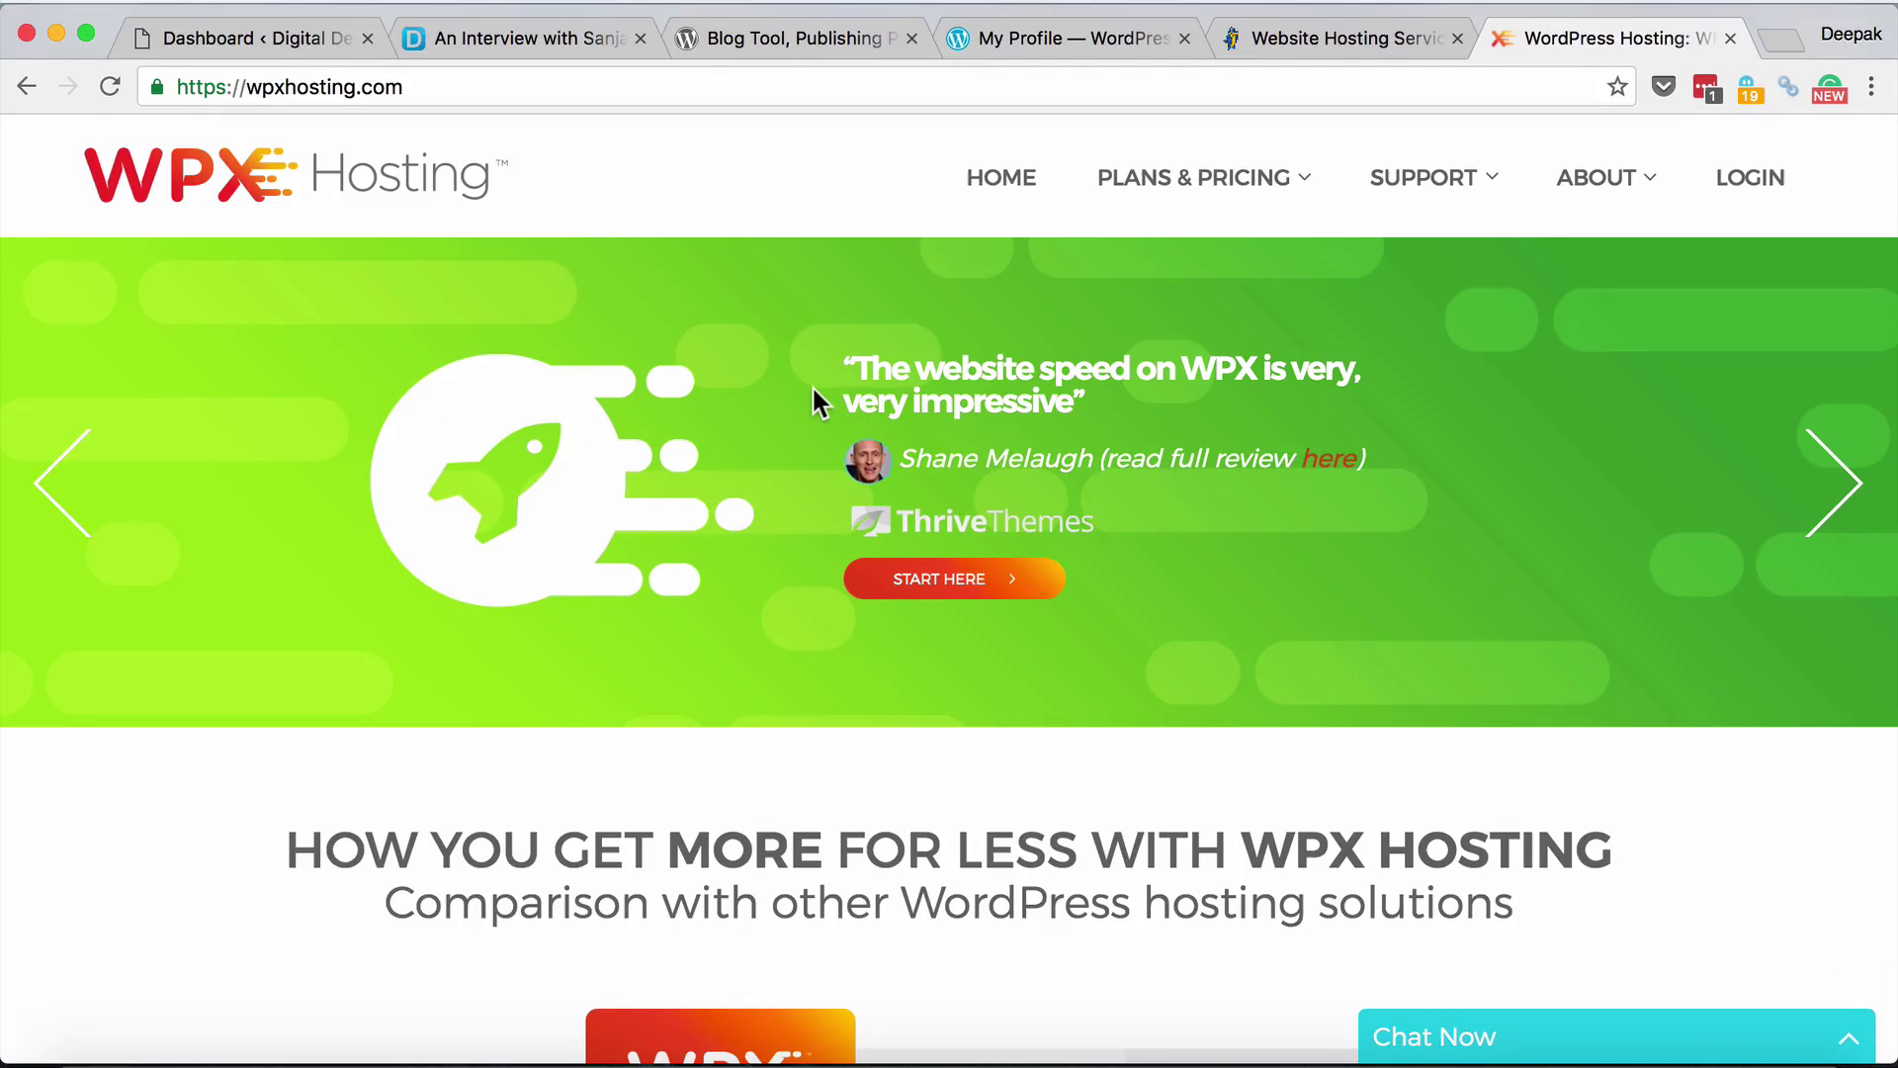
mouse_move(1144, 195)
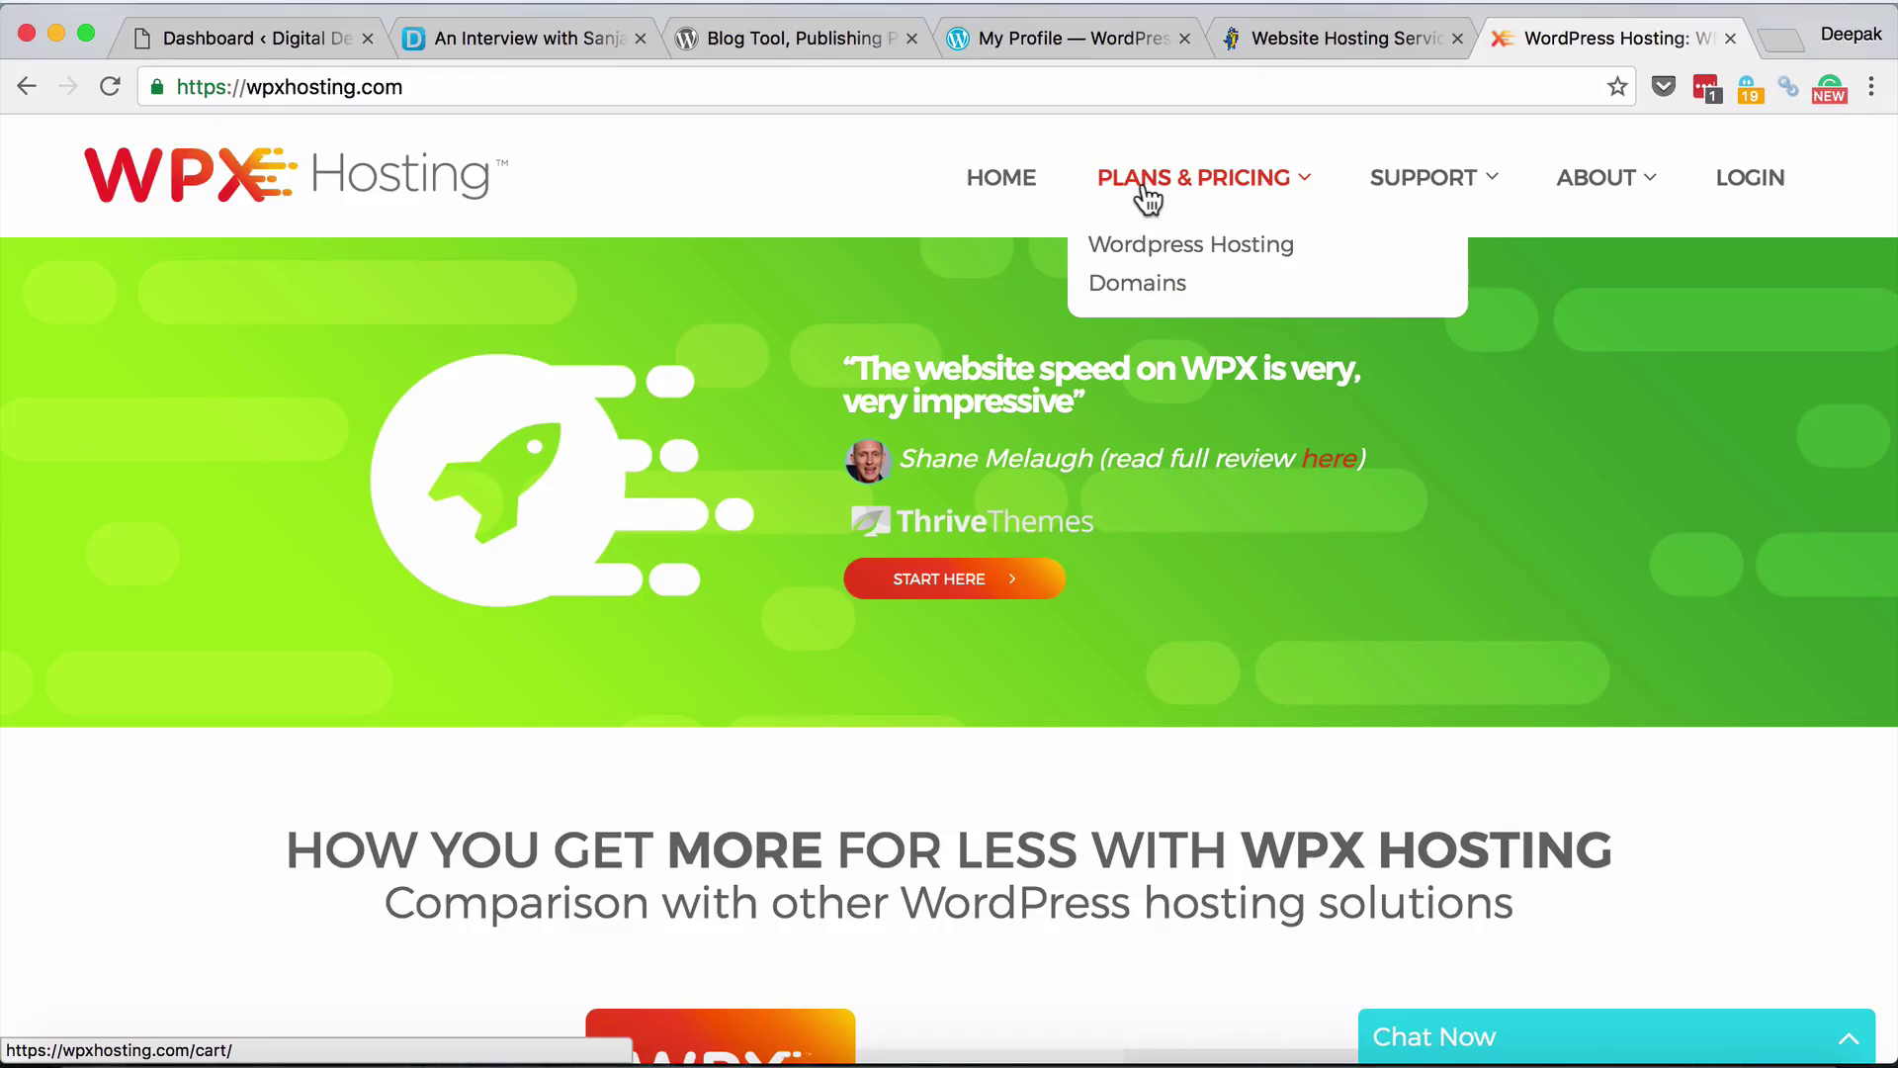
left_click(1144, 255)
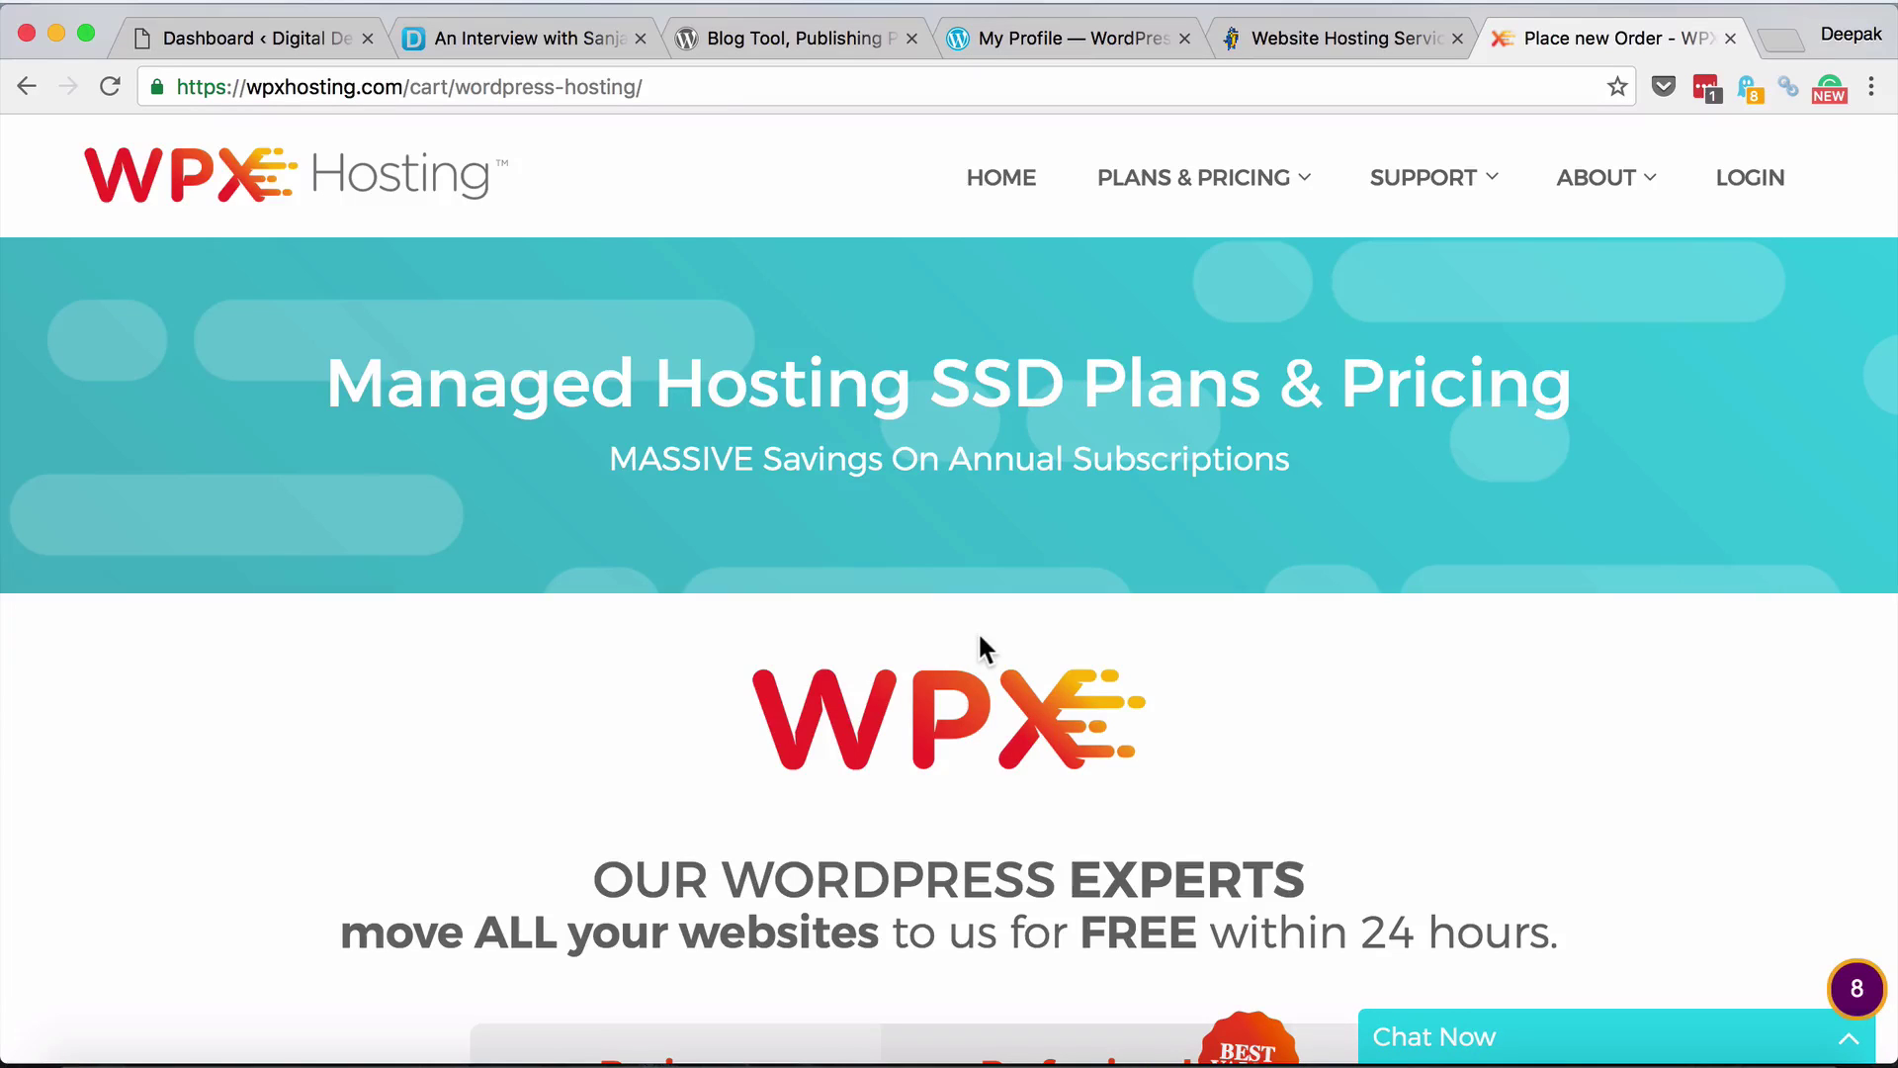
Highlight the Professional plan's $49.99 monthly price, then scroll back to the top
scroll(980, 636, "down", 6)
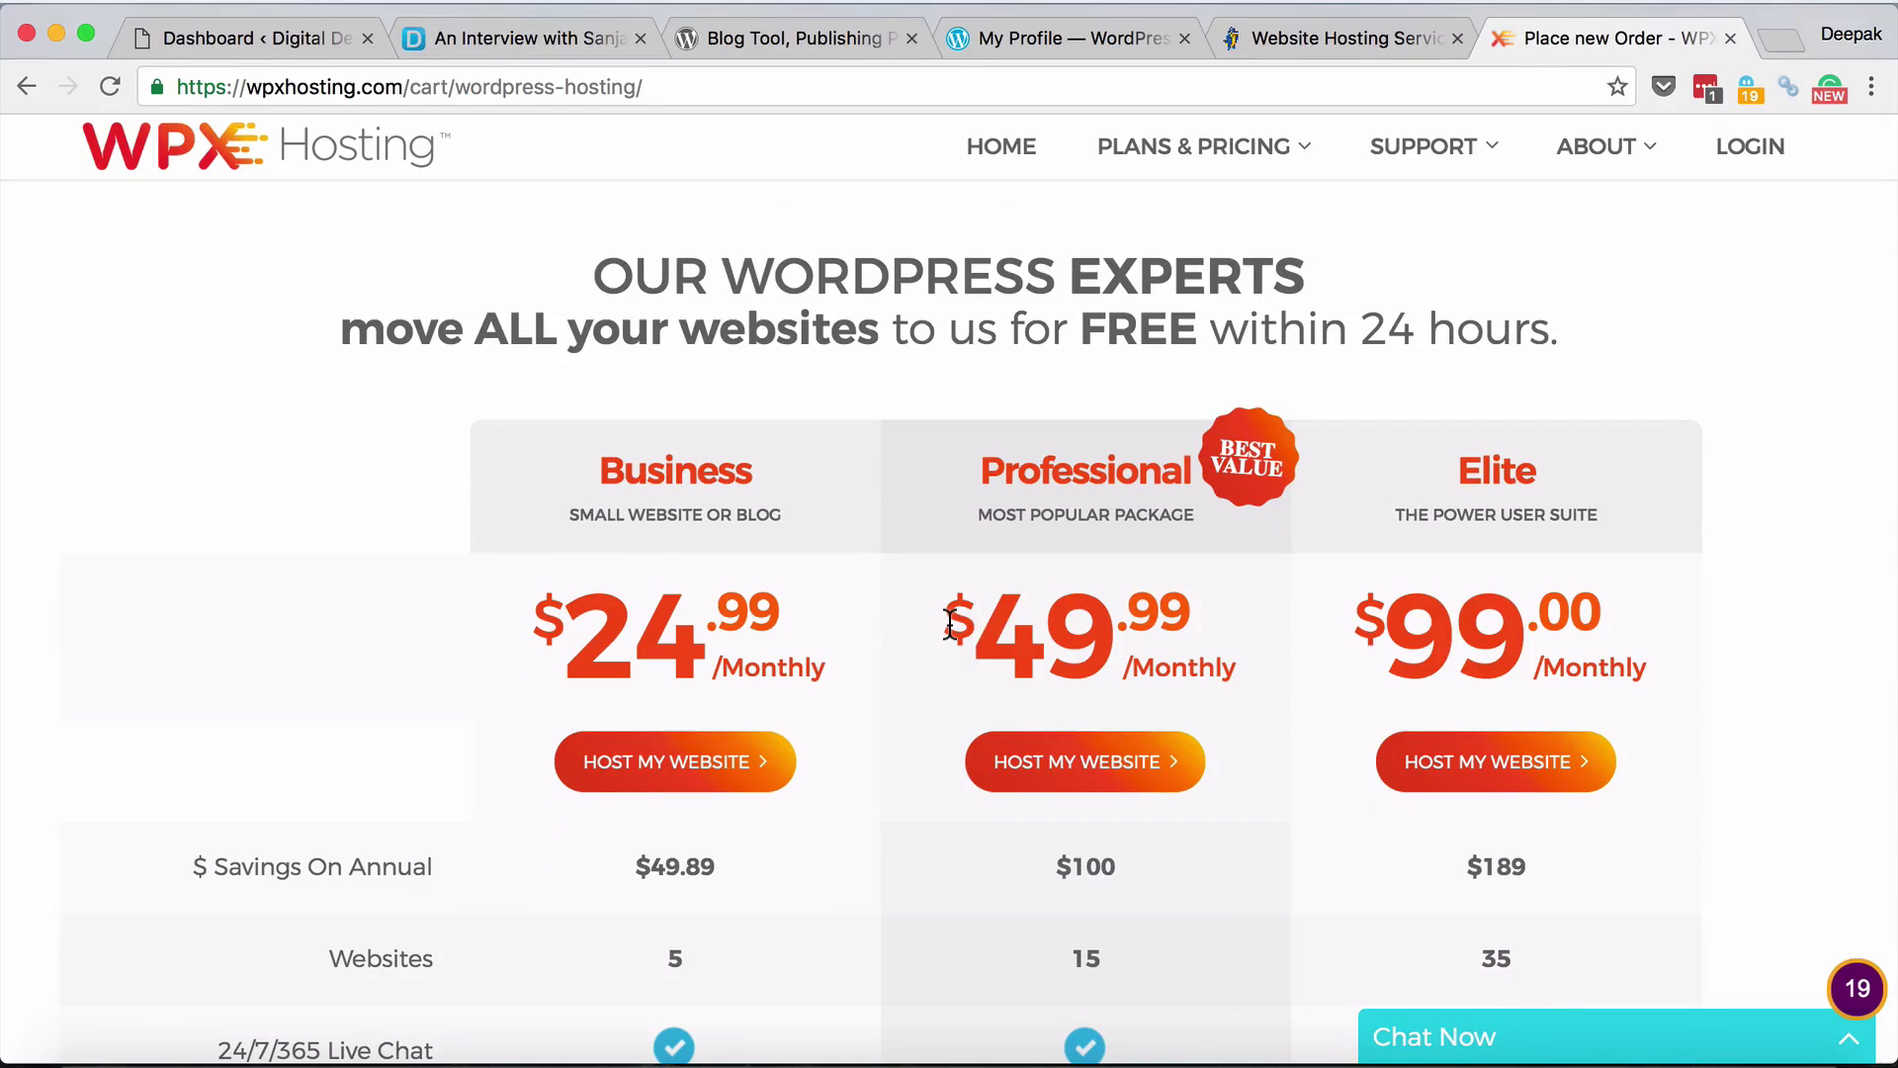
left_click_drag(949, 623, 1234, 652)
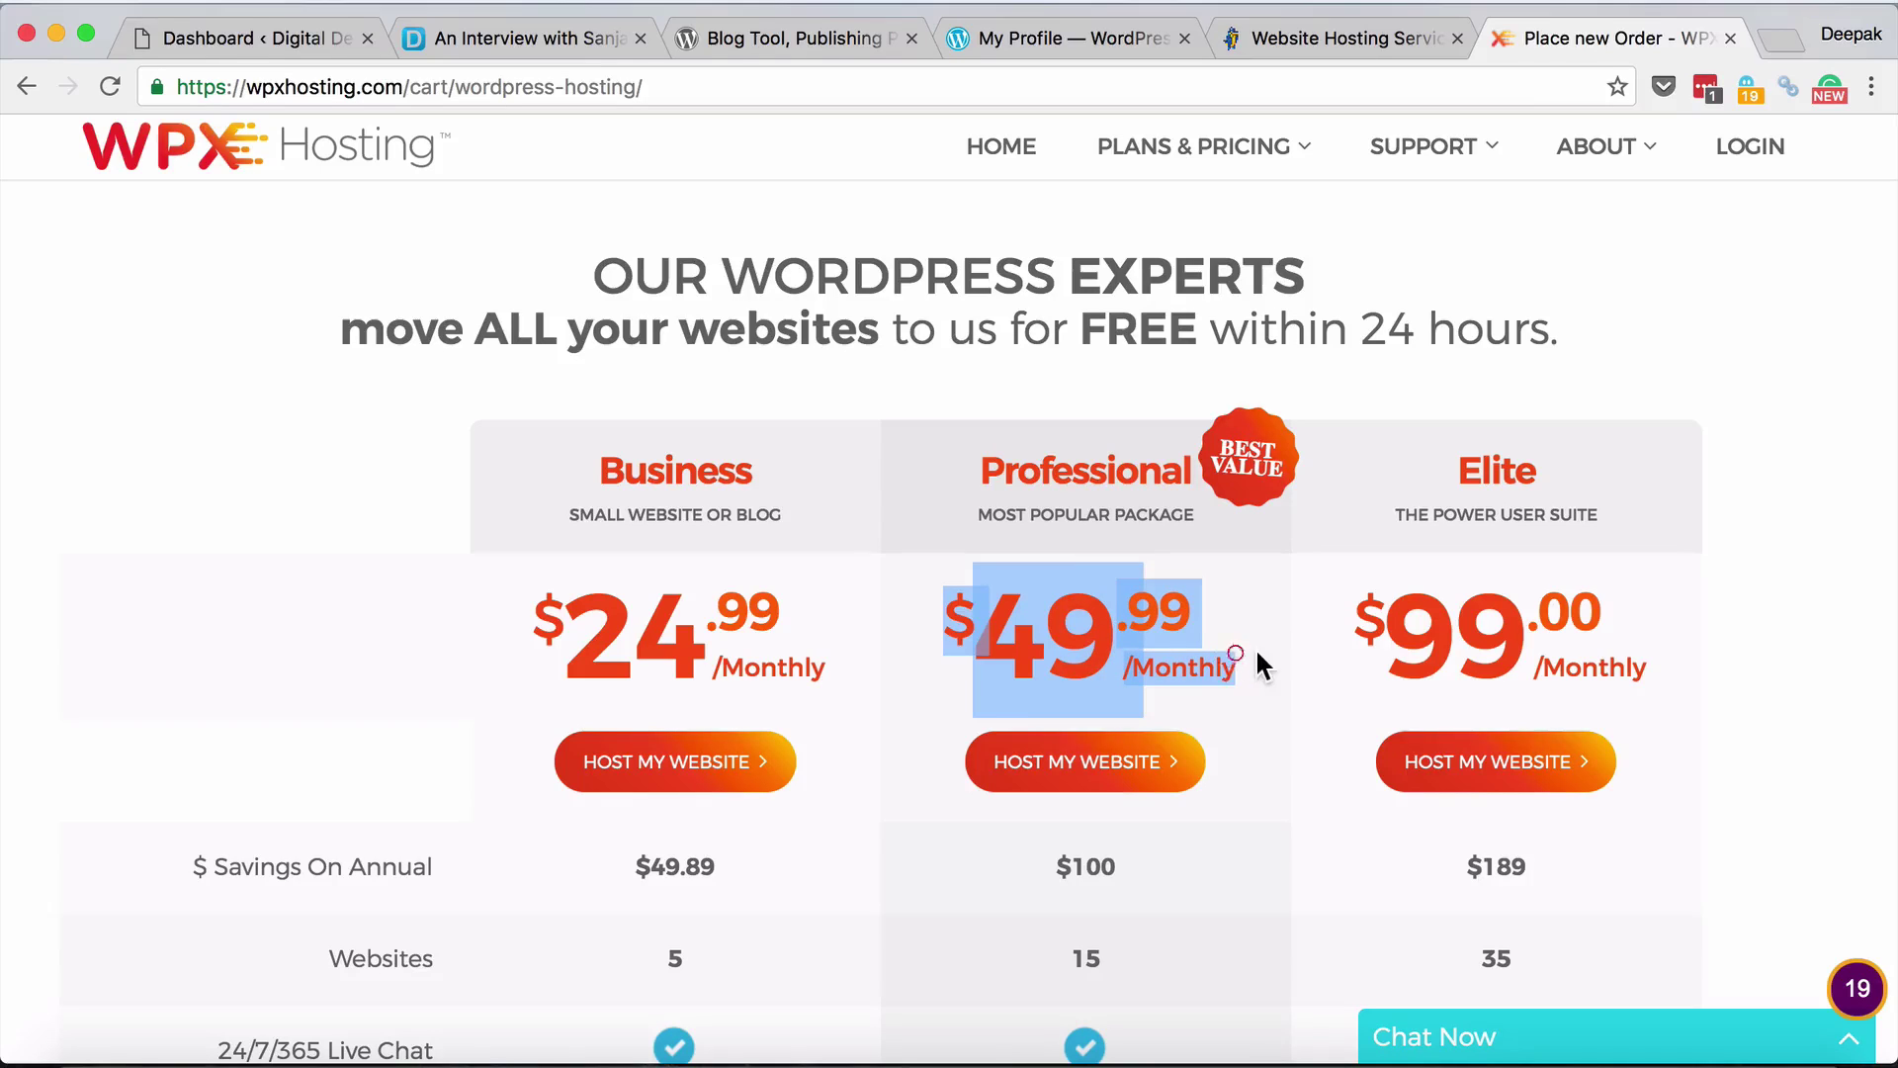
left_click(1256, 653)
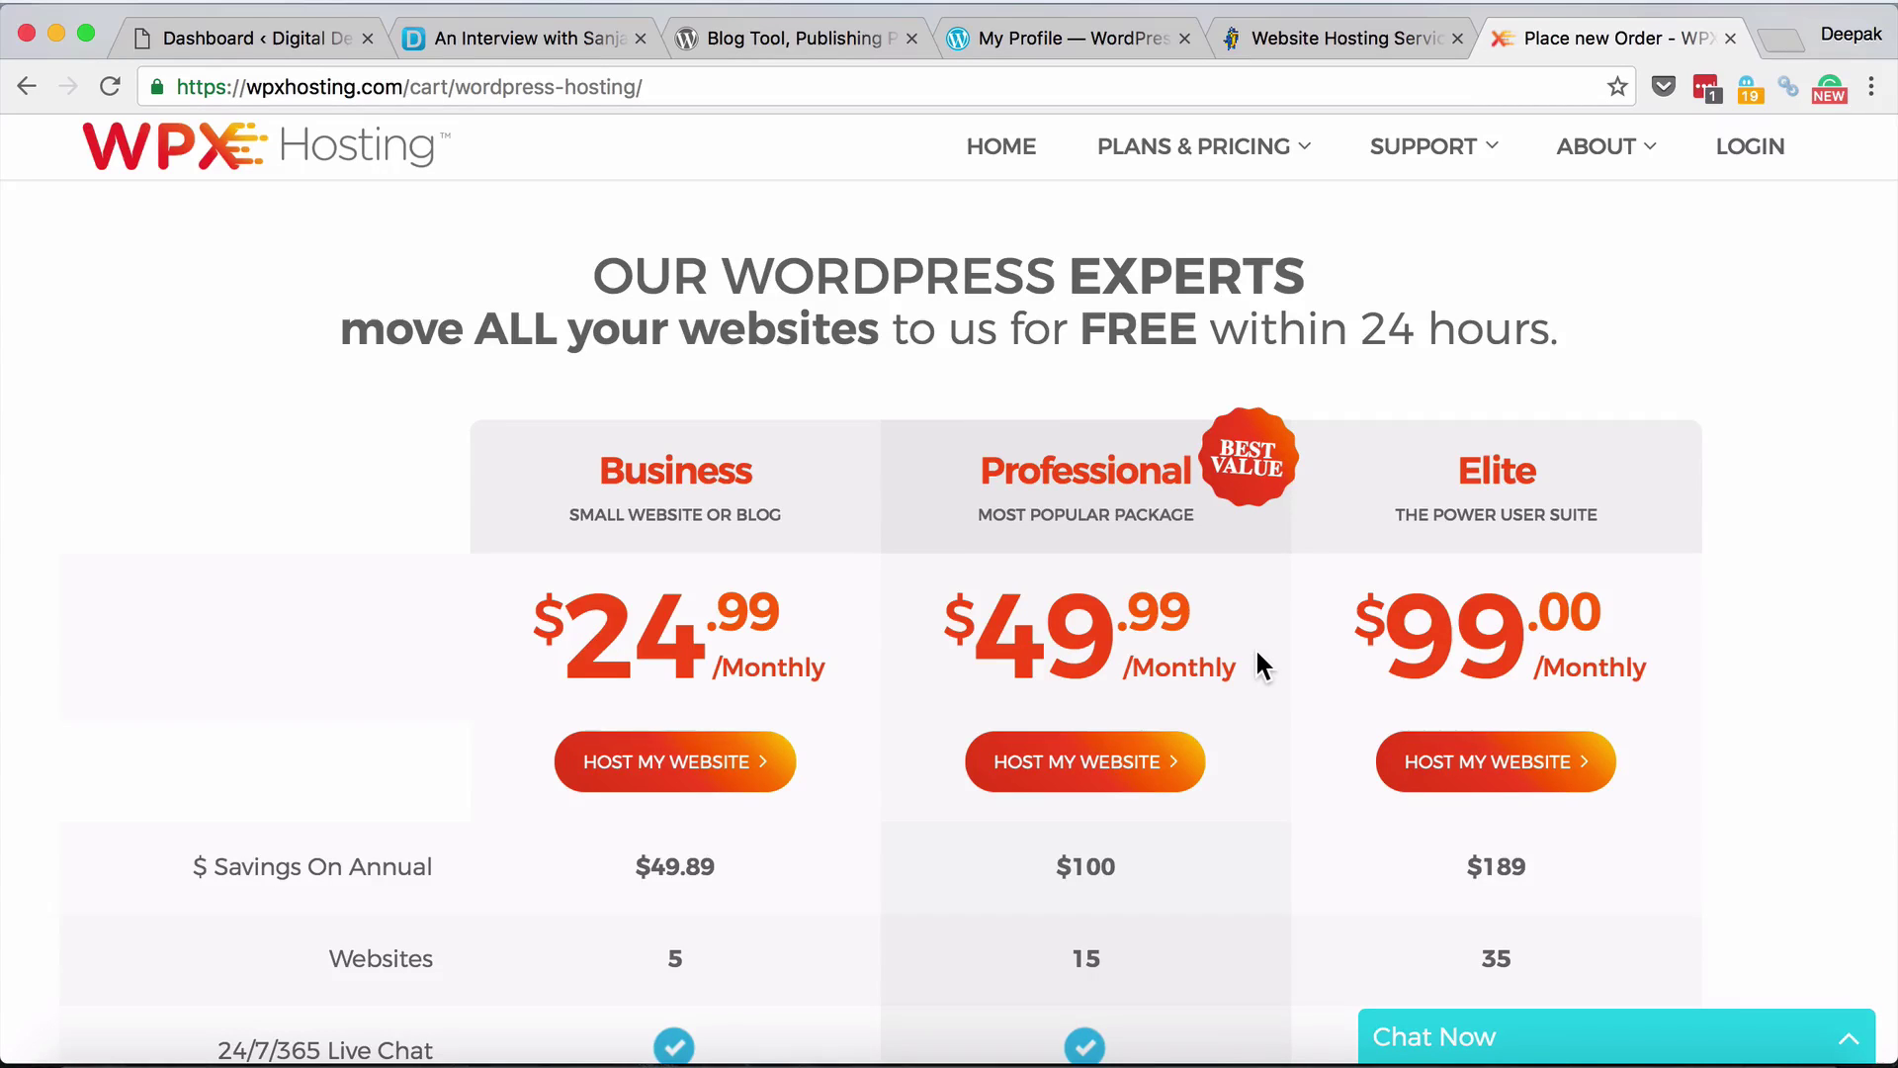
scroll(1237, 559, "up", 6)
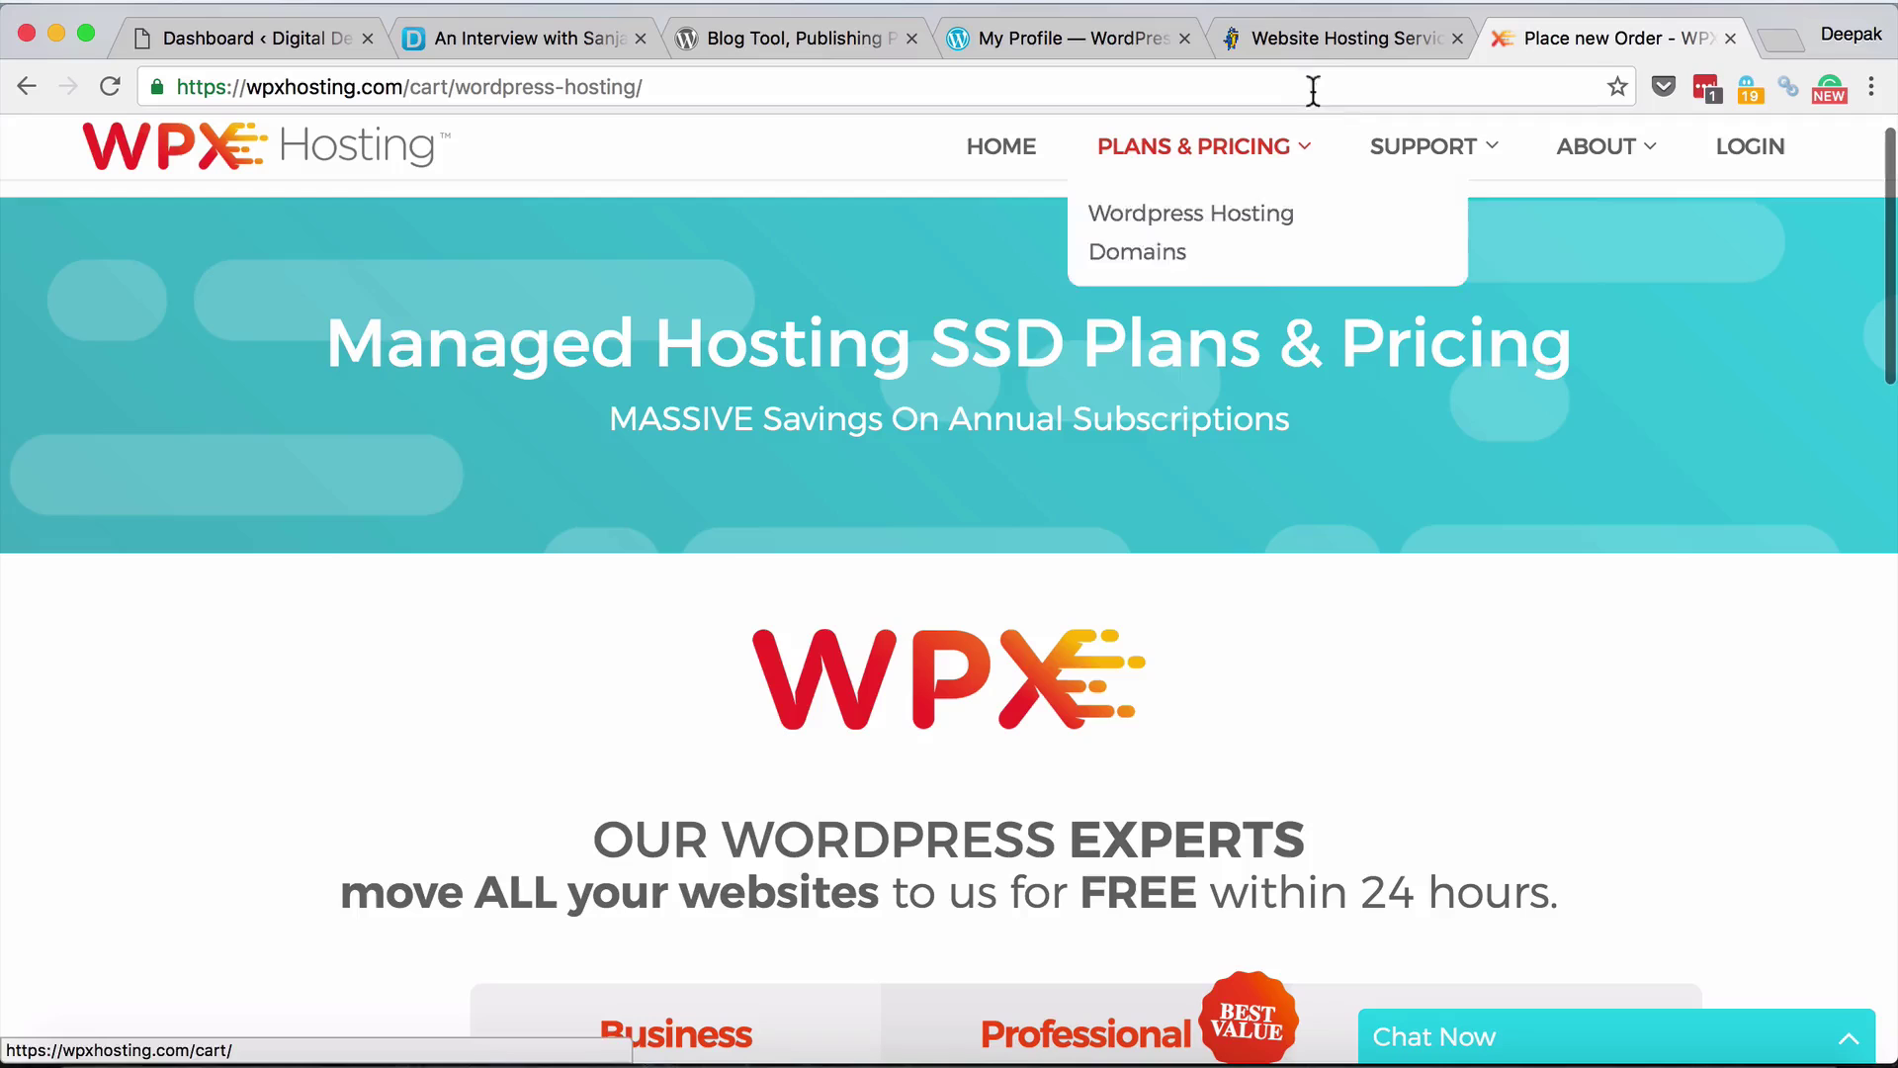
Buy the $3.95/mo HostGator Web Hosting plan, opening the Hatchling 36-month order form
left_click(1330, 42)
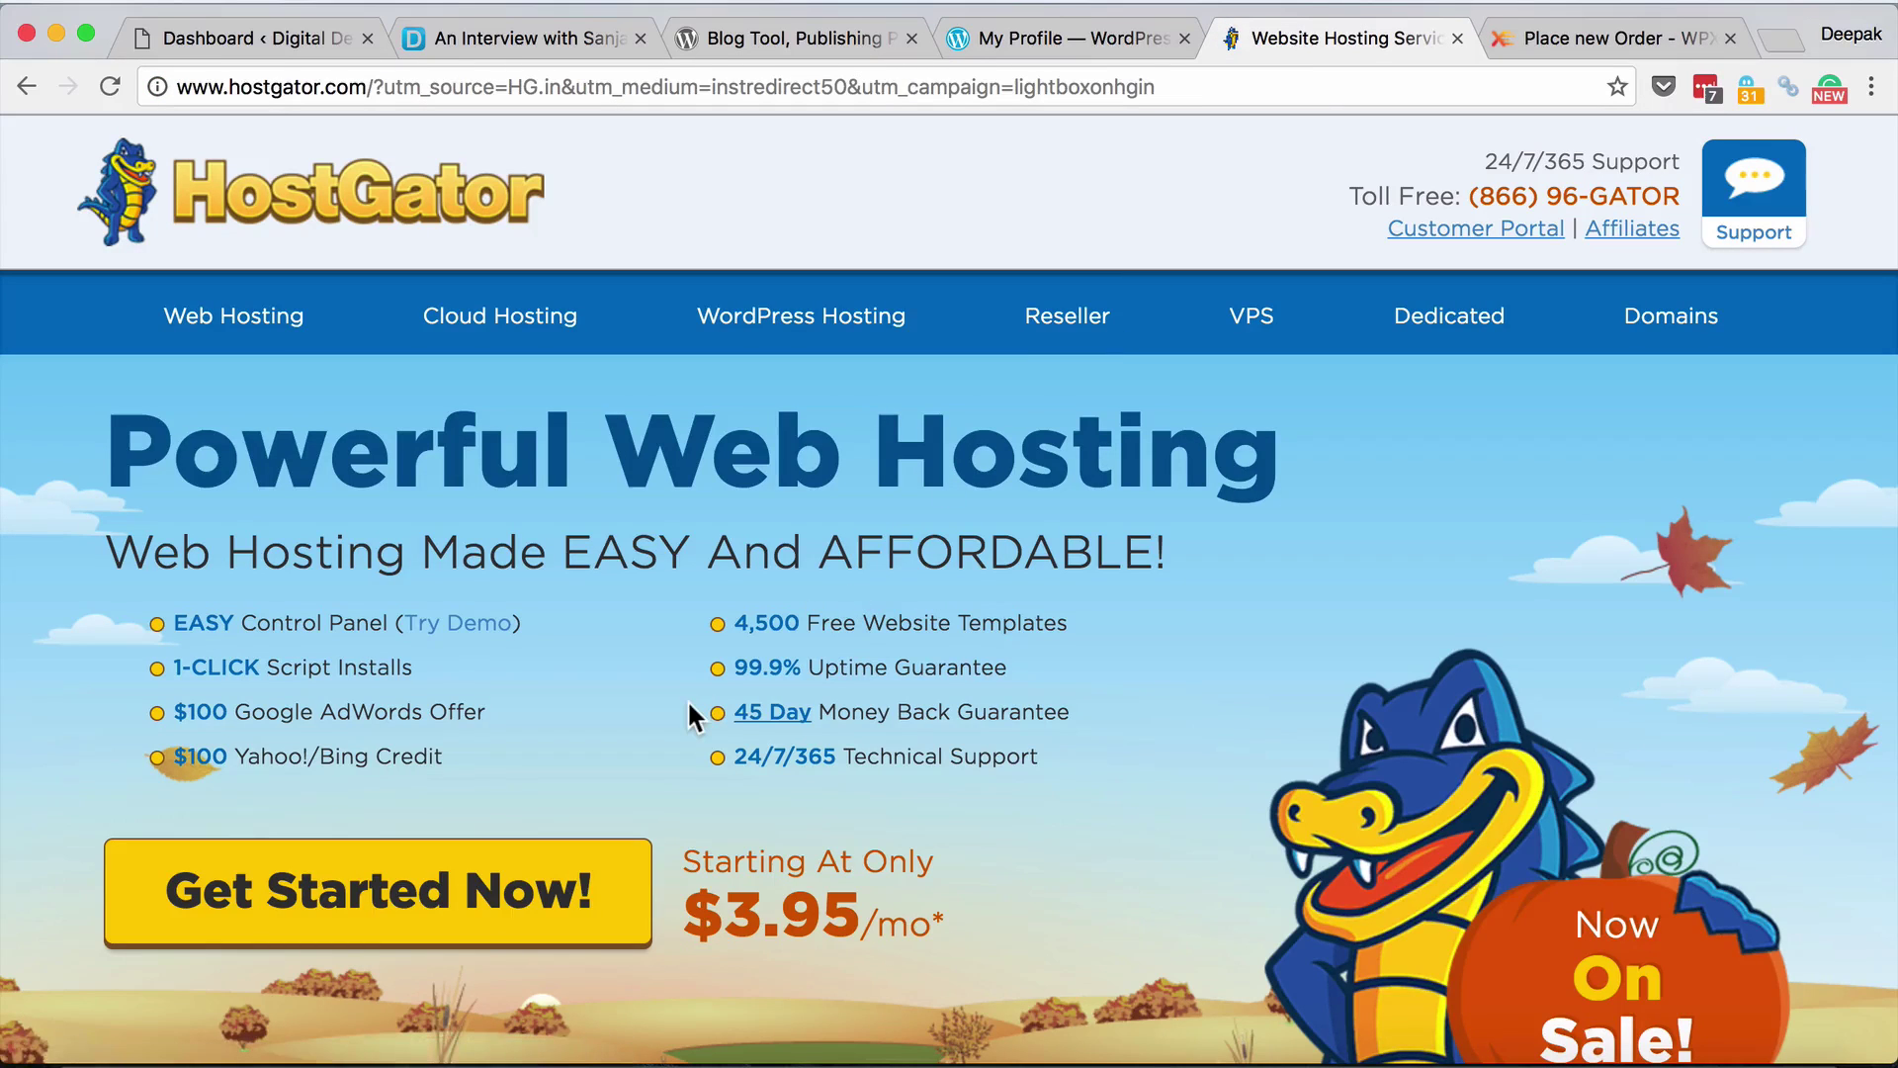
scroll(689, 714, "down", 1)
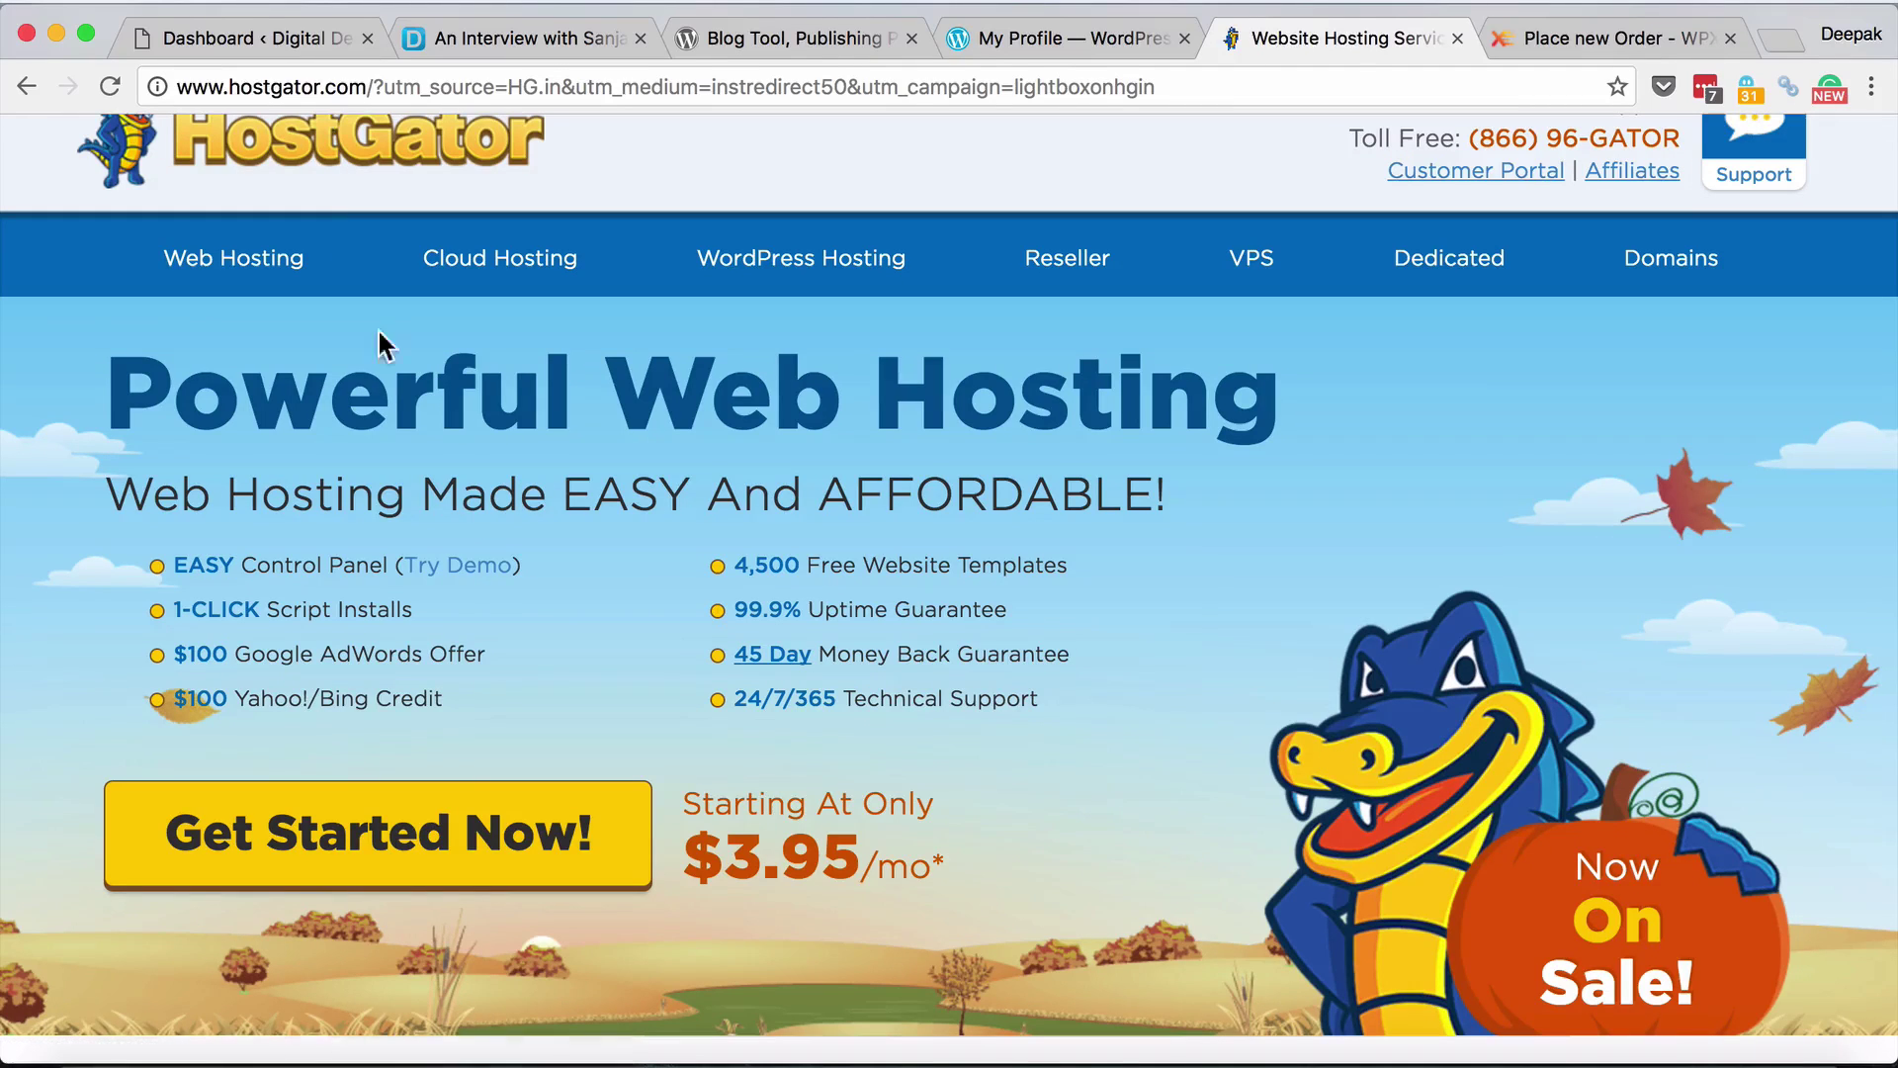
scroll(448, 682, "down", 10)
scroll(450, 697, "down", 5)
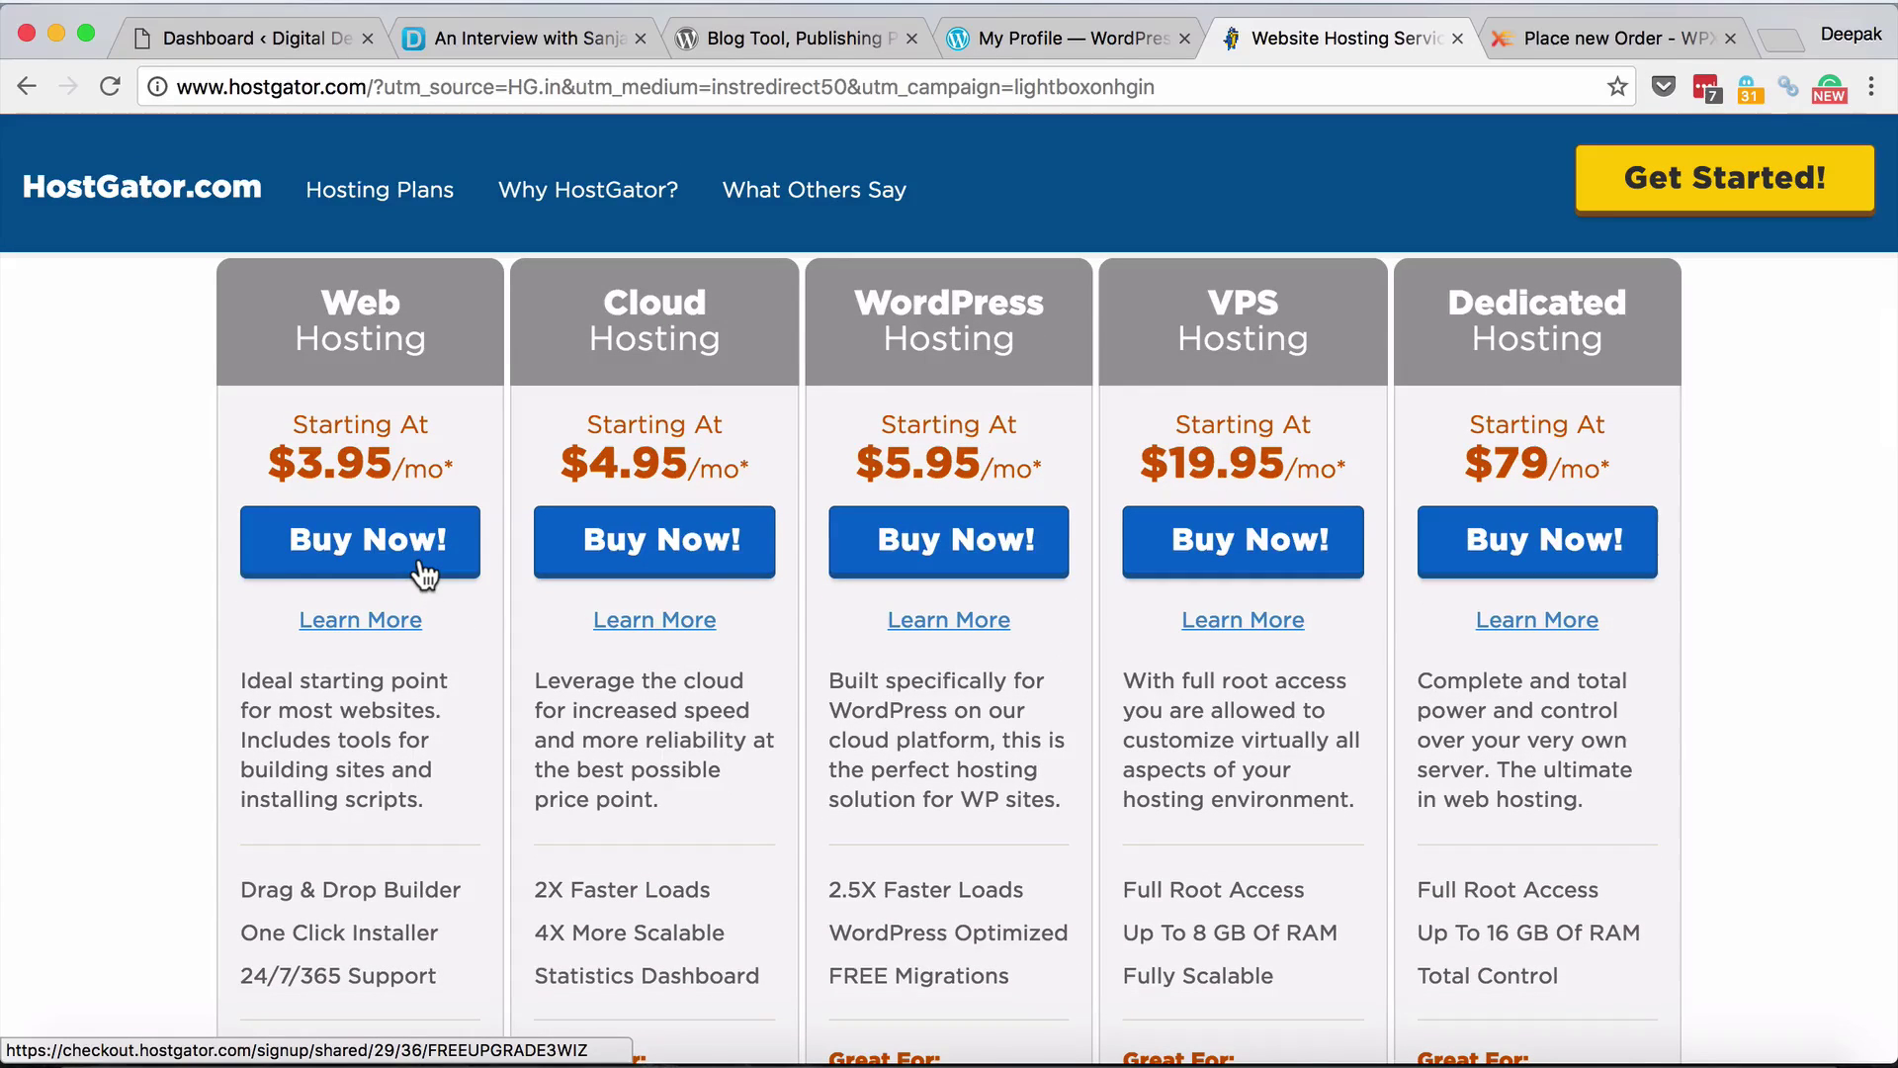
left_click(425, 571)
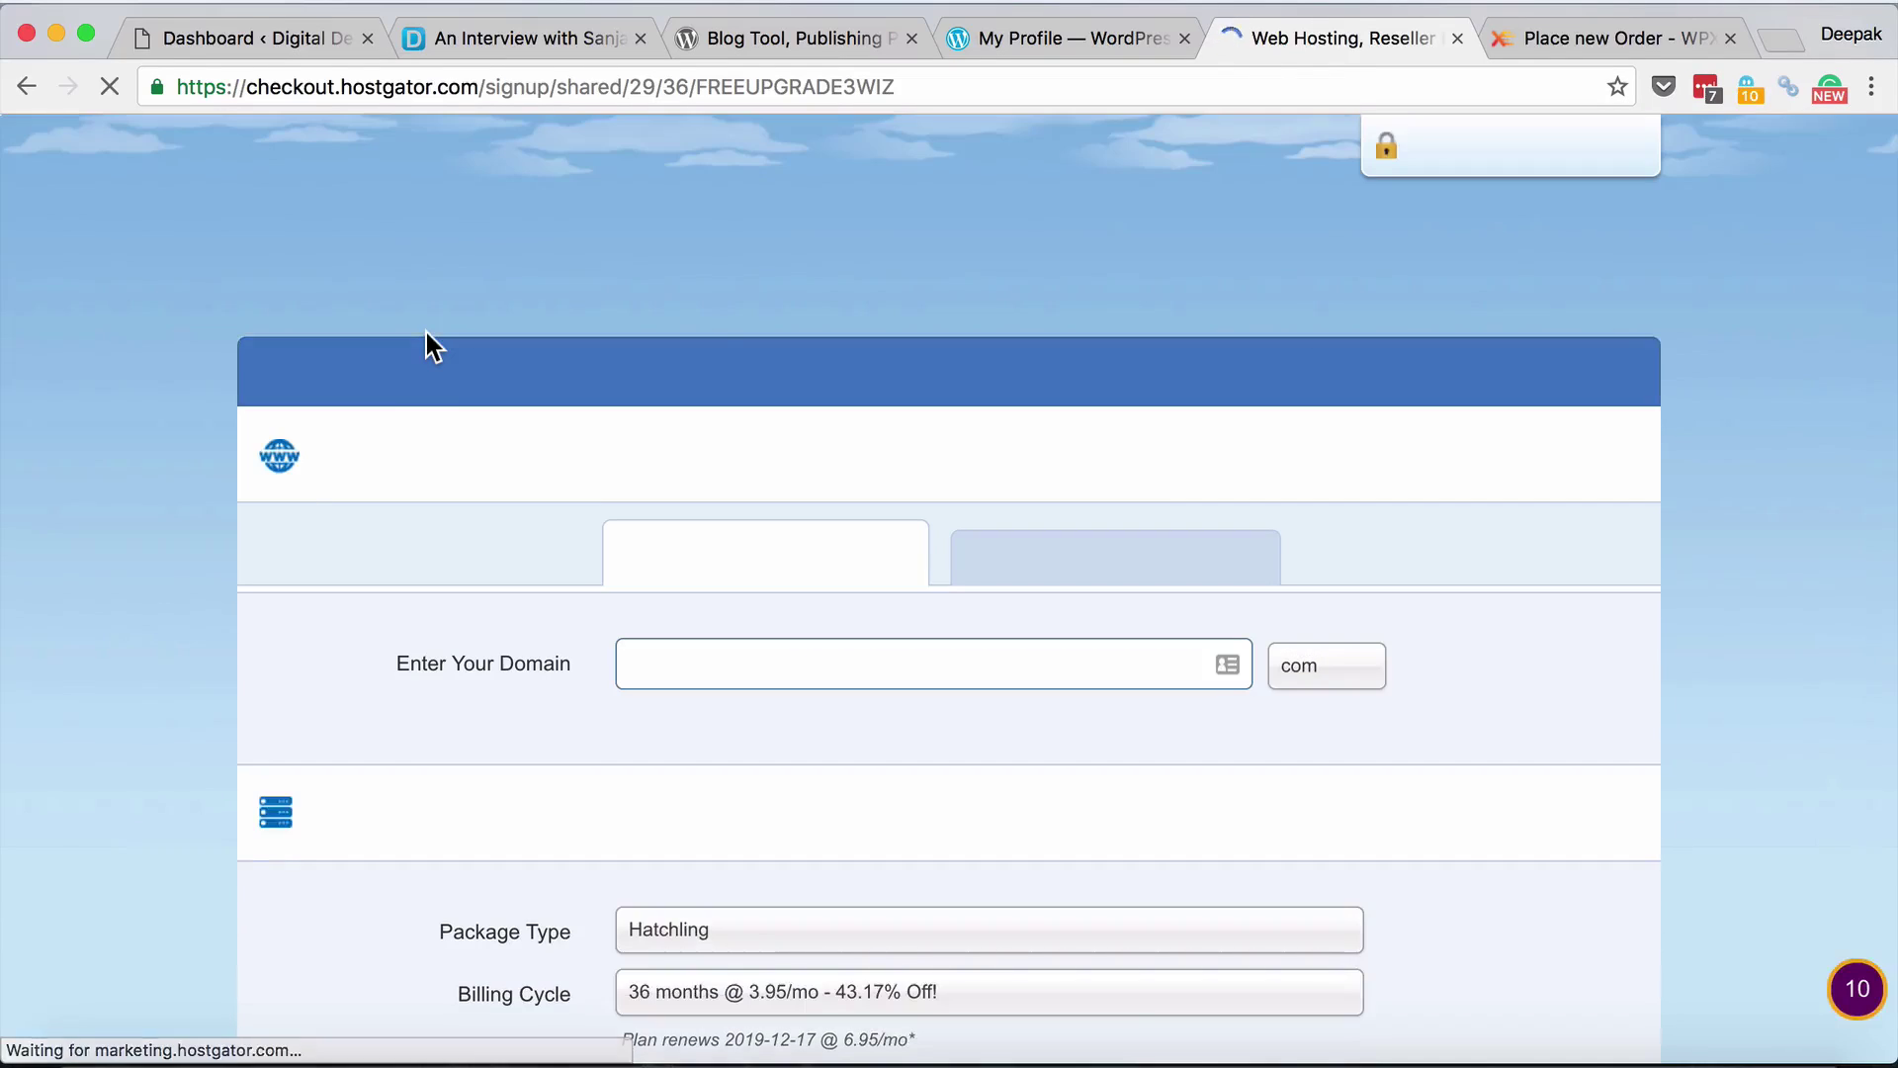
scroll(554, 568, "down", 2)
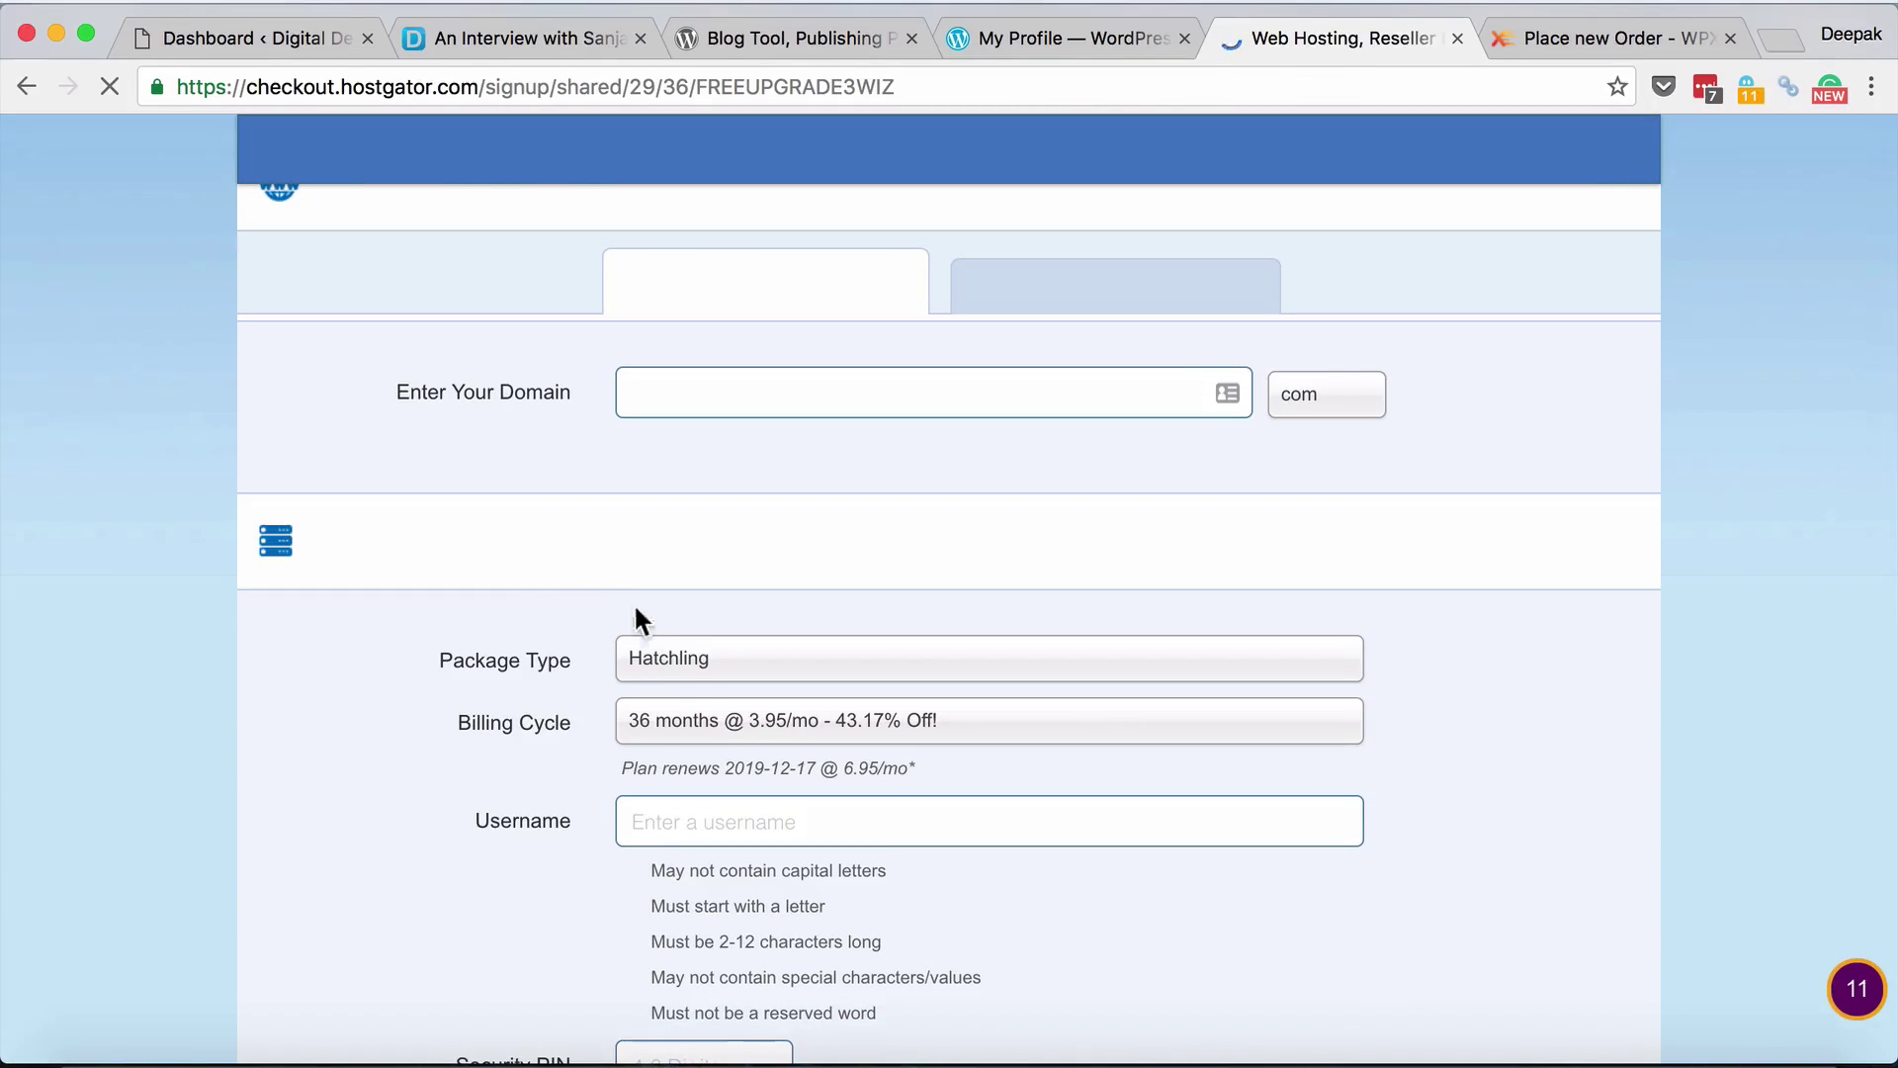
Change the package type to Baby, keeping the 36-month billing cycle
left_click(691, 661)
left_click(704, 739)
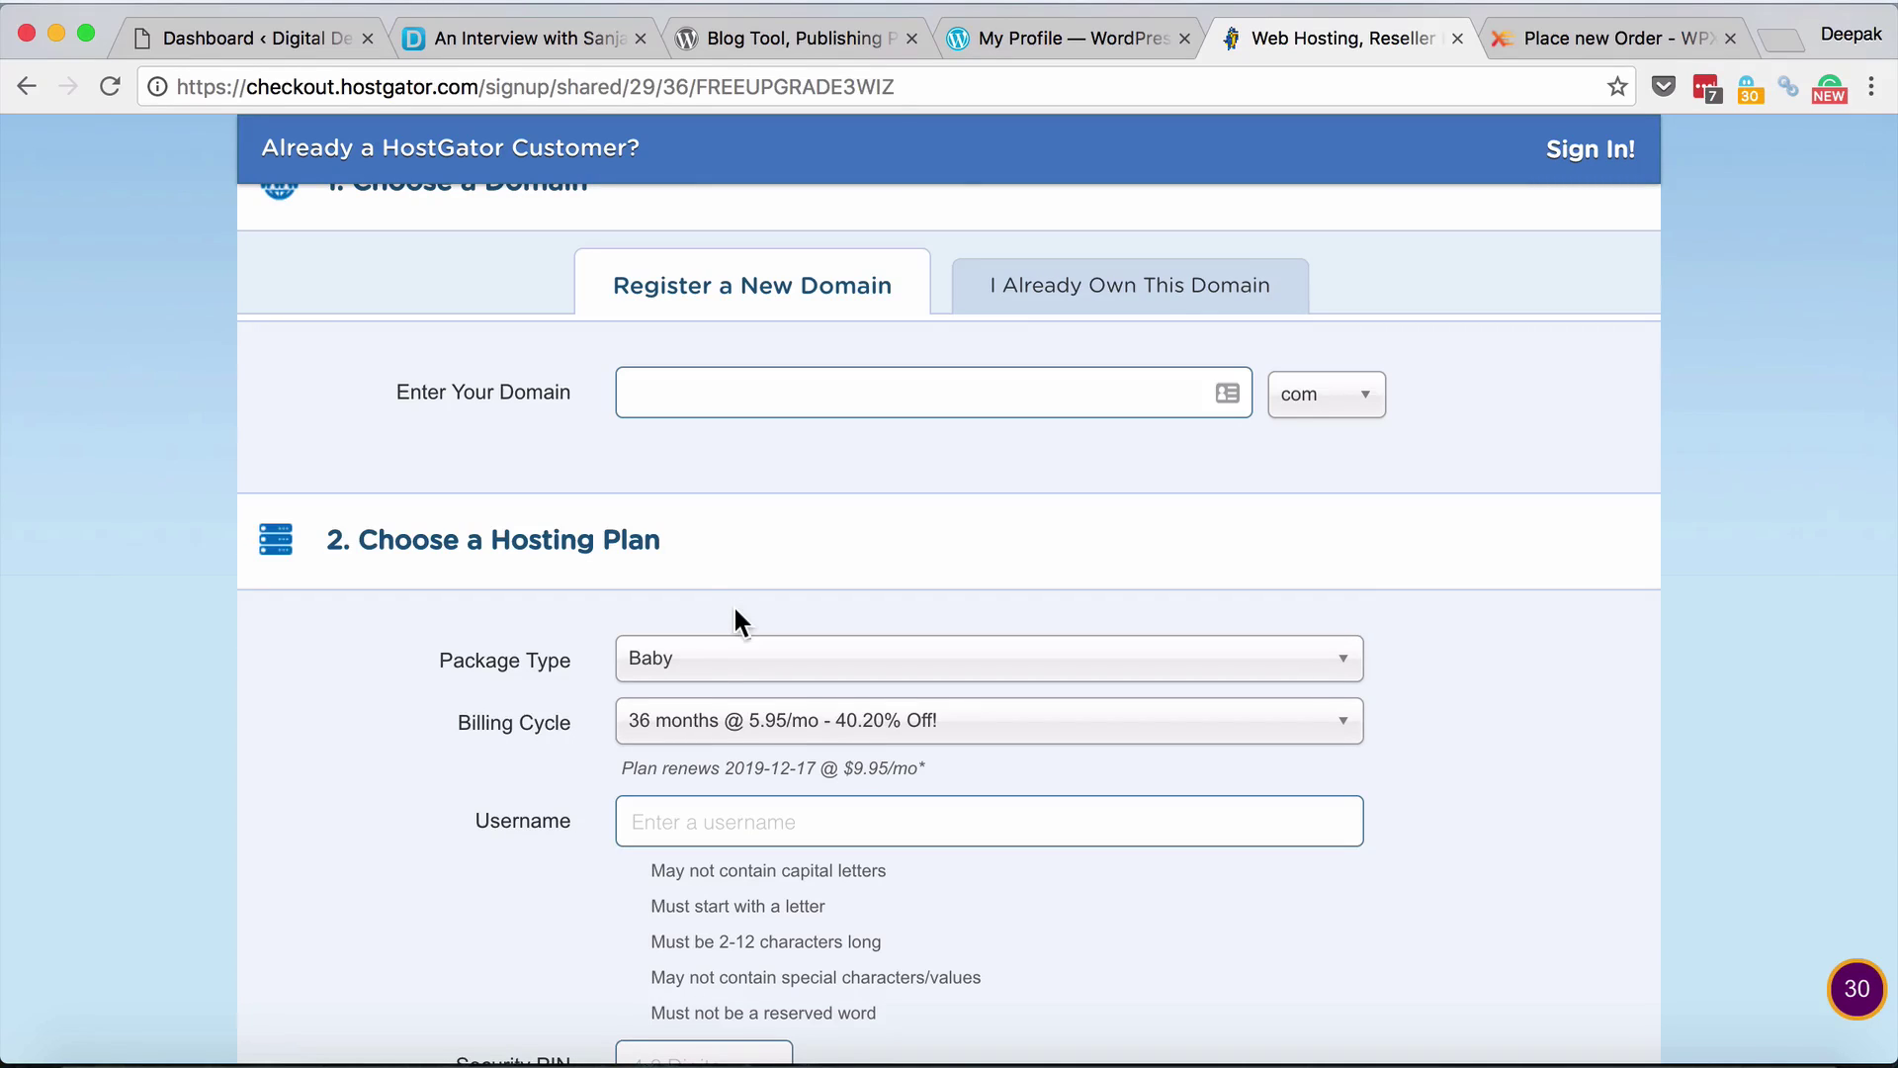
left_click(740, 722)
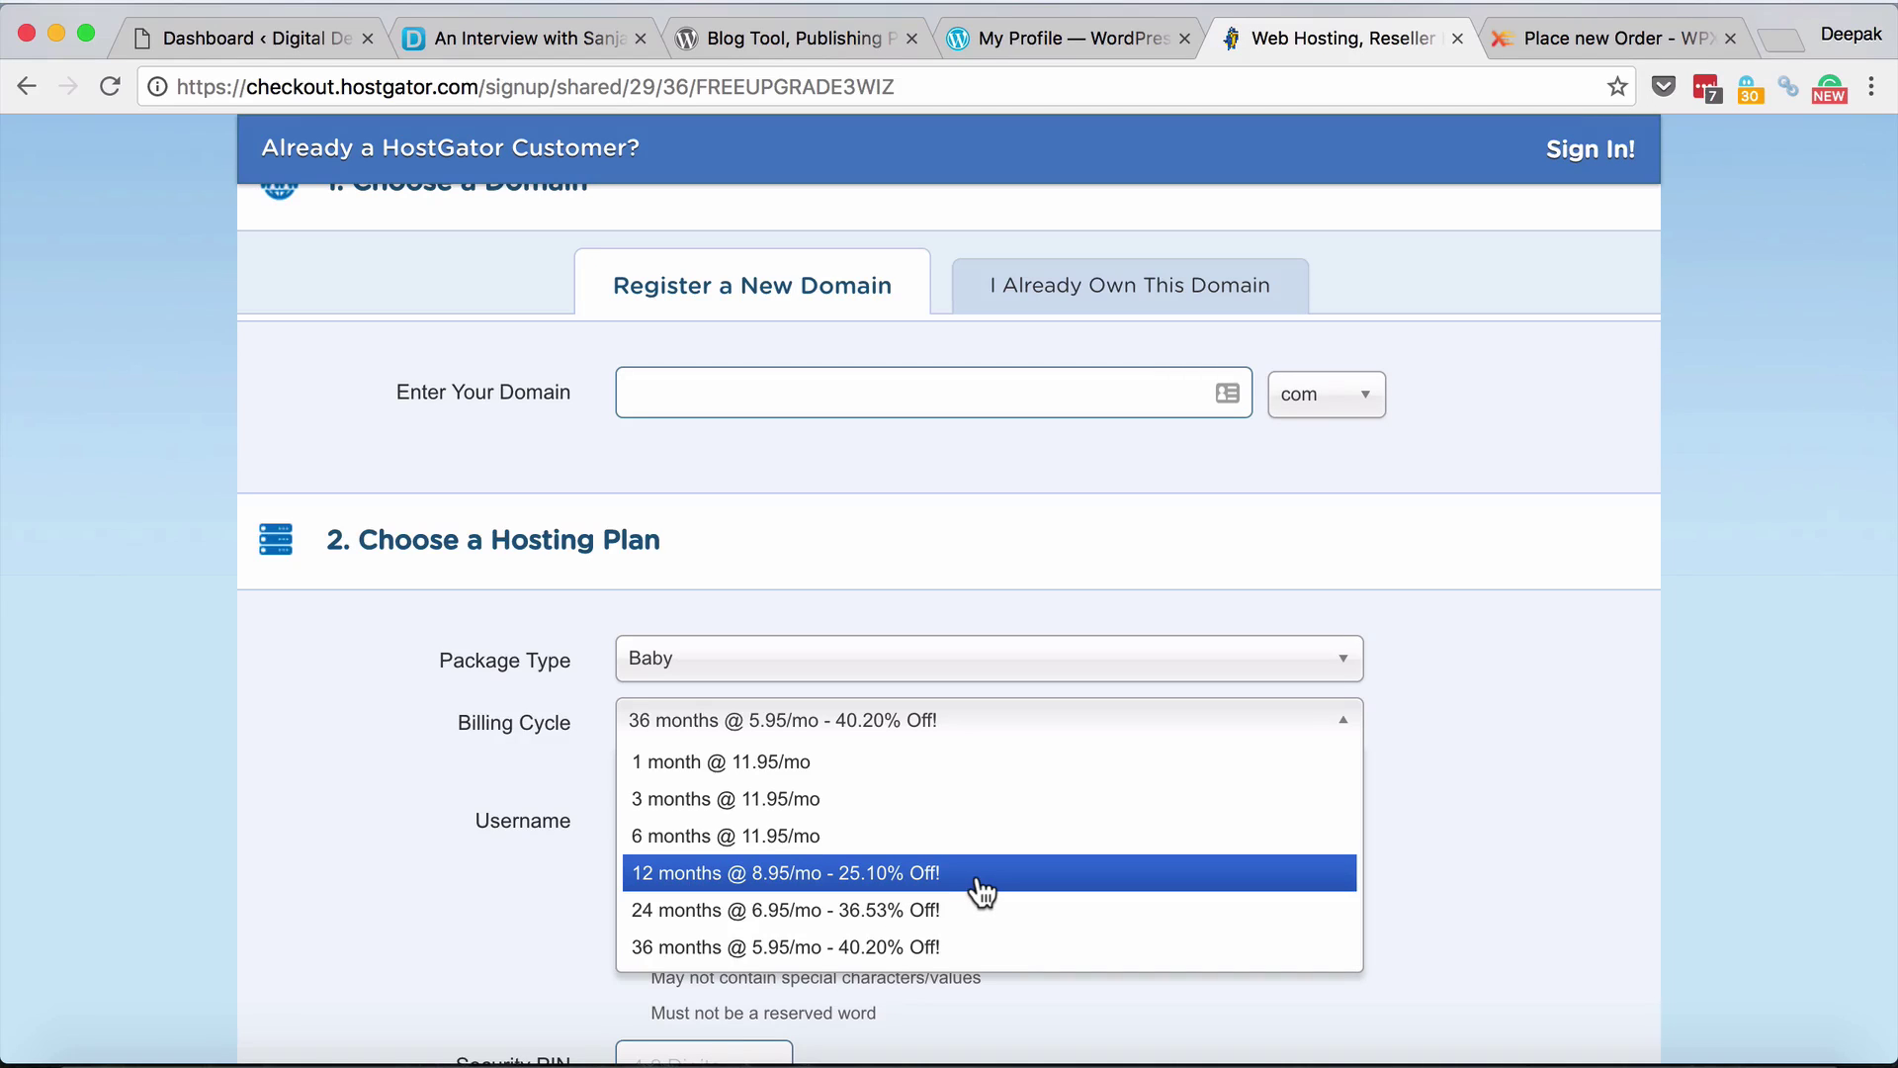
left_click(1005, 566)
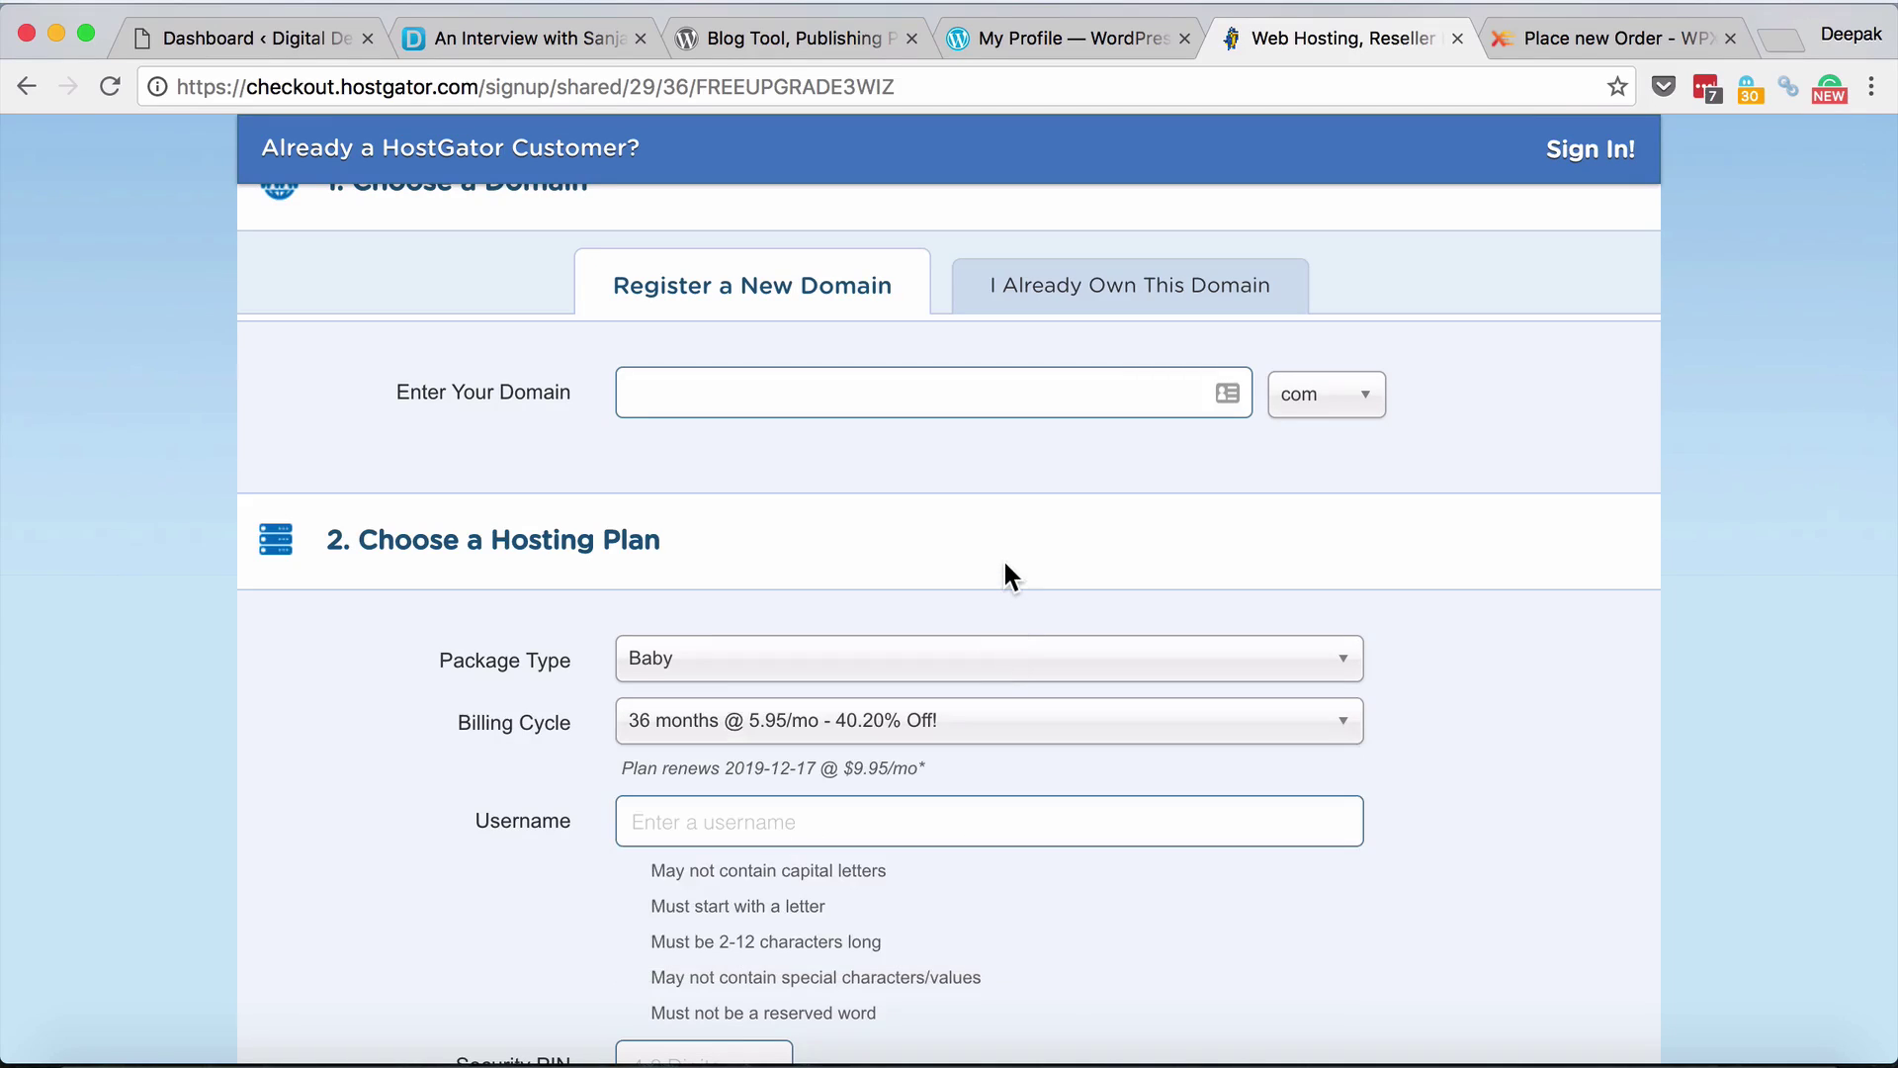
Choose I Already Own This Domain, focus the domain name field, and review the form
scroll(963, 544, "up", 3)
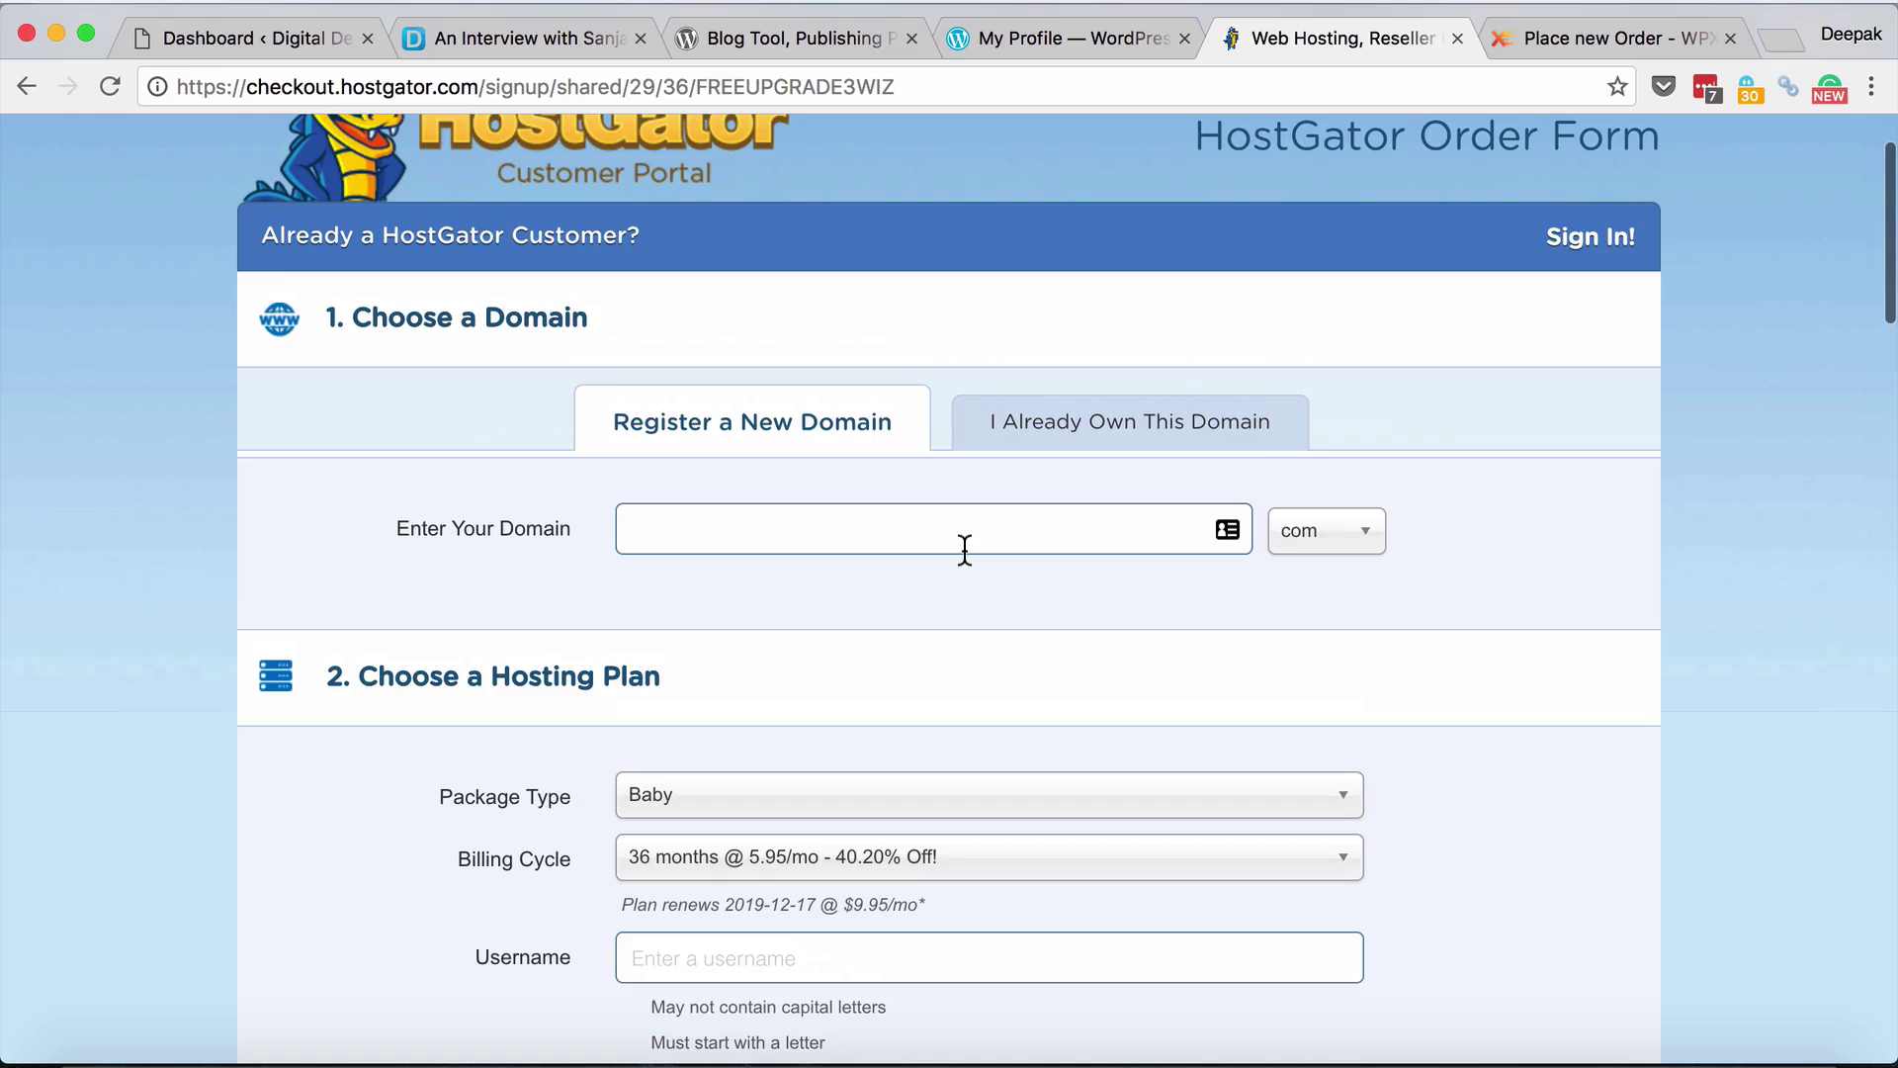
left_click(1033, 445)
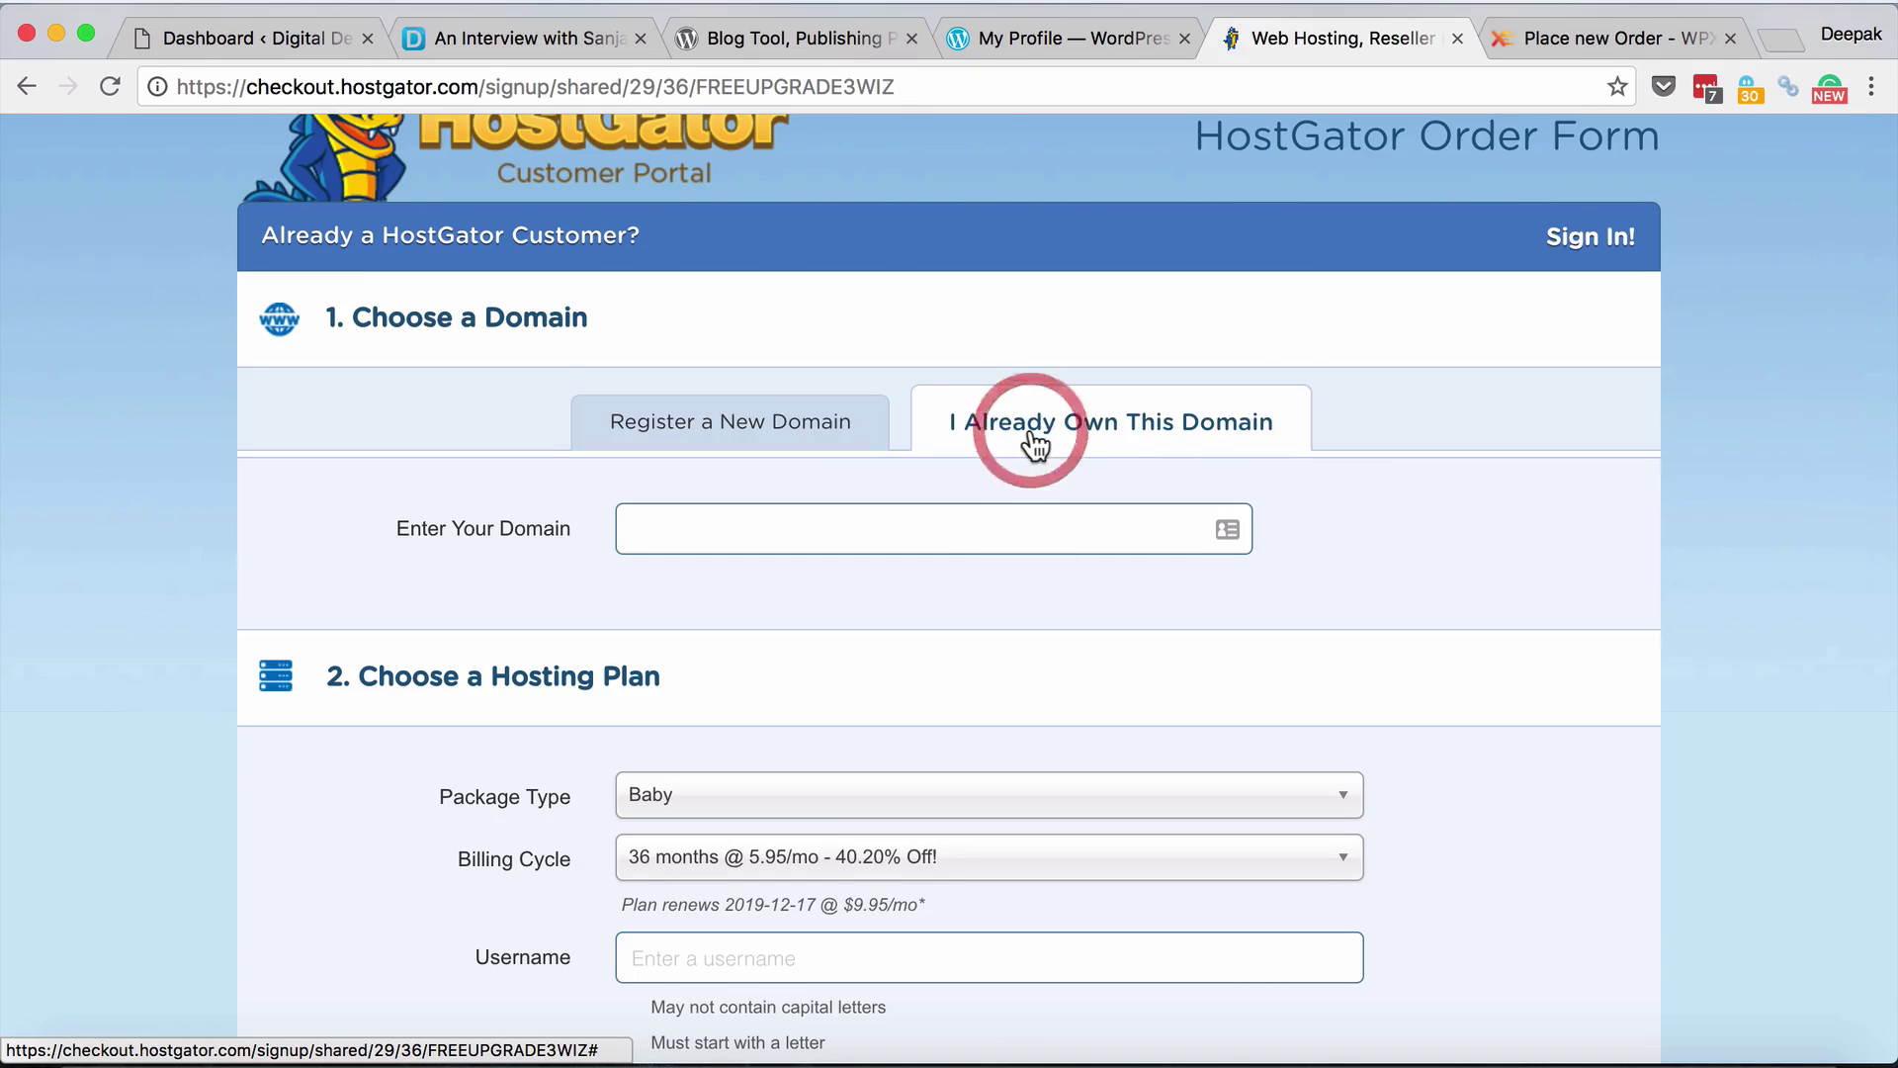
left_click(967, 521)
scroll(970, 632, "down", 10)
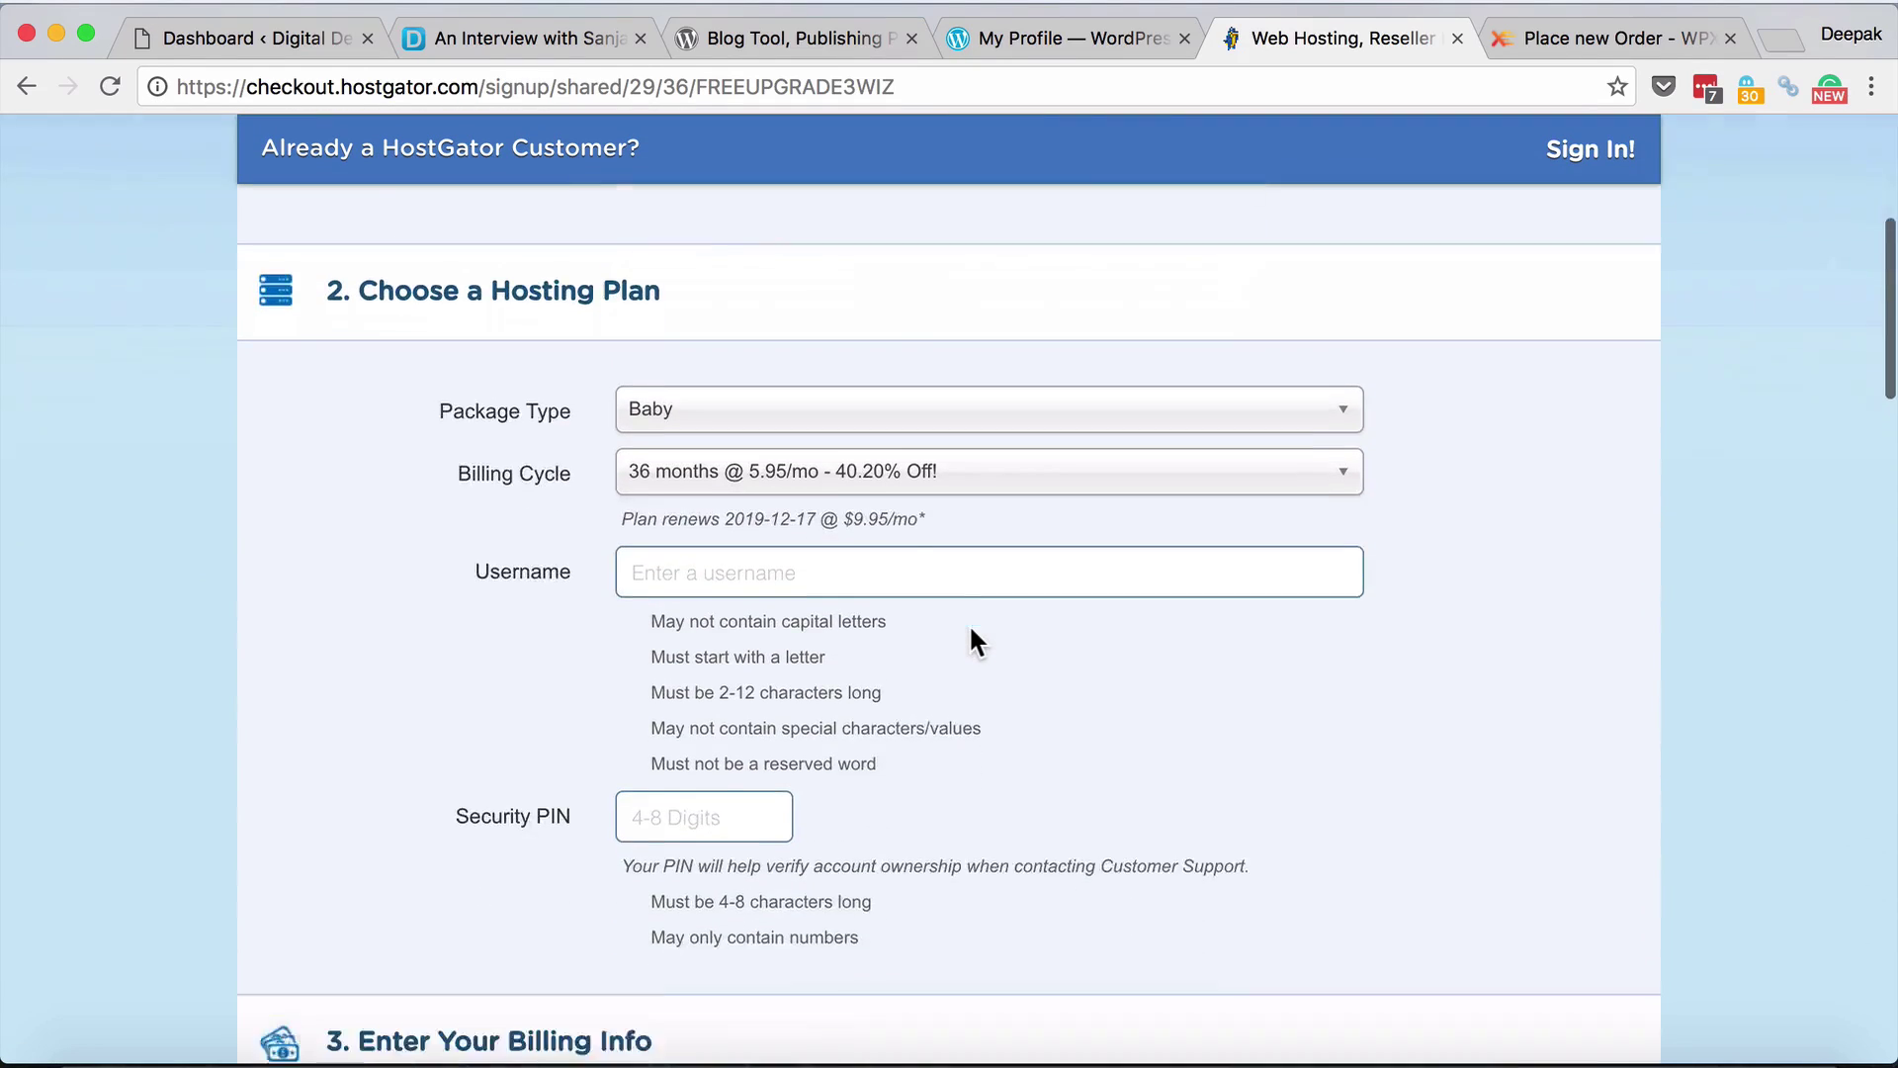
scroll(971, 633, "down", 15)
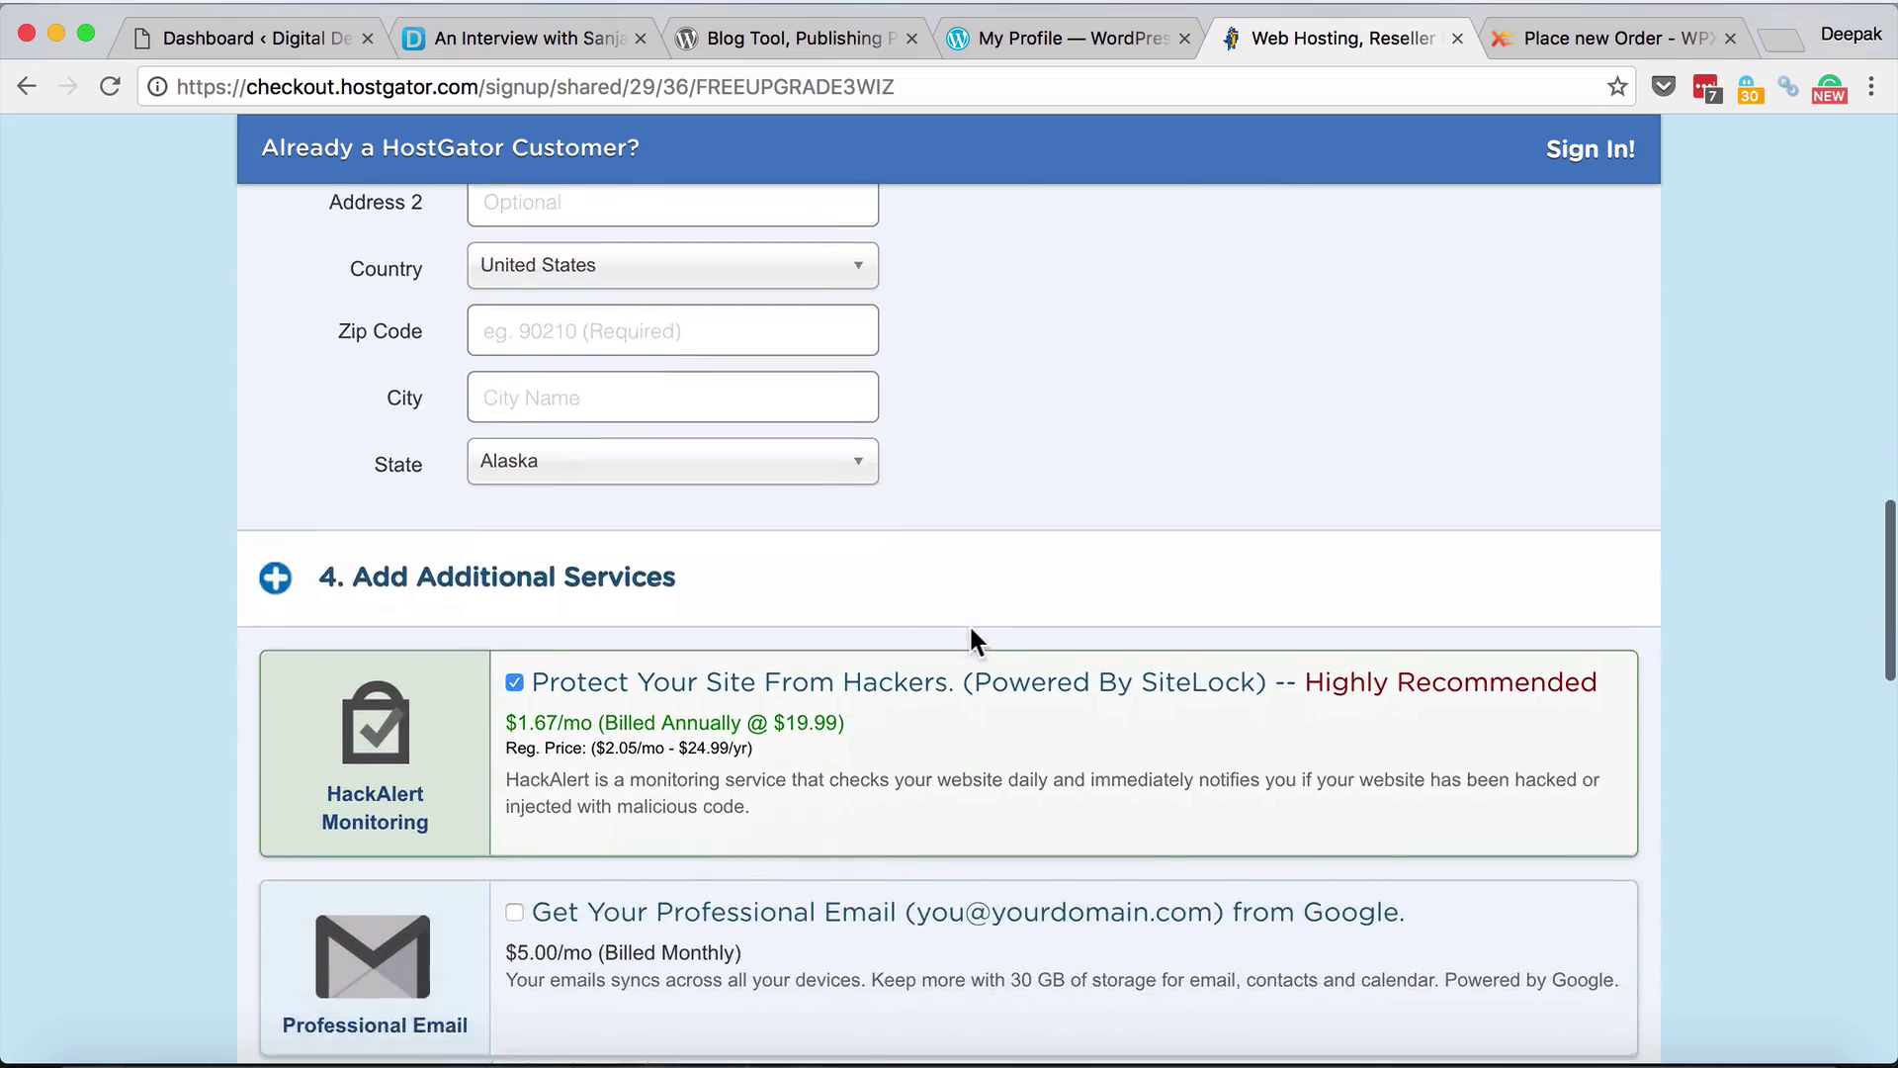
scroll(969, 623, "up", 20)
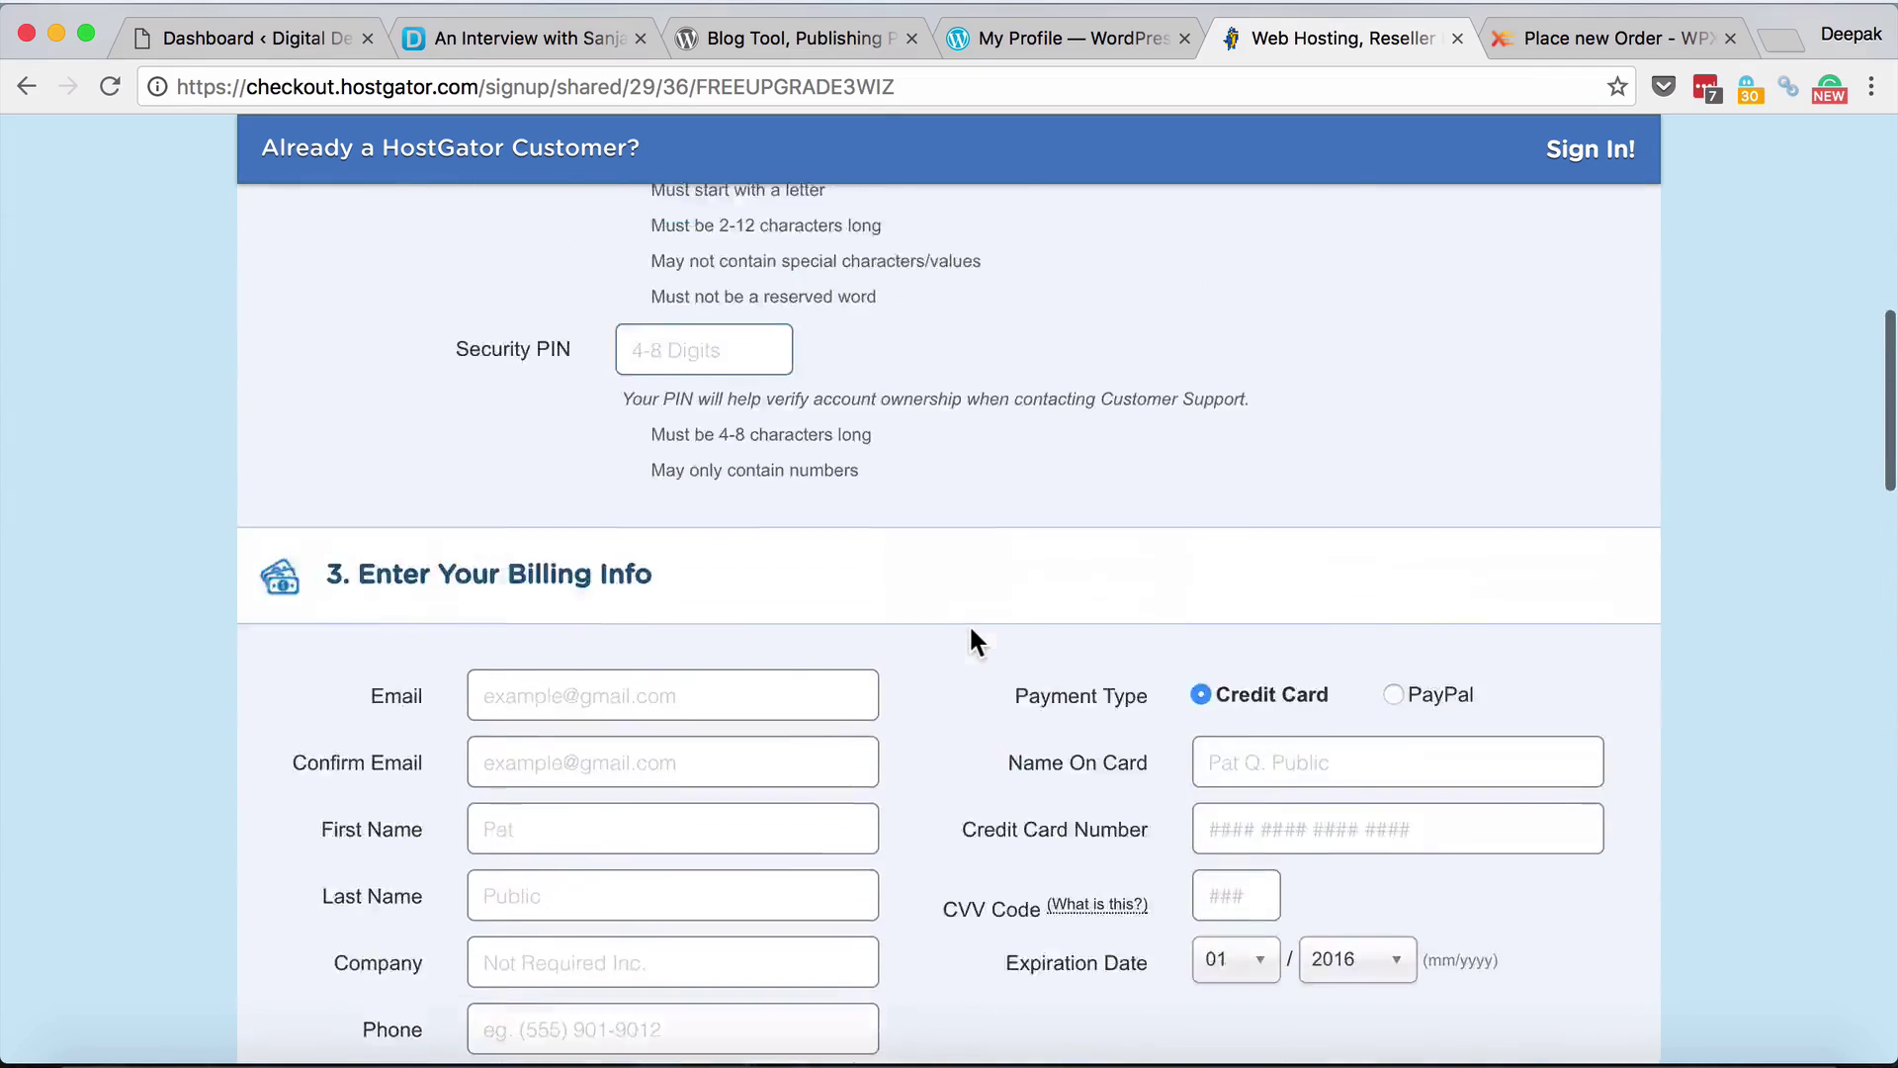
scroll(972, 642, "down", 1)
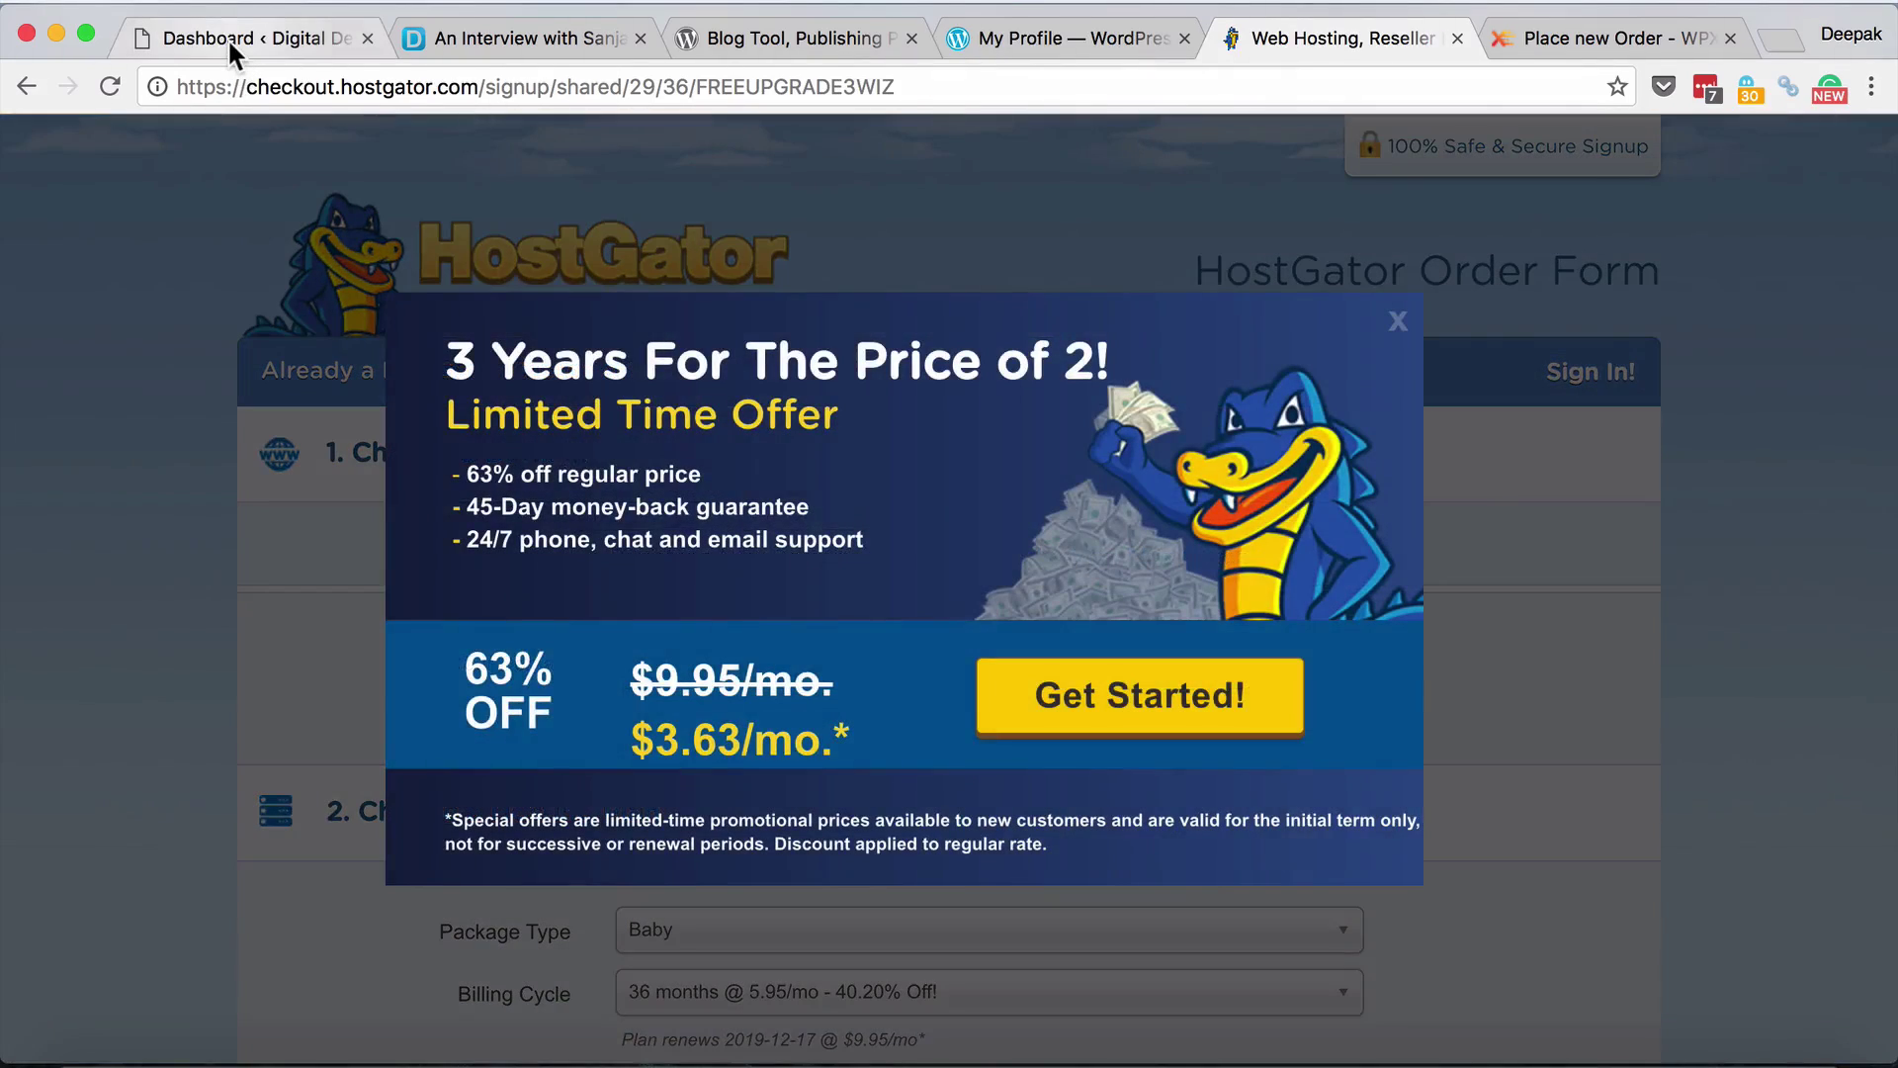
Glance at the wordpress.org homepage, then return to the Dashboard with 138 posts and 20 pages
left_click(227, 37)
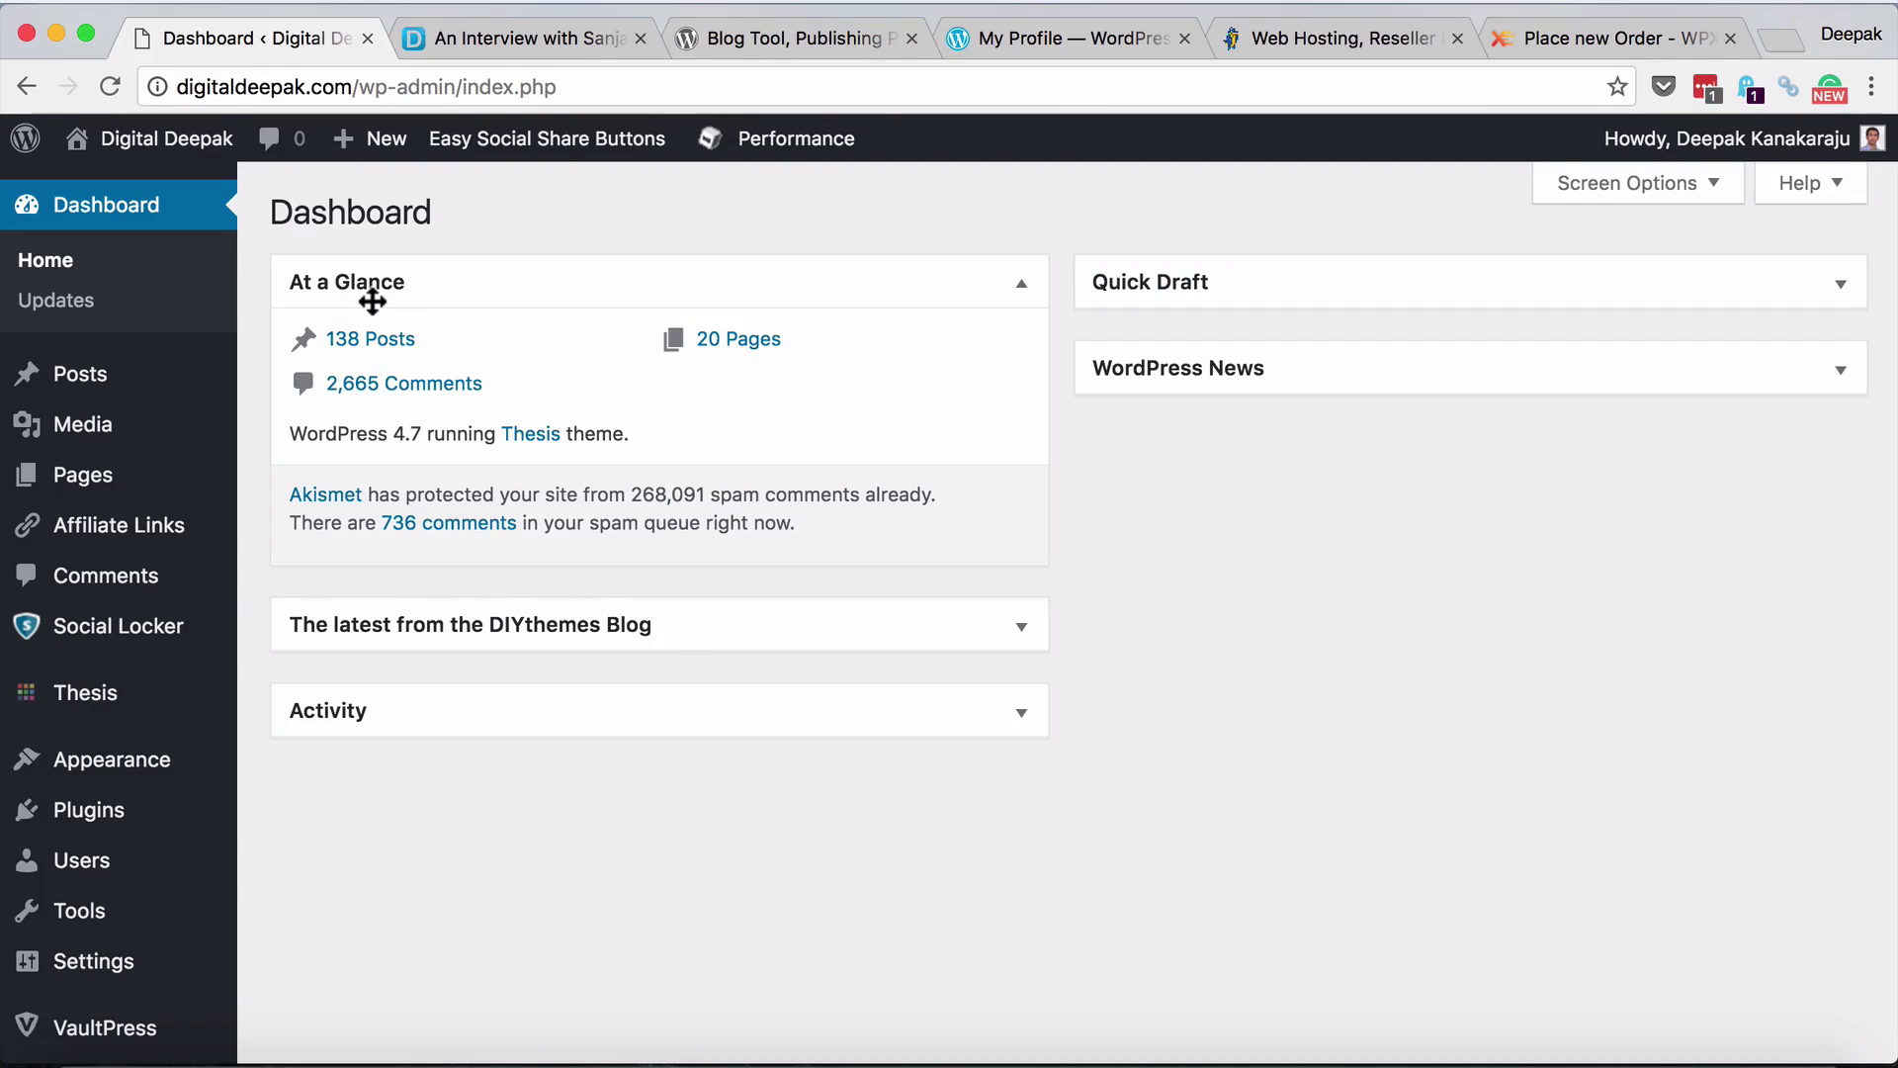
left_click(810, 39)
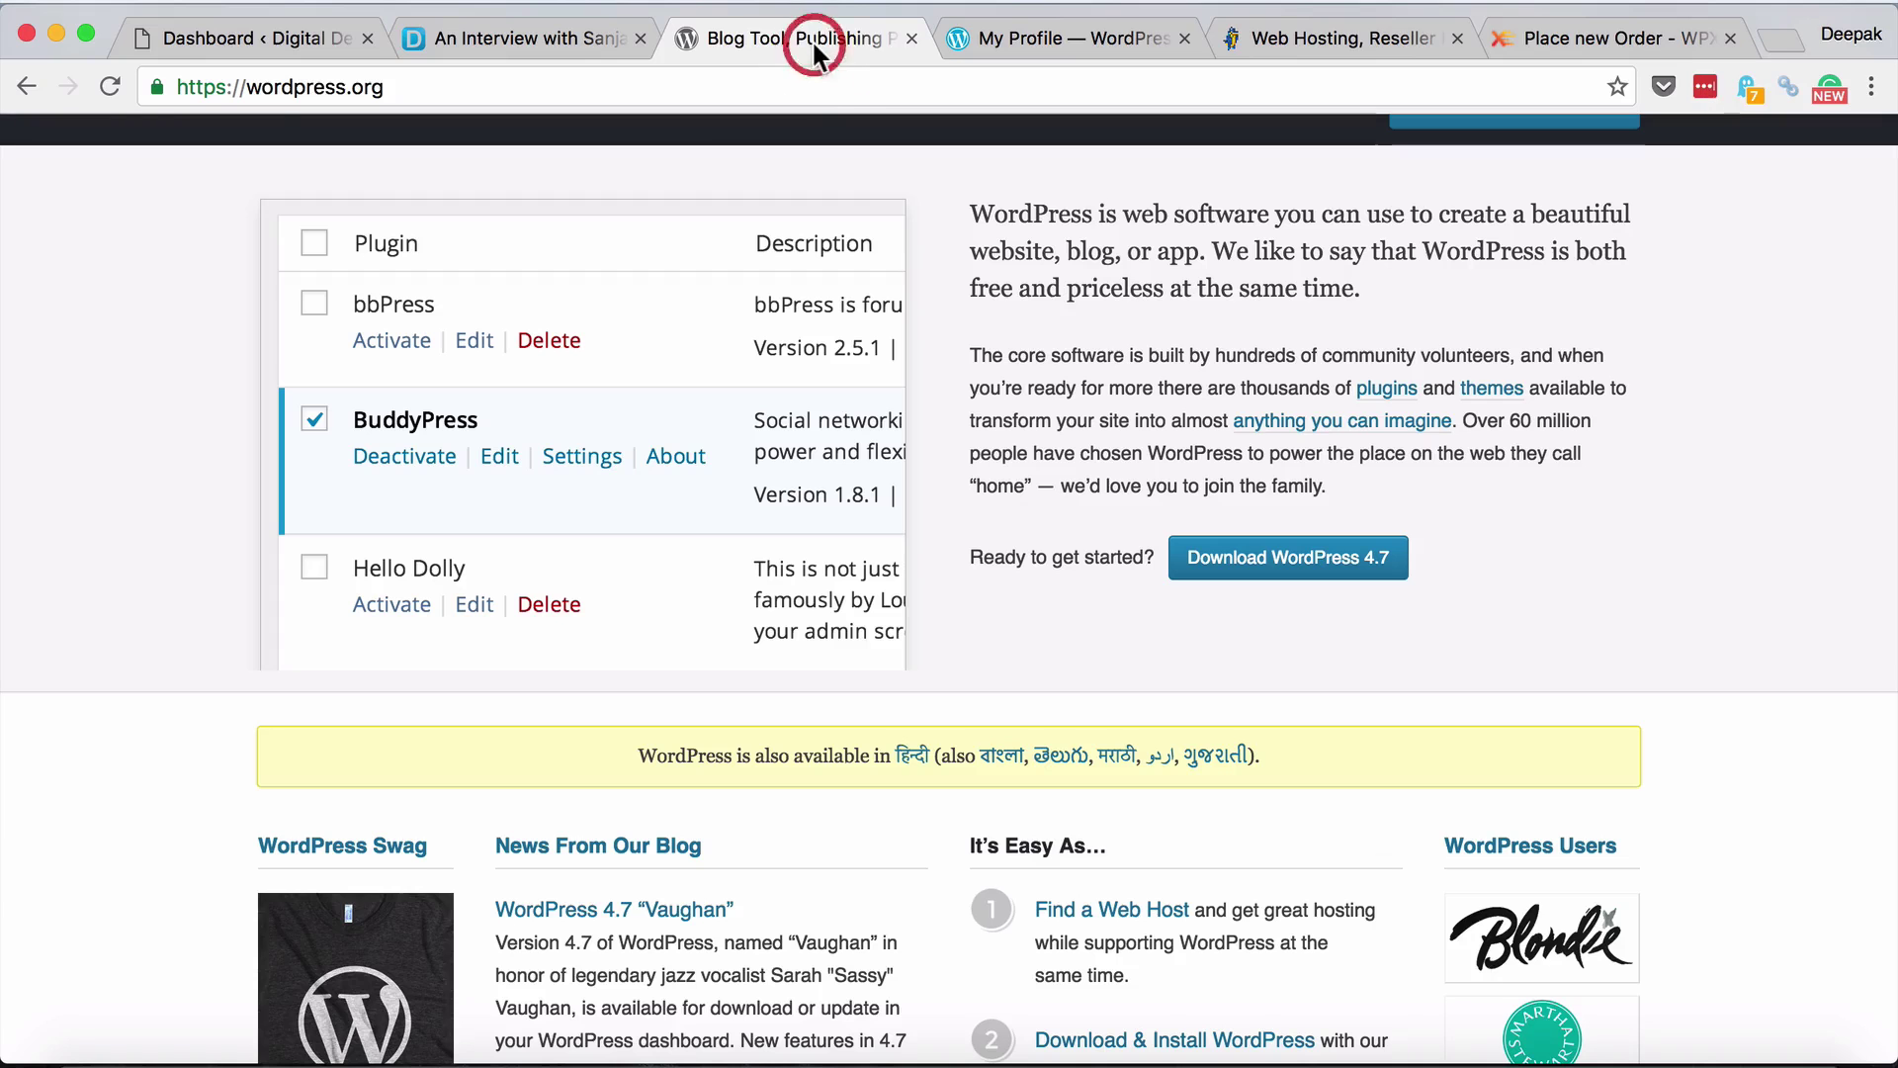
scroll(636, 339, "up", 3)
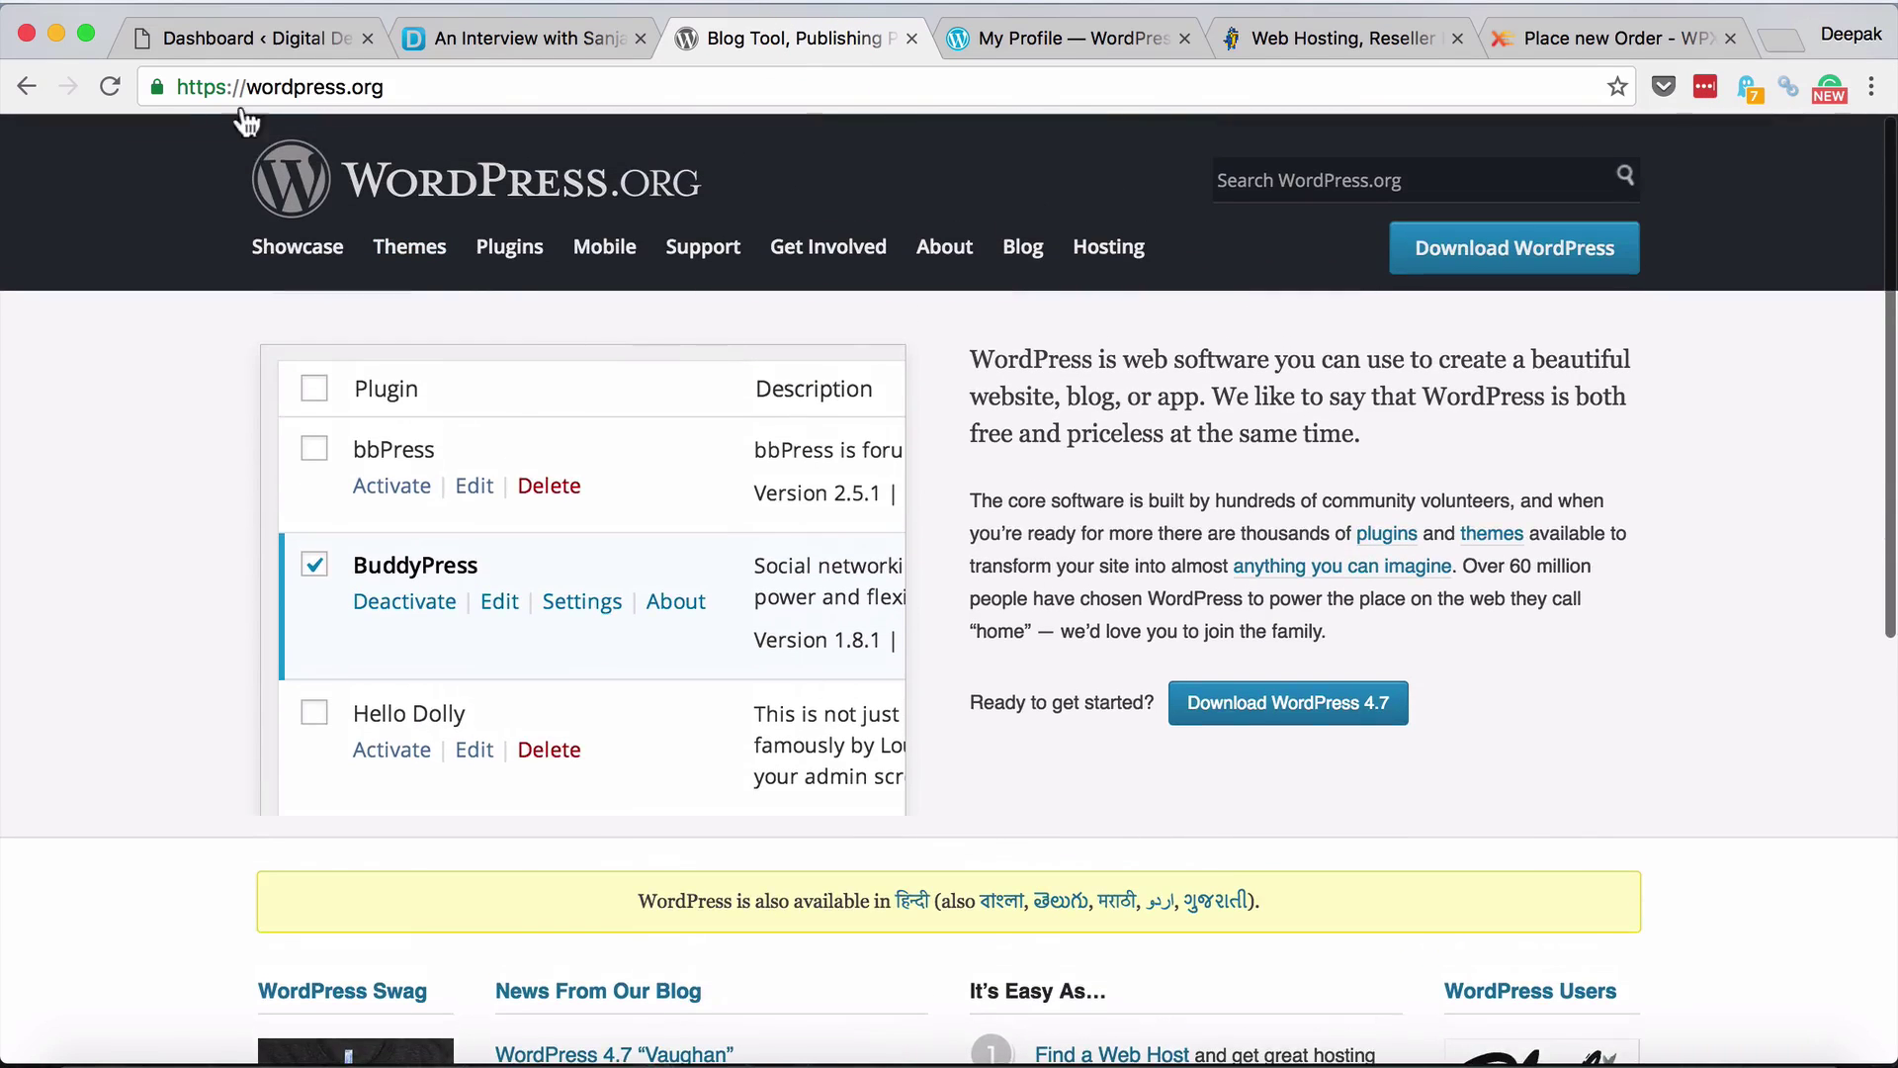
left_click(235, 37)
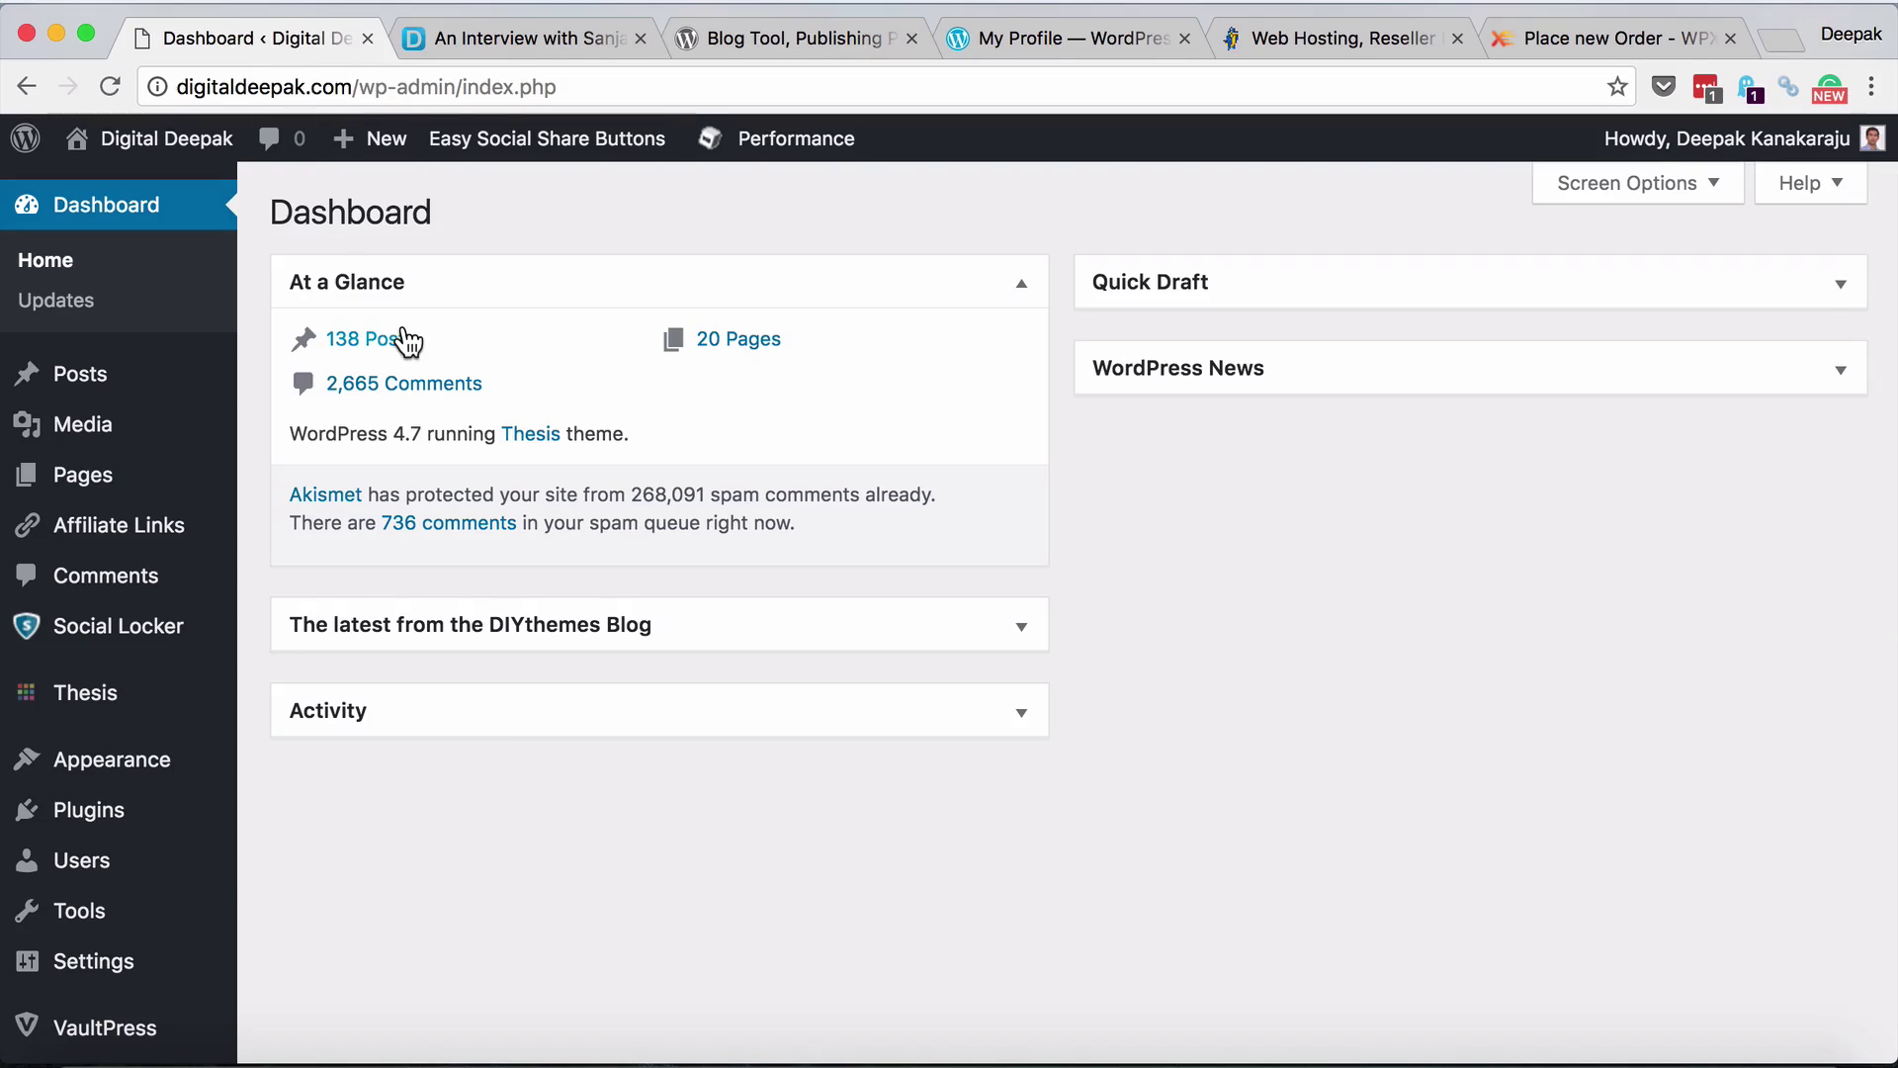